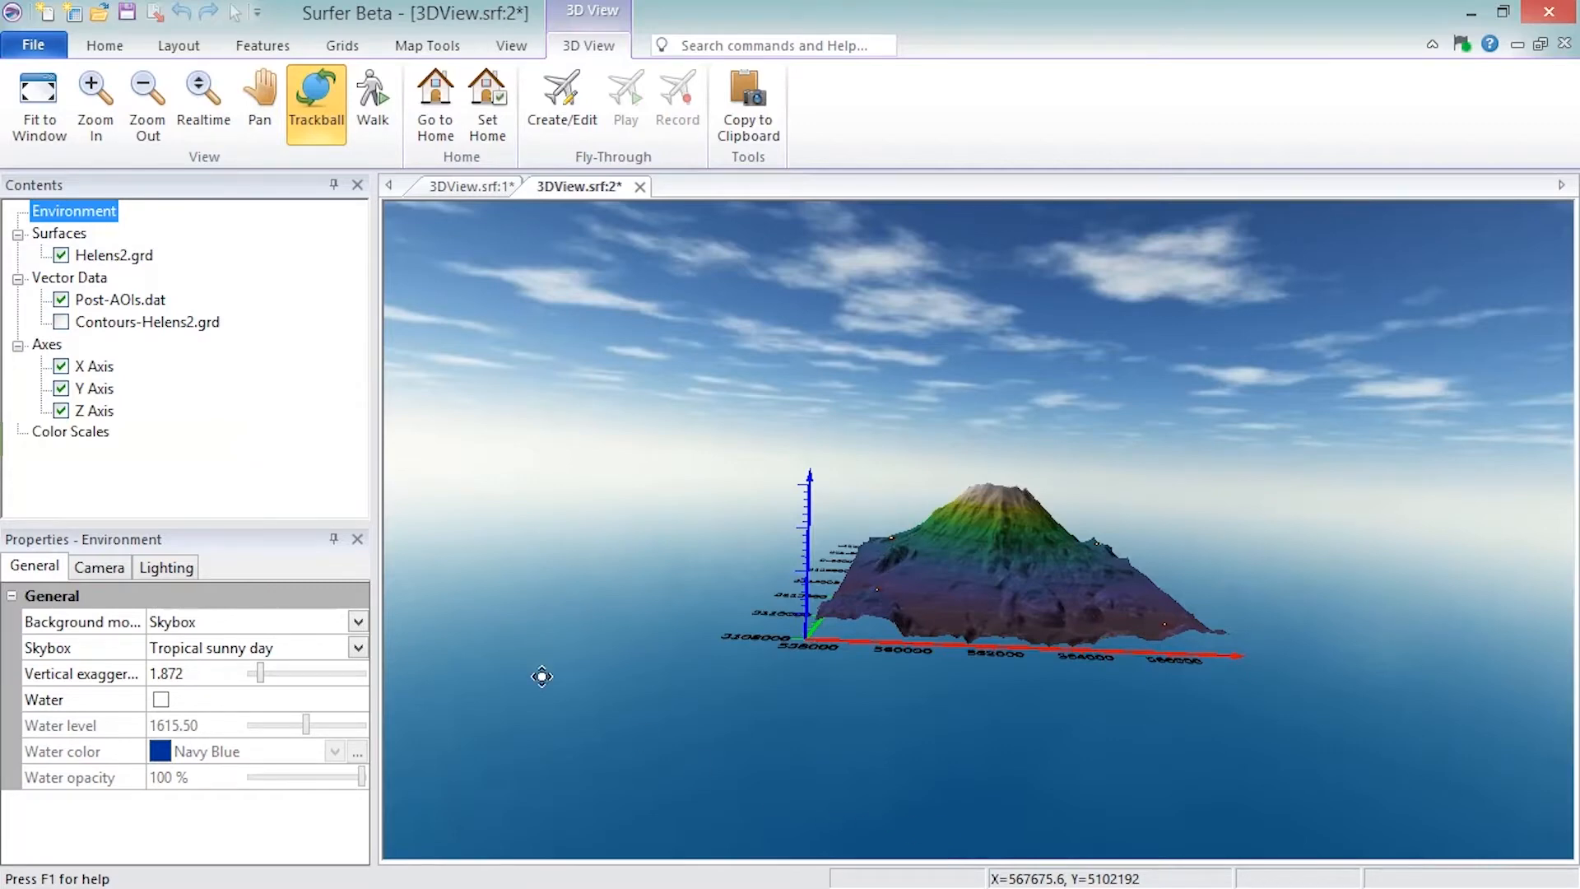
Step: Briefly show the Contours-Helens2.grd vector layer, hide it again, and inspect the contour layer in the 2D map window
left_click(63, 323)
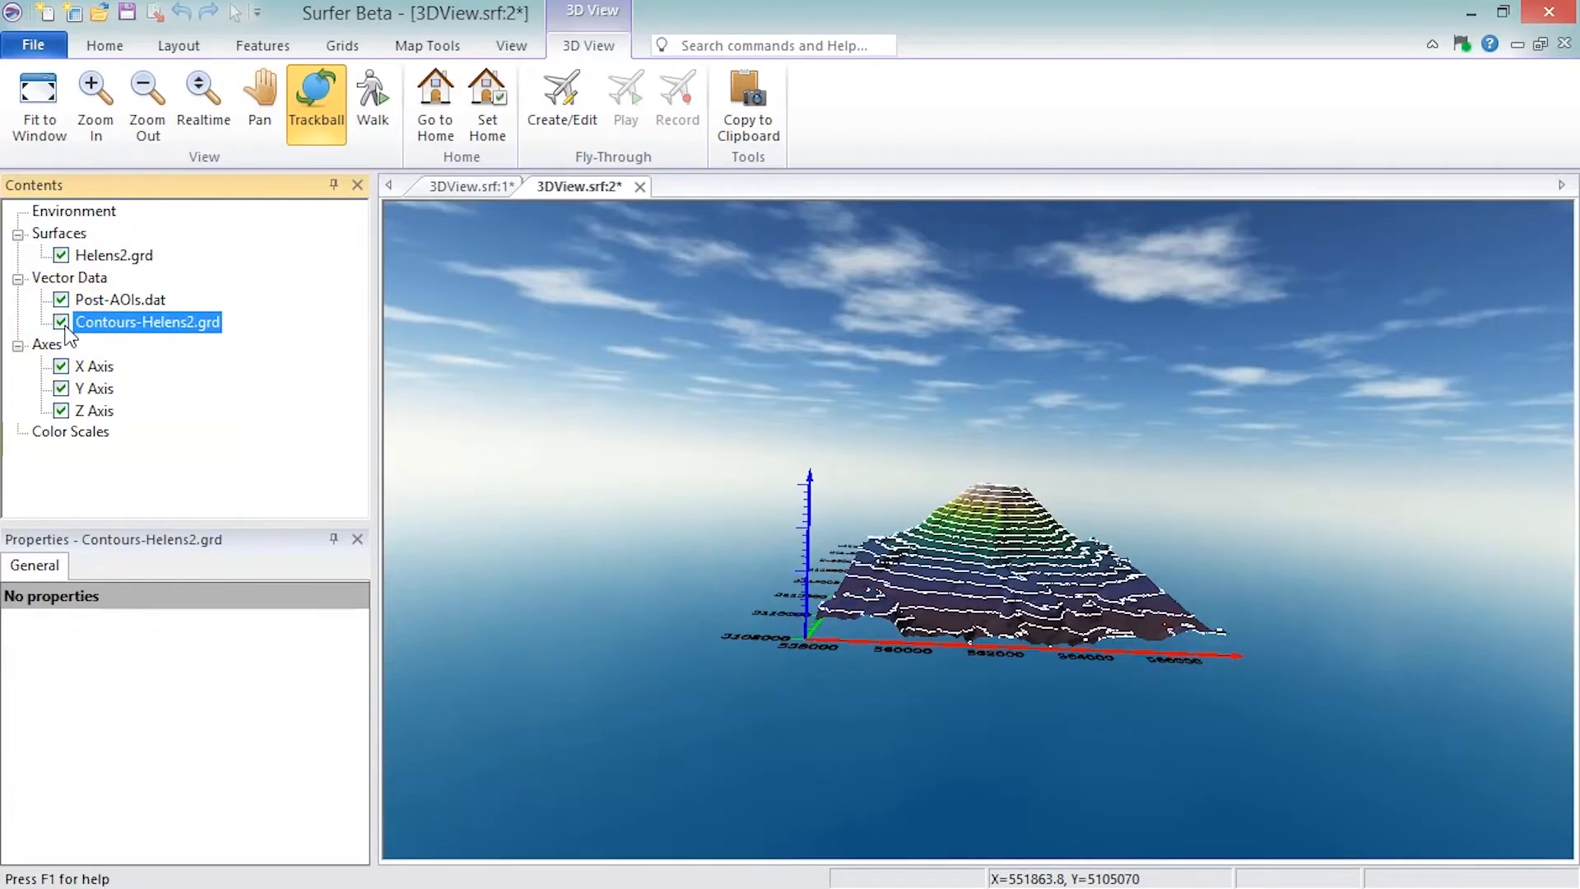
left_click(61, 322)
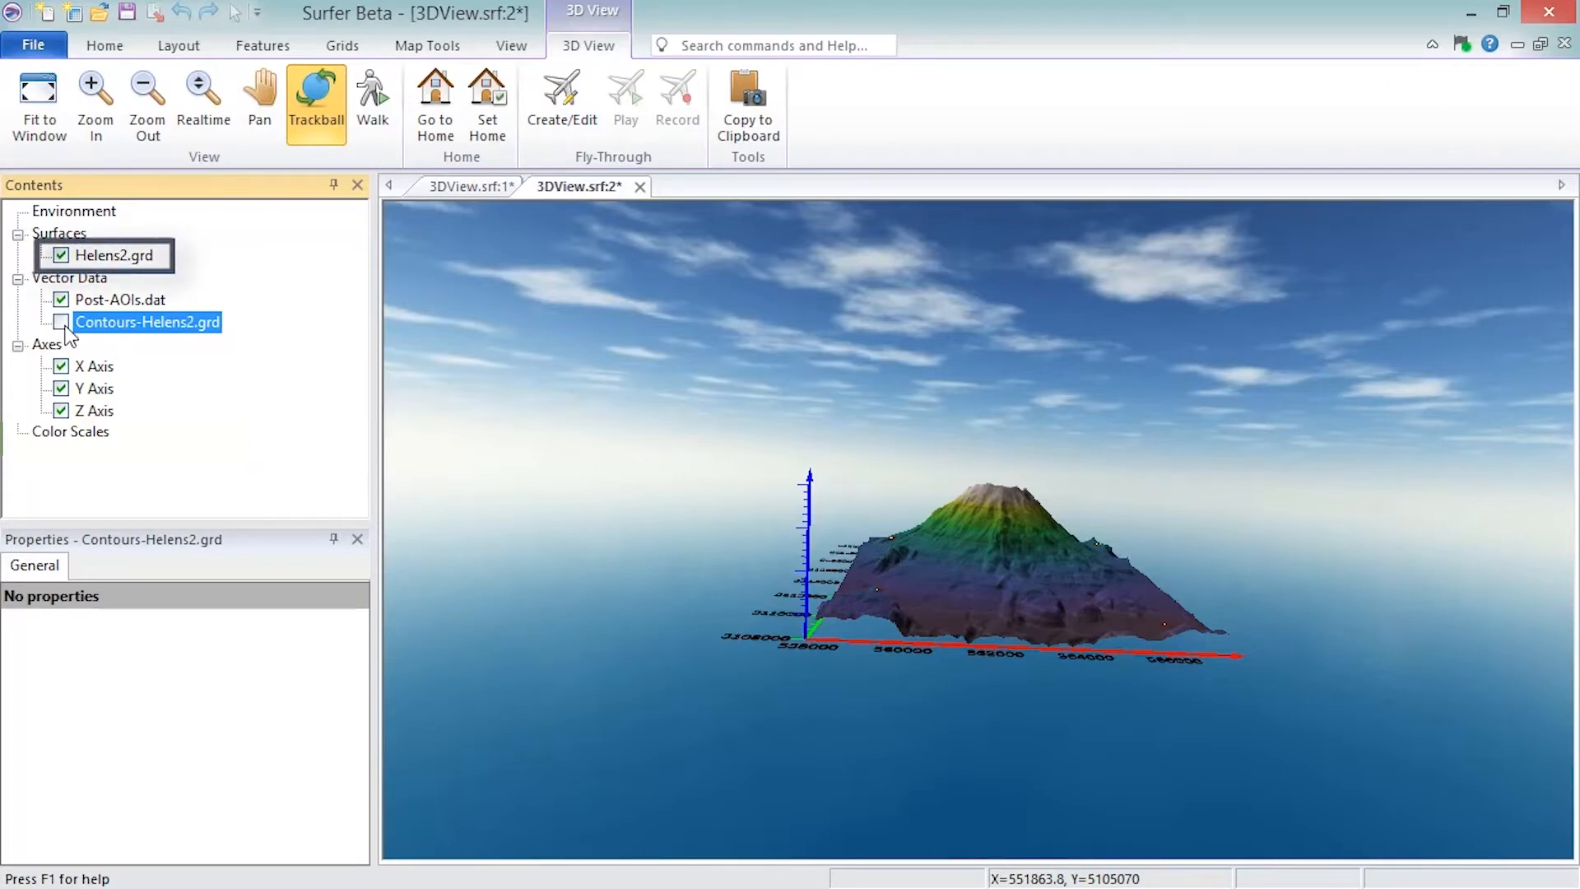
left_click(495, 191)
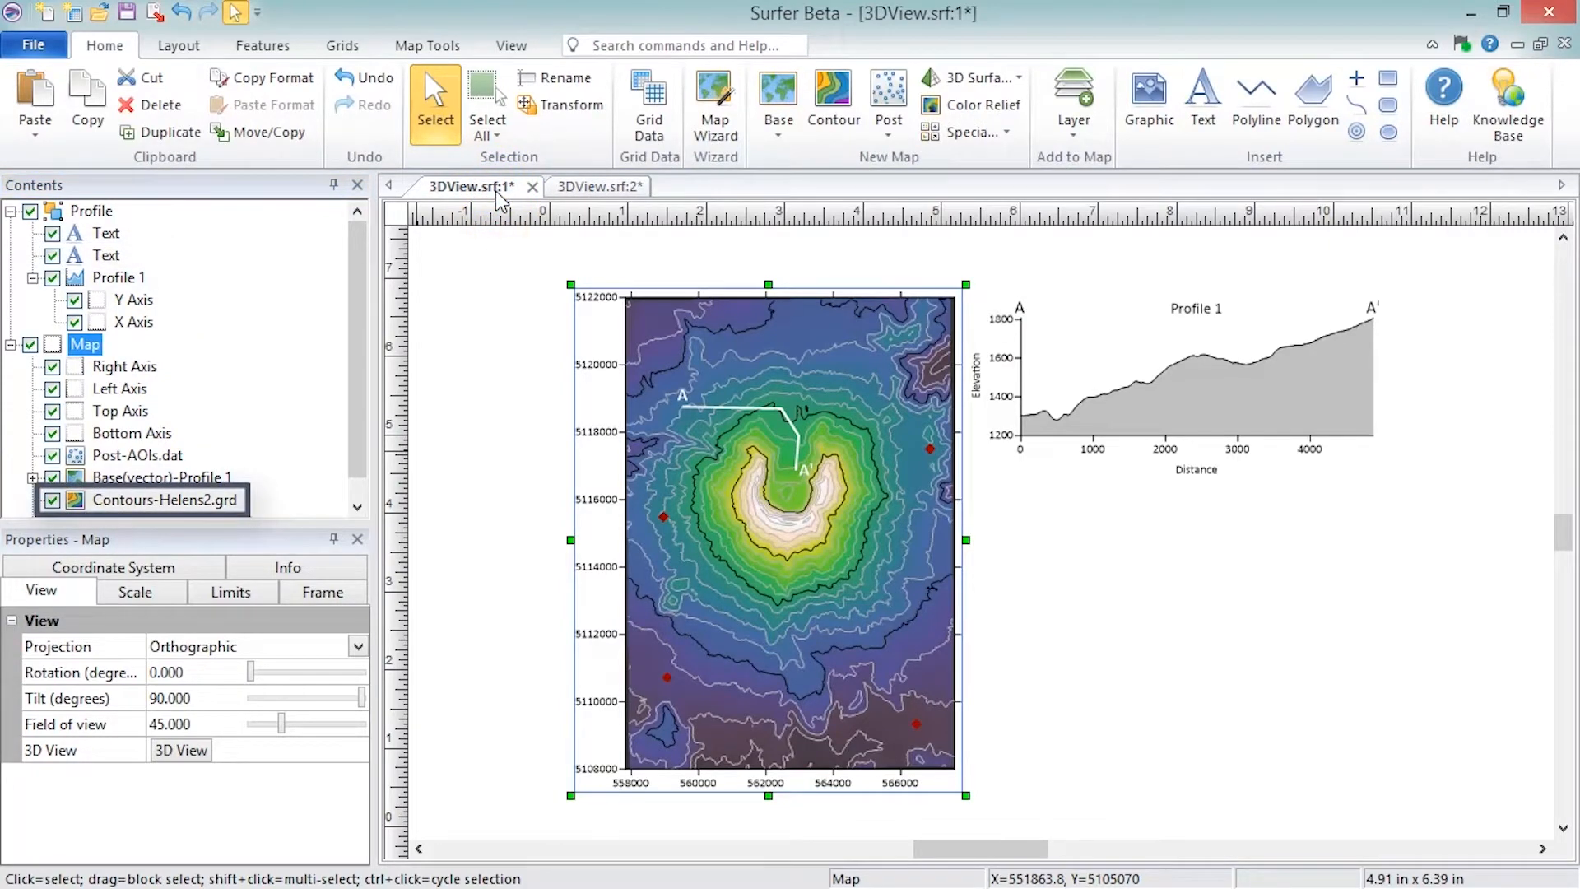
left_click(622, 193)
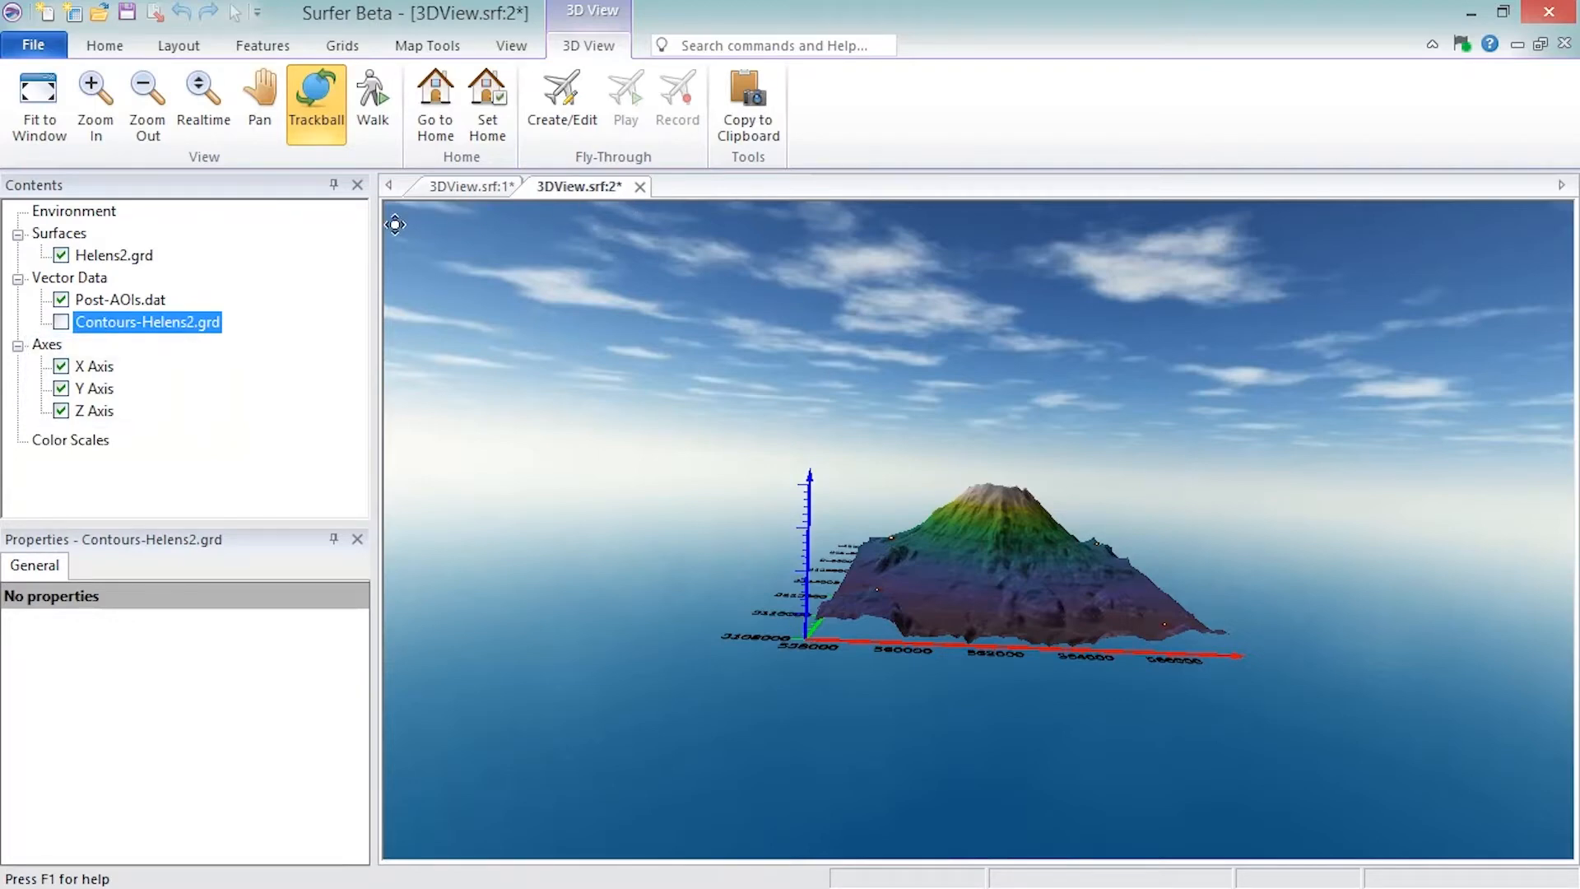
Step: Set the Environment background mode to Color and choose 10% Black as the background color
left_click(111, 214)
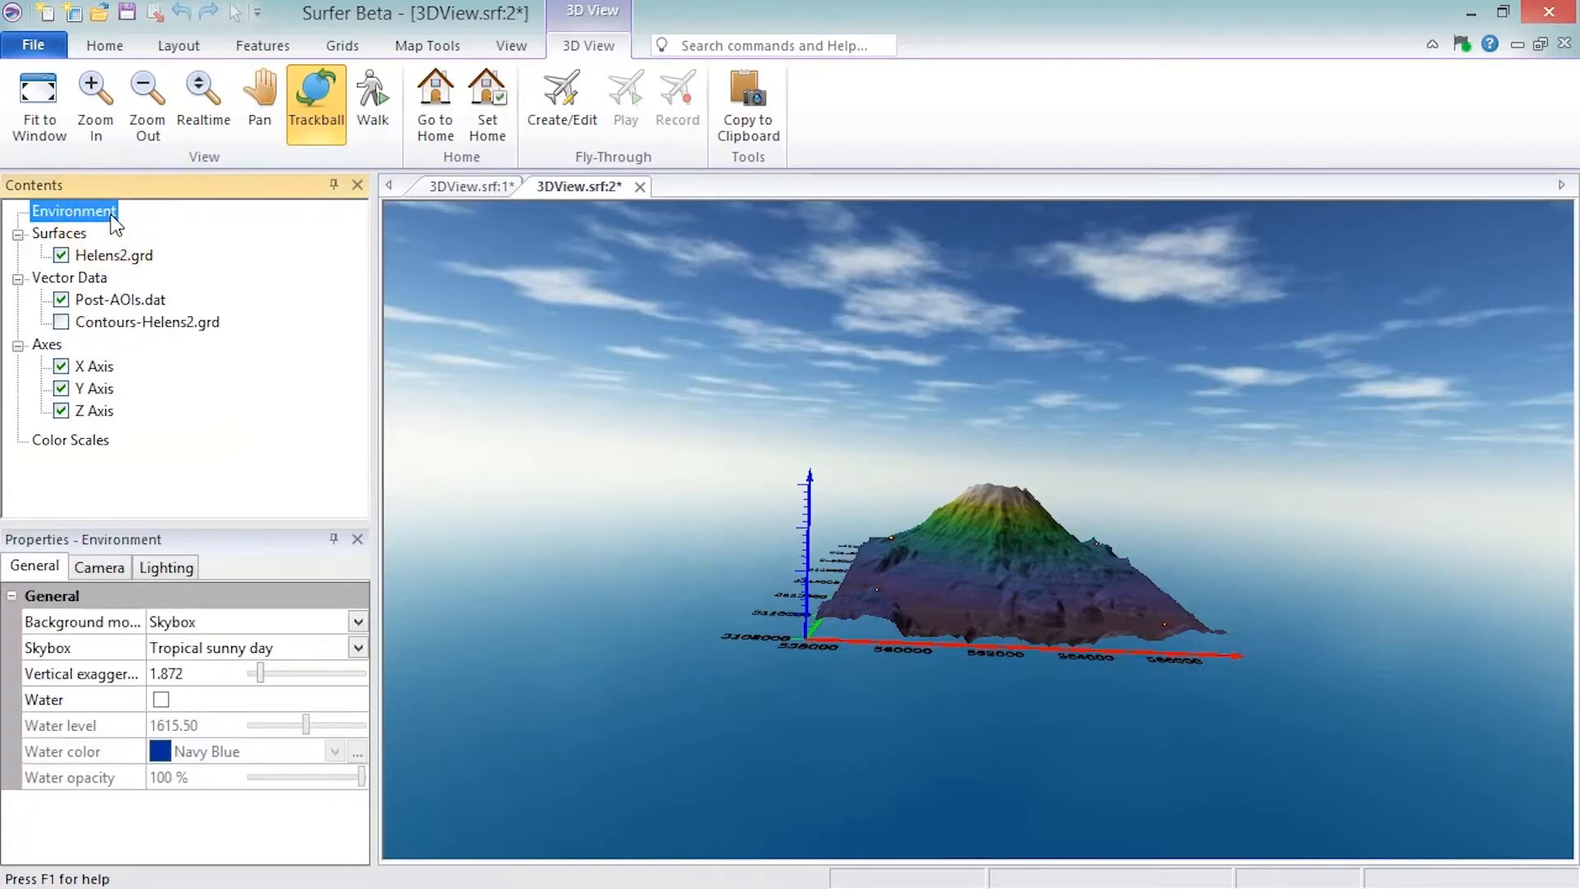
left_click(37, 566)
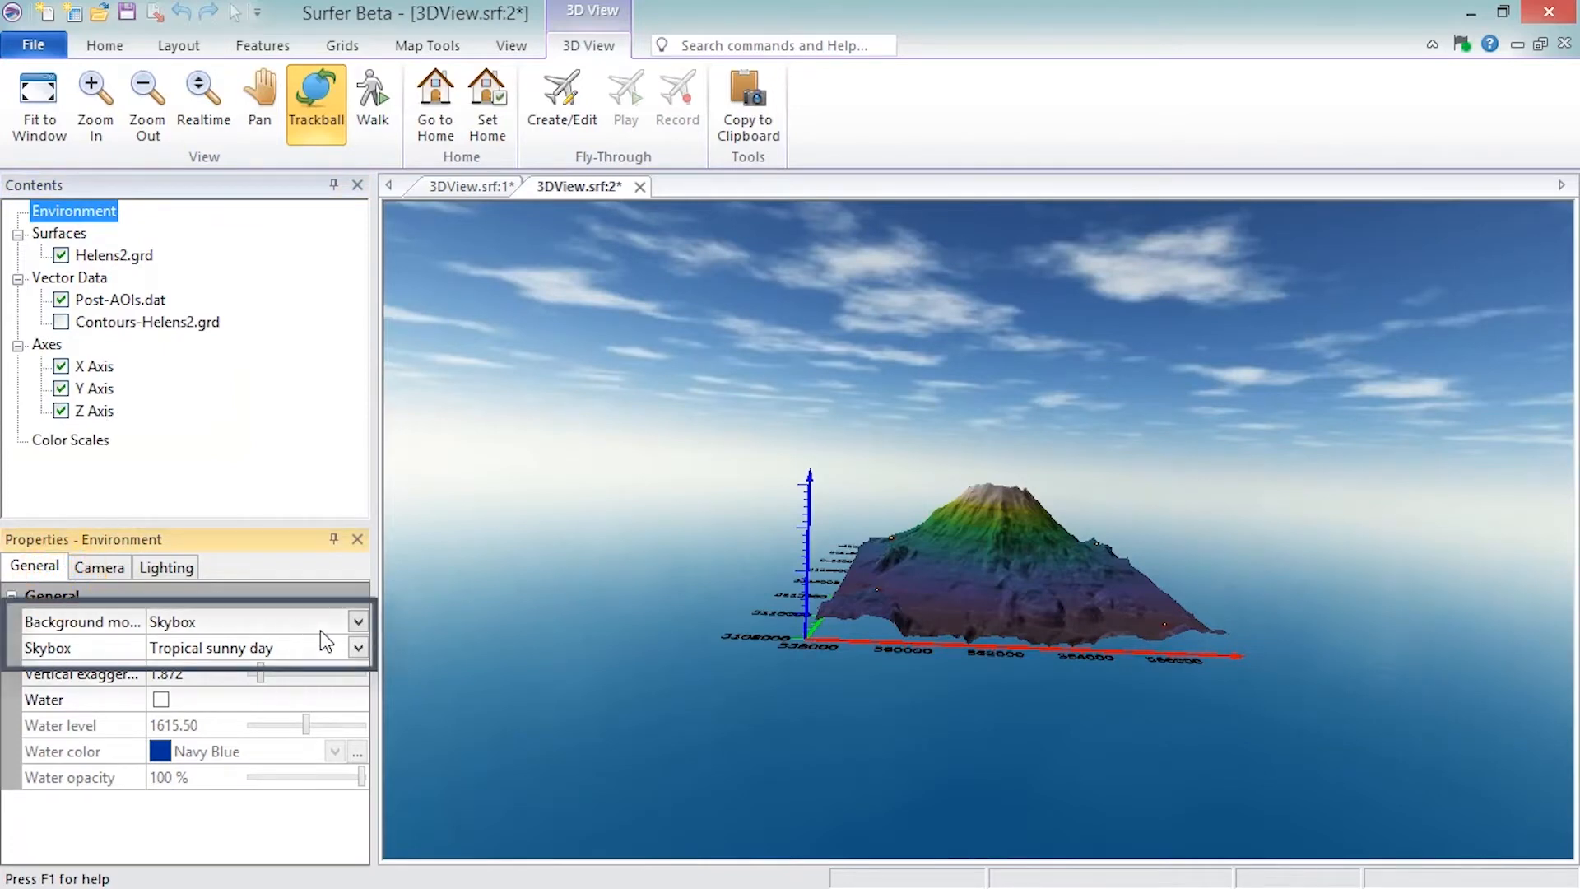
left_click(356, 623)
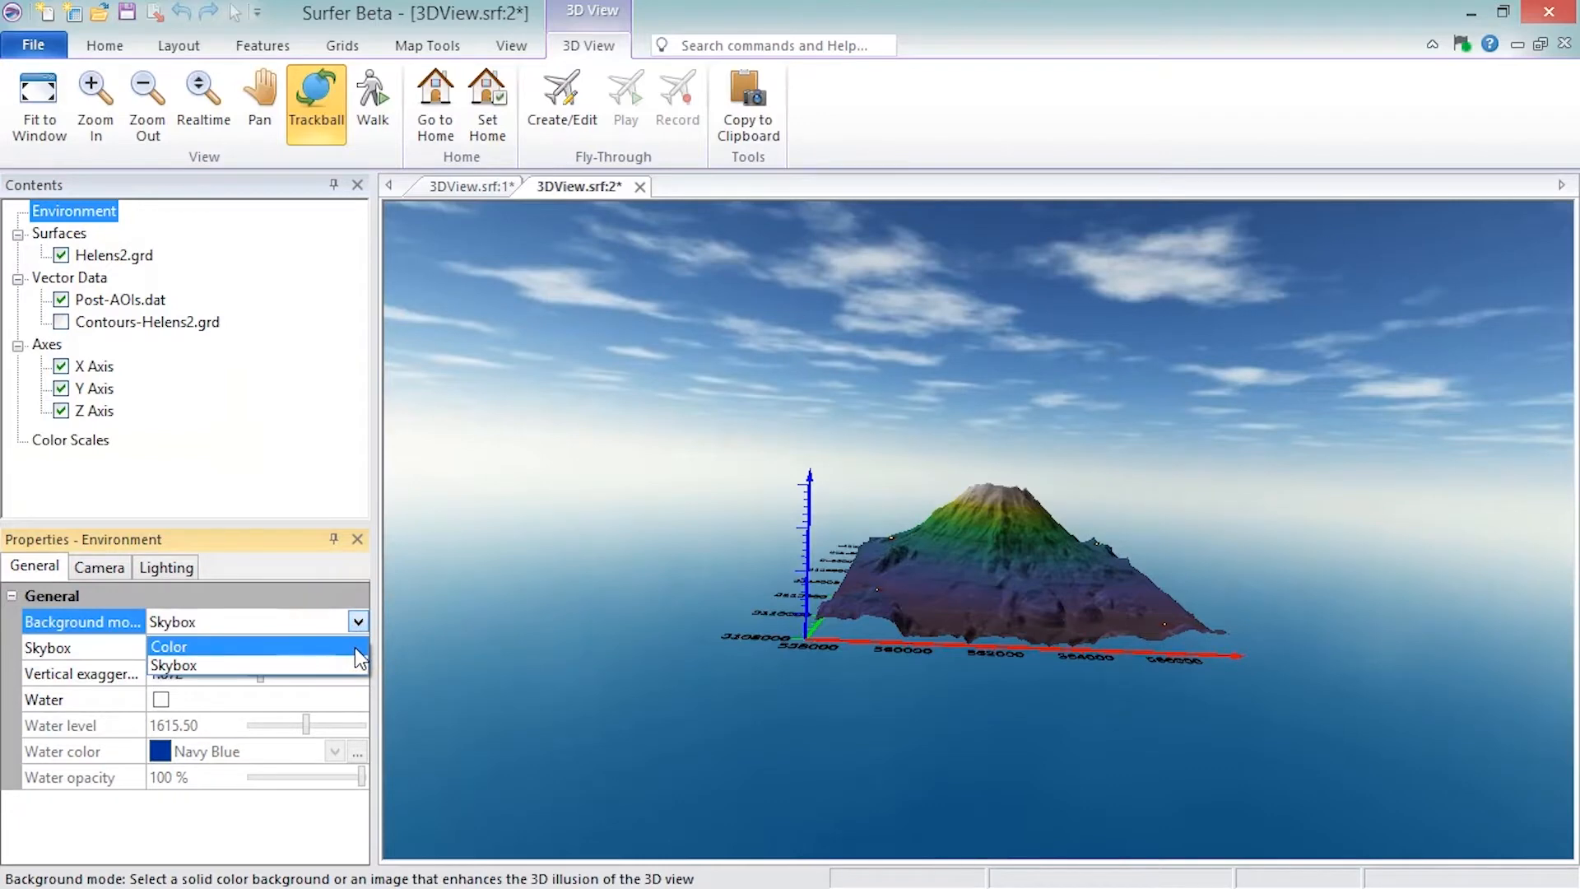
left_click(354, 646)
left_click(334, 648)
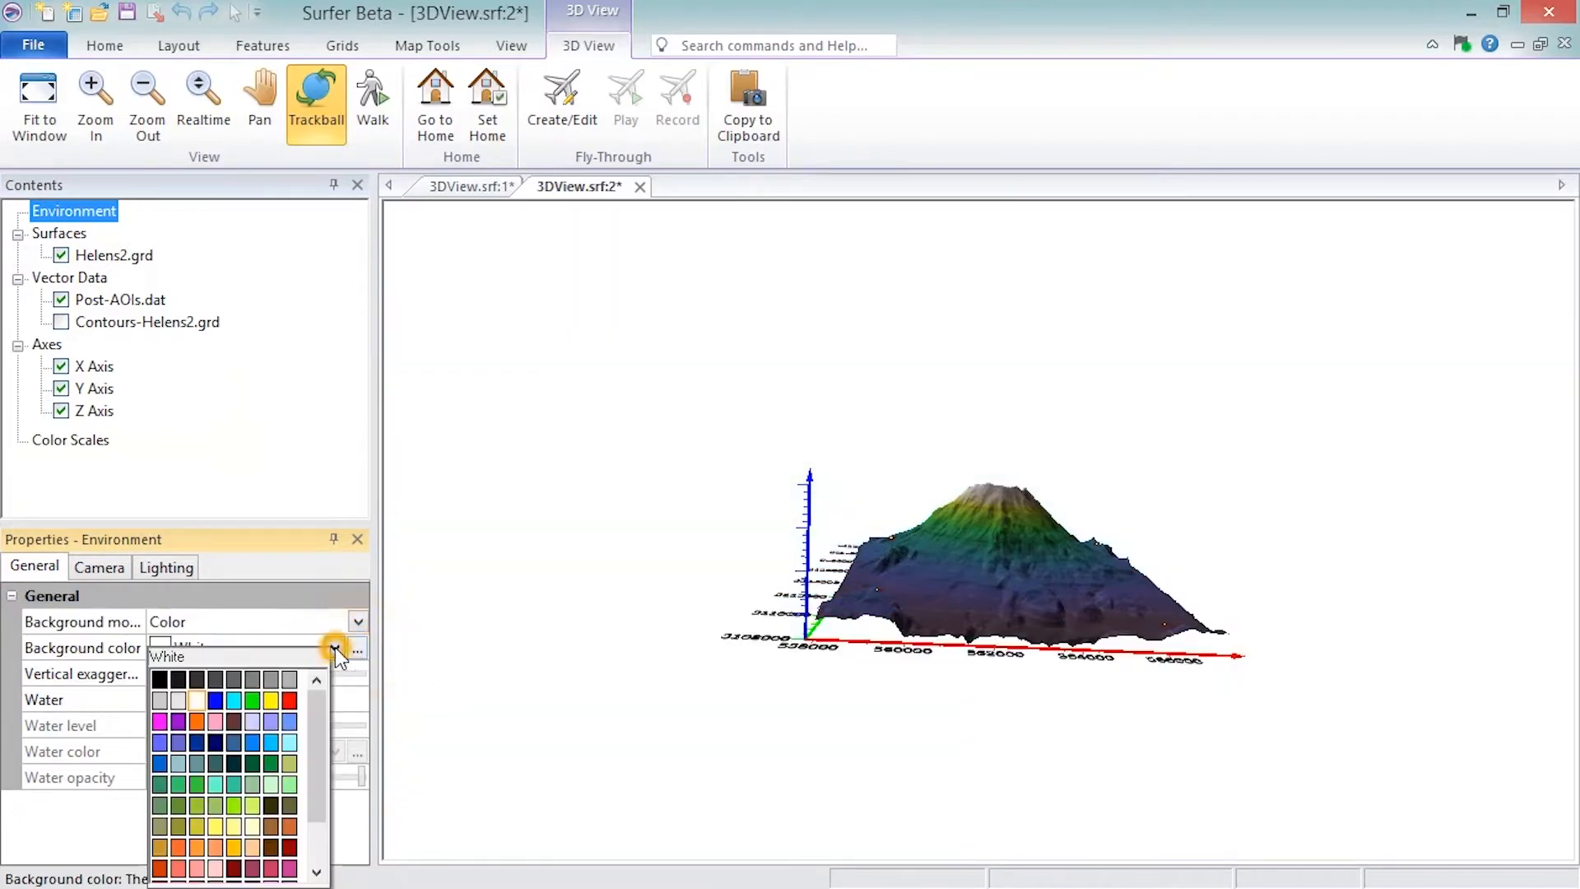
left_click(180, 698)
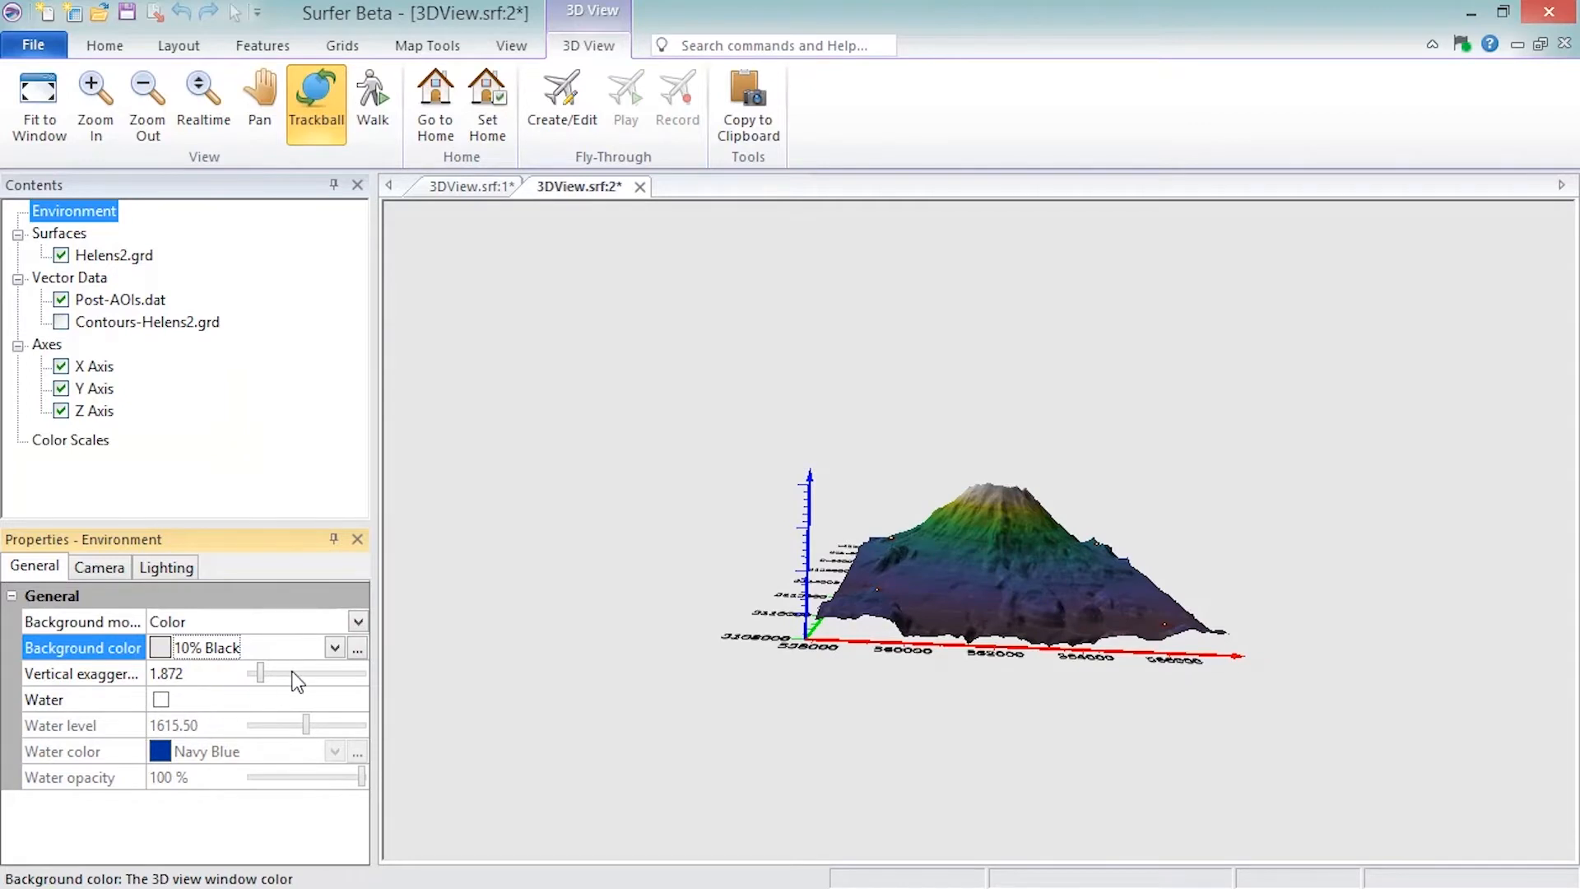
Step: Try a stronger vertical exaggeration on the 3D surface, and set it to 1.8
left_click(291, 671)
left_click(171, 674)
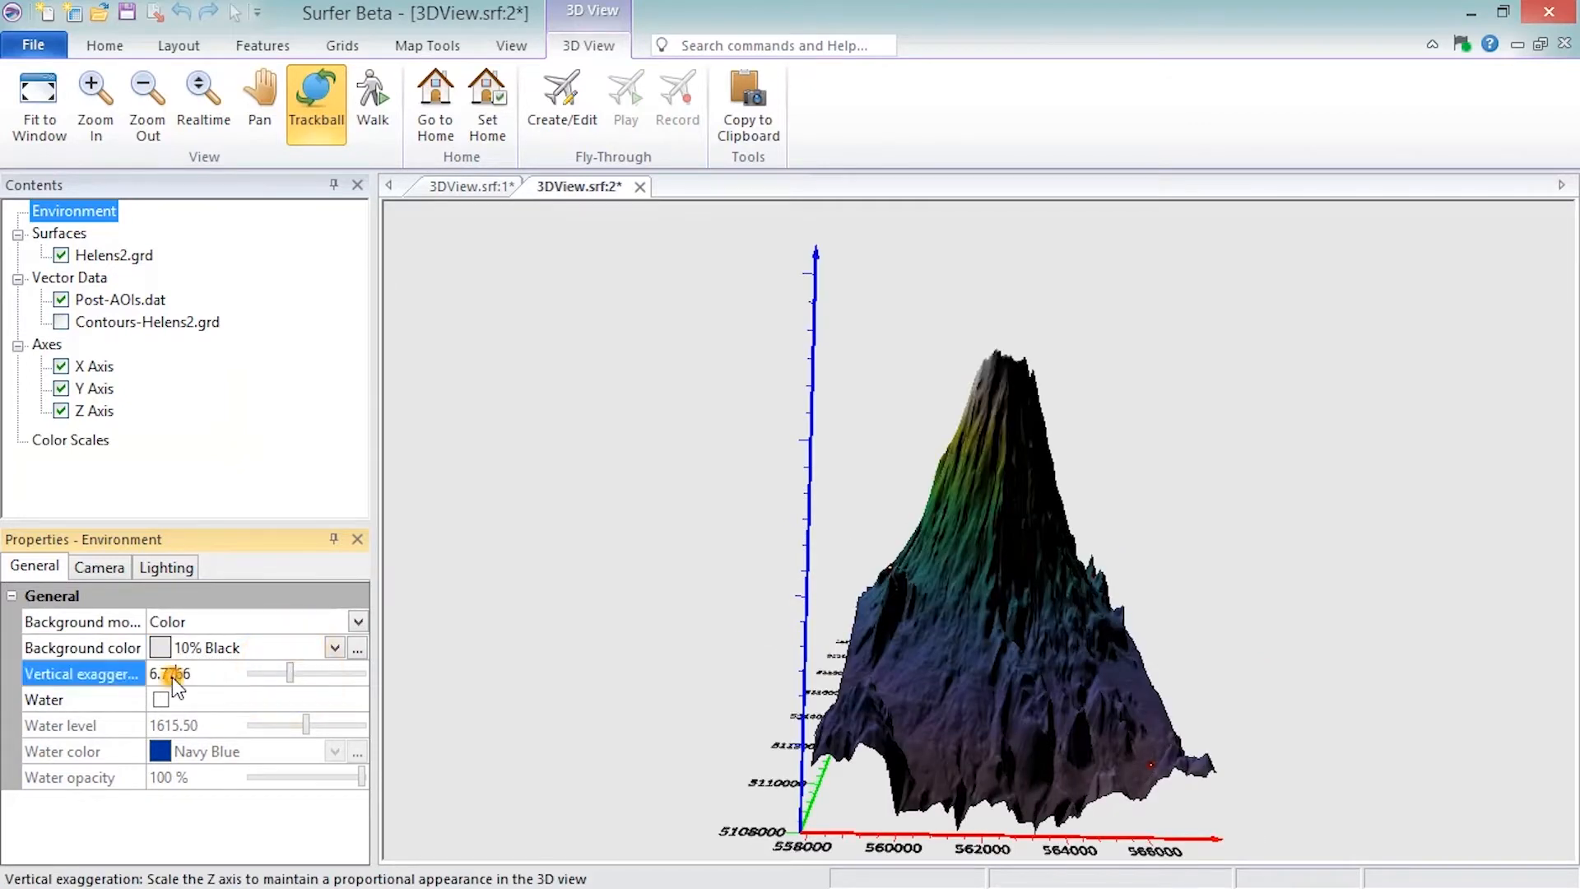
type("1.8")
key("Return")
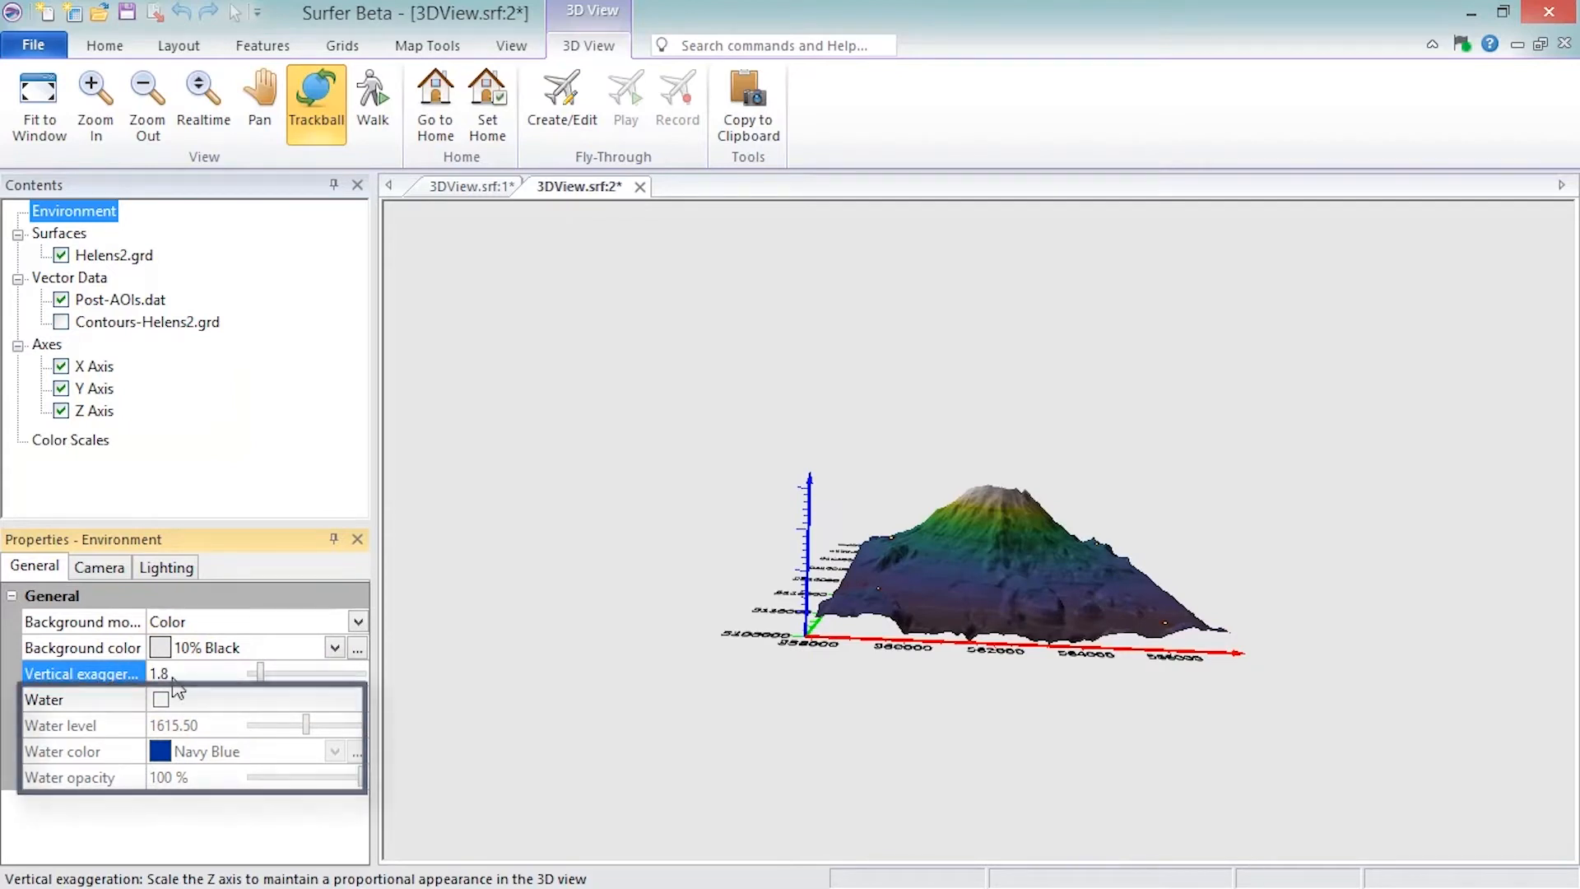
Step: Narrow the camera's field of view to about 40.56 and set its Z position to 3000
left_click(123, 565)
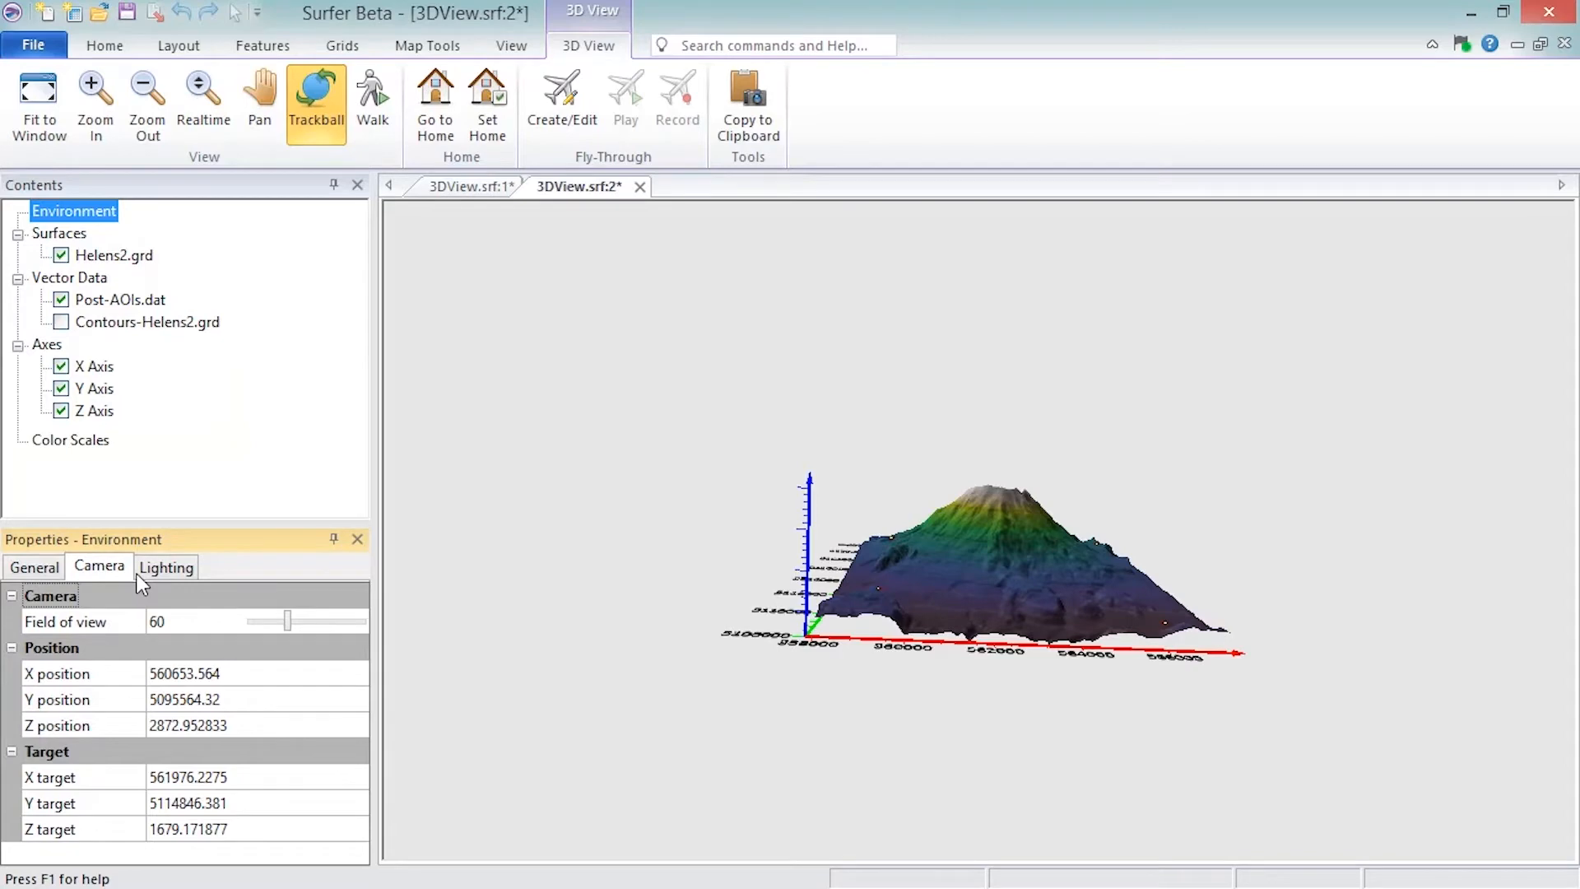
mouse_move(286, 621)
left_mouse_down()
mouse_move(310, 624)
mouse_move(274, 629)
left_mouse_up()
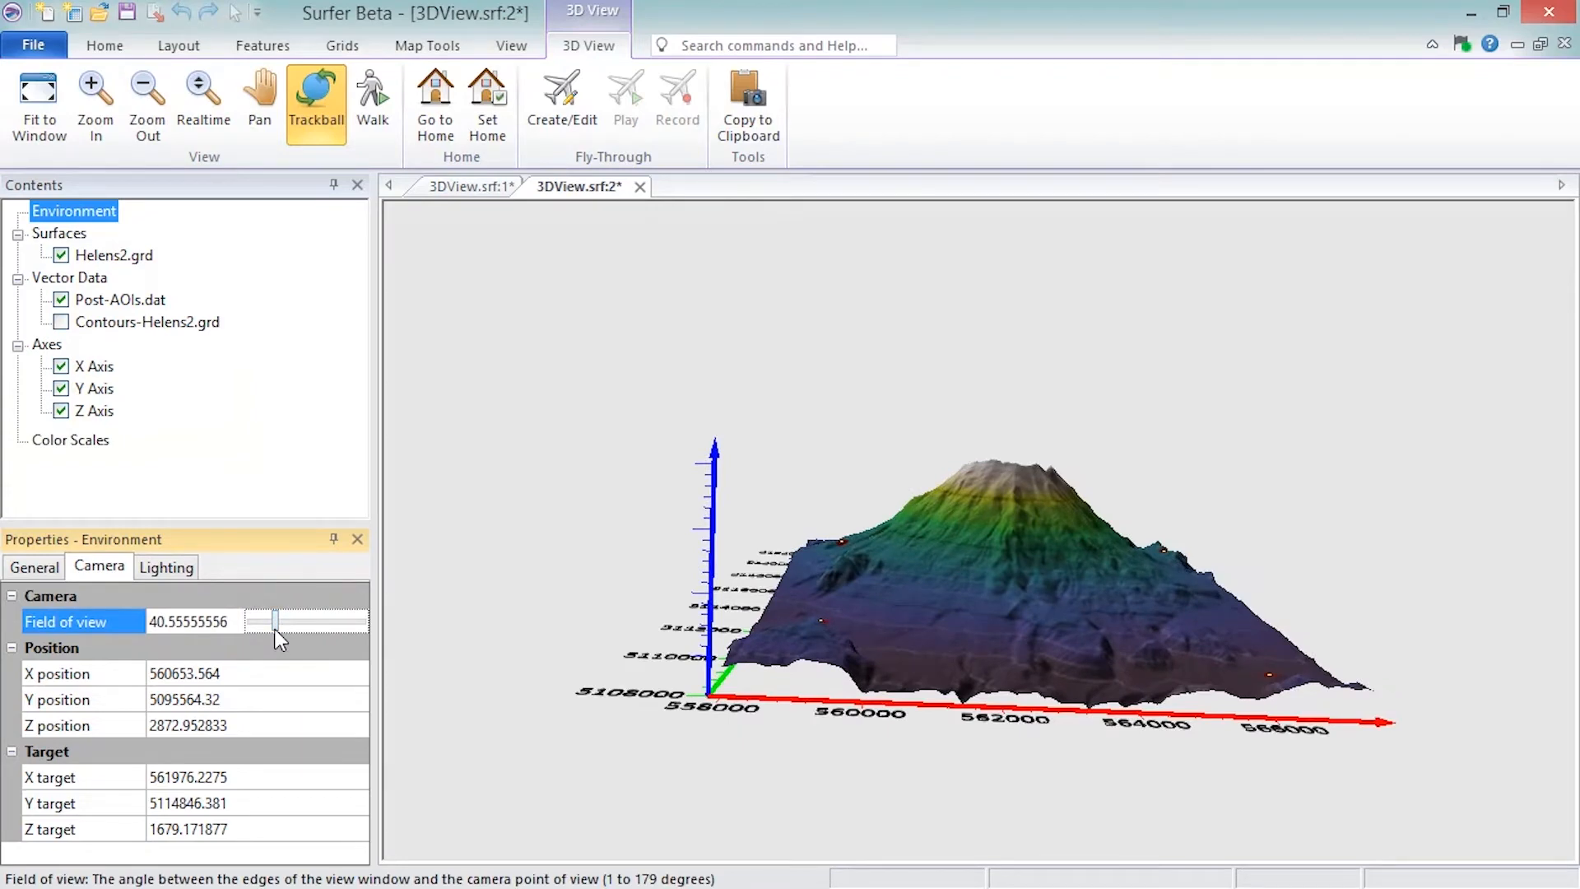
left_click(257, 723)
left_click(255, 724)
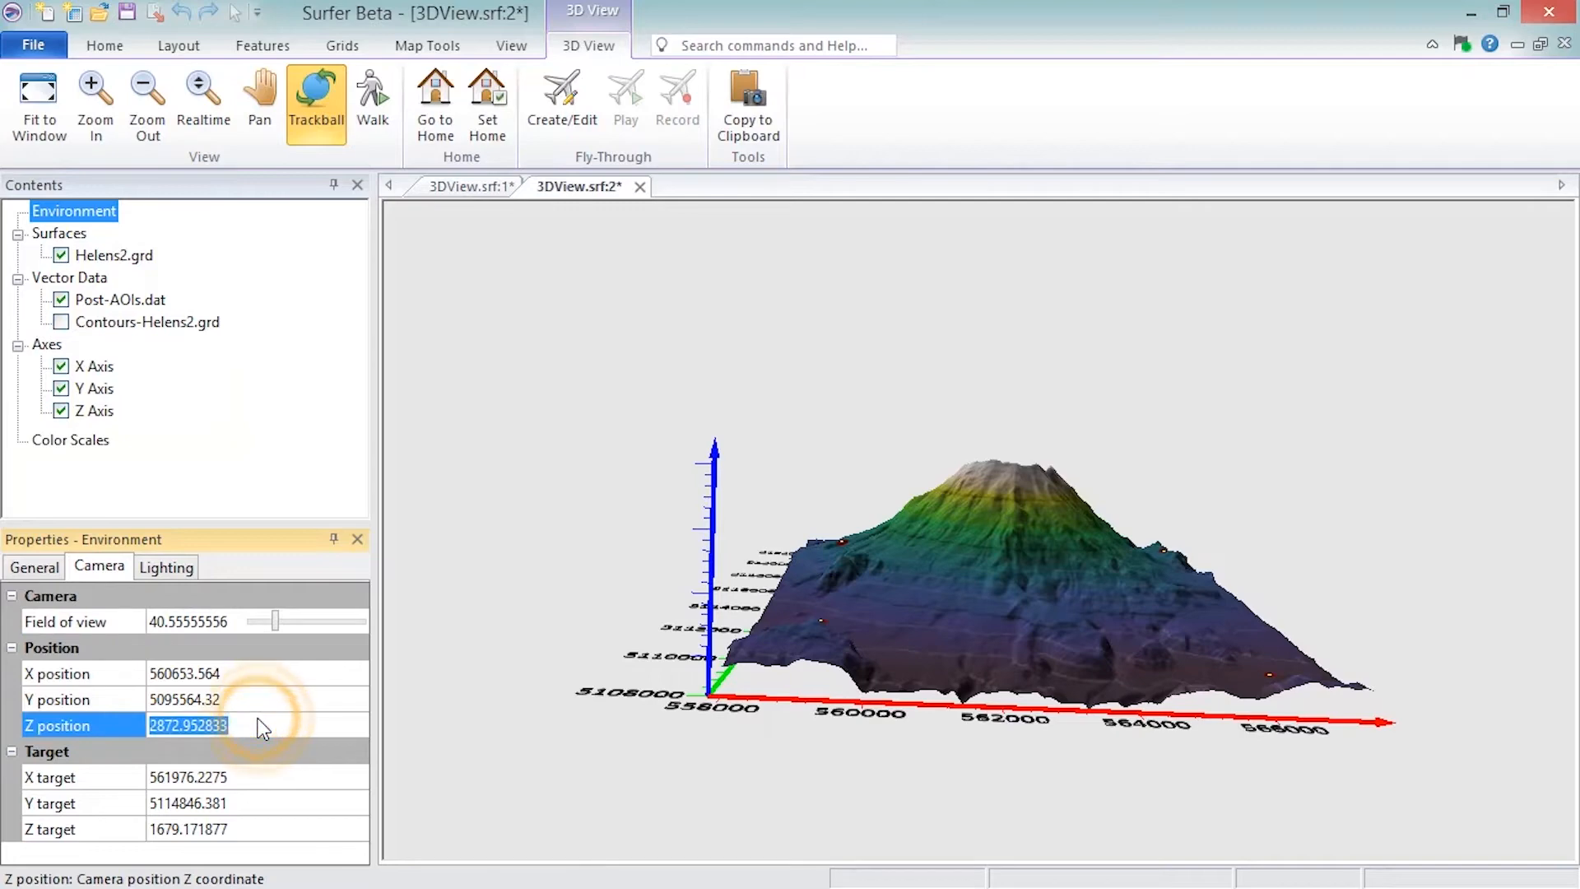
type("3000")
key("Return")
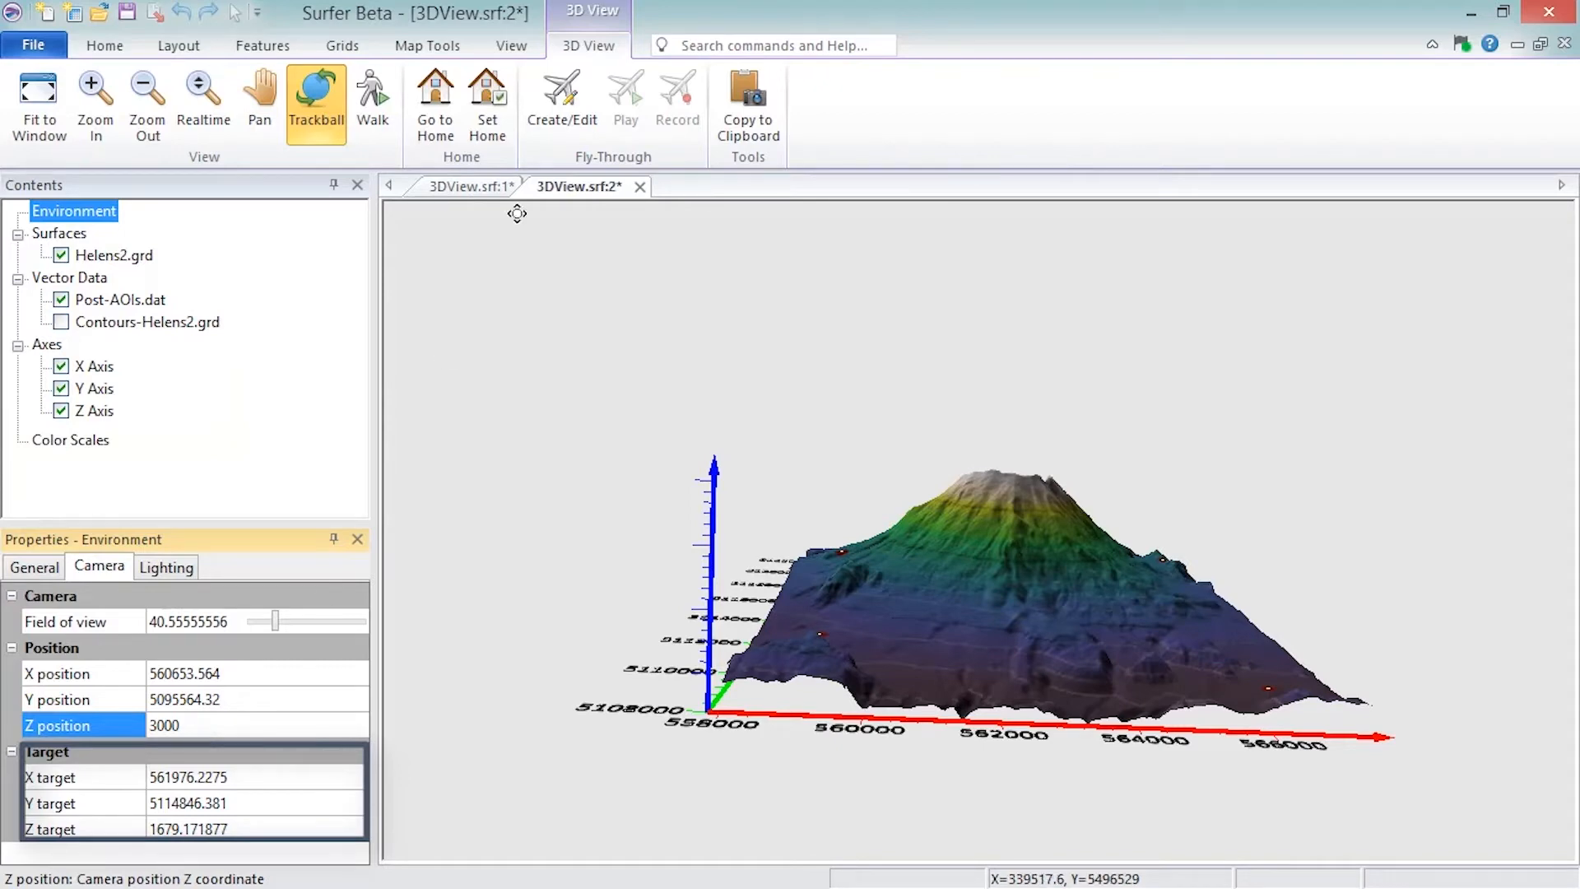
Step: Fit the surface to the window, zoom in and out one level, and zoom in closer with the Realtime tool
left_click(42, 130)
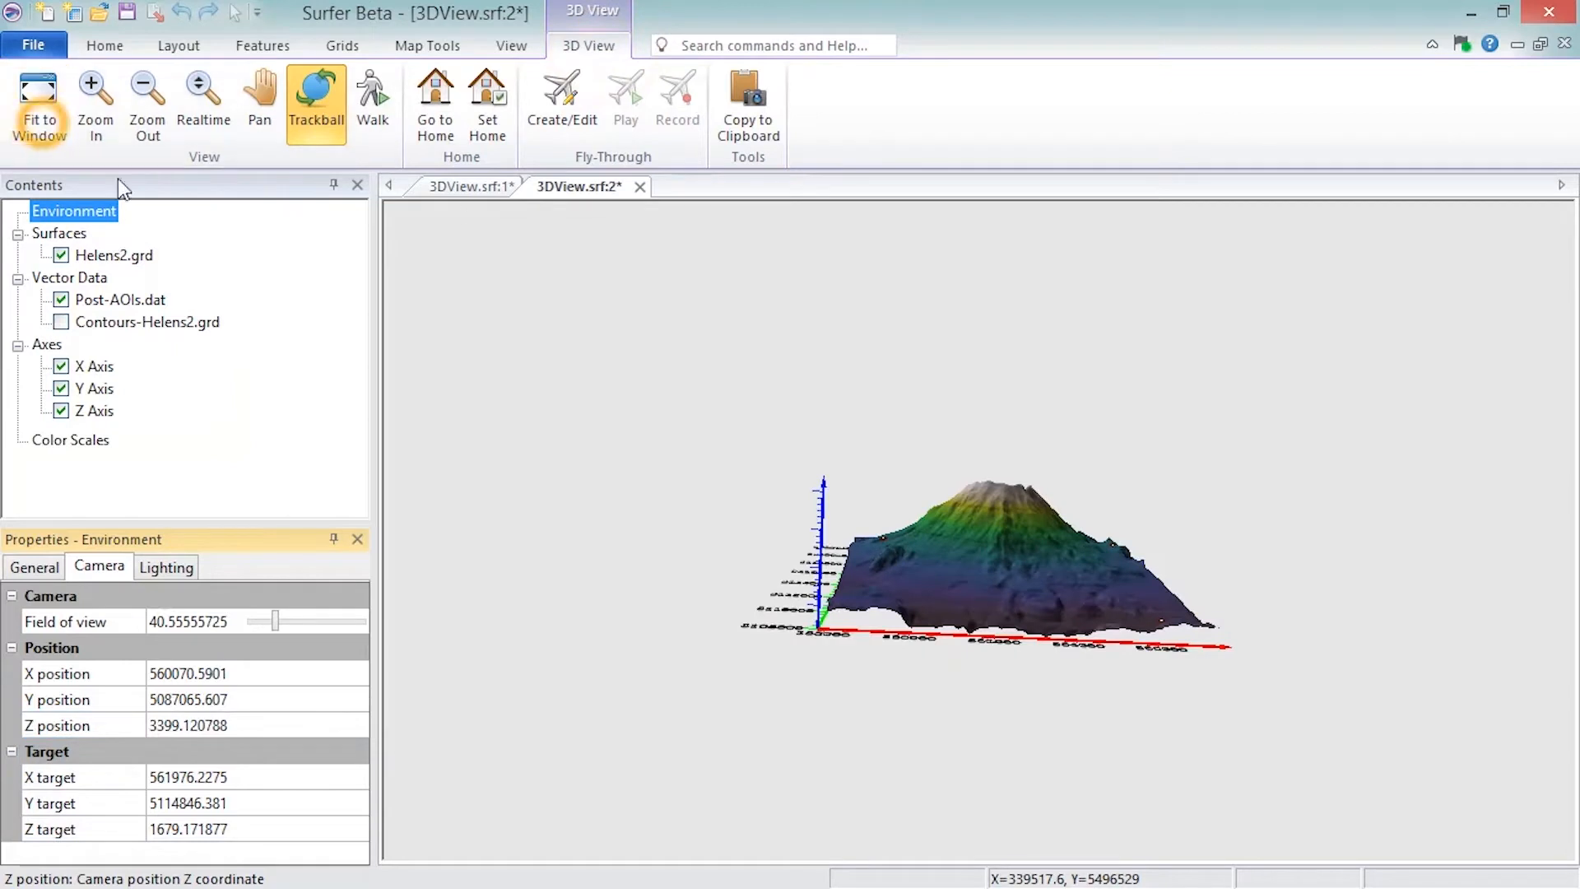
left_click(95, 117)
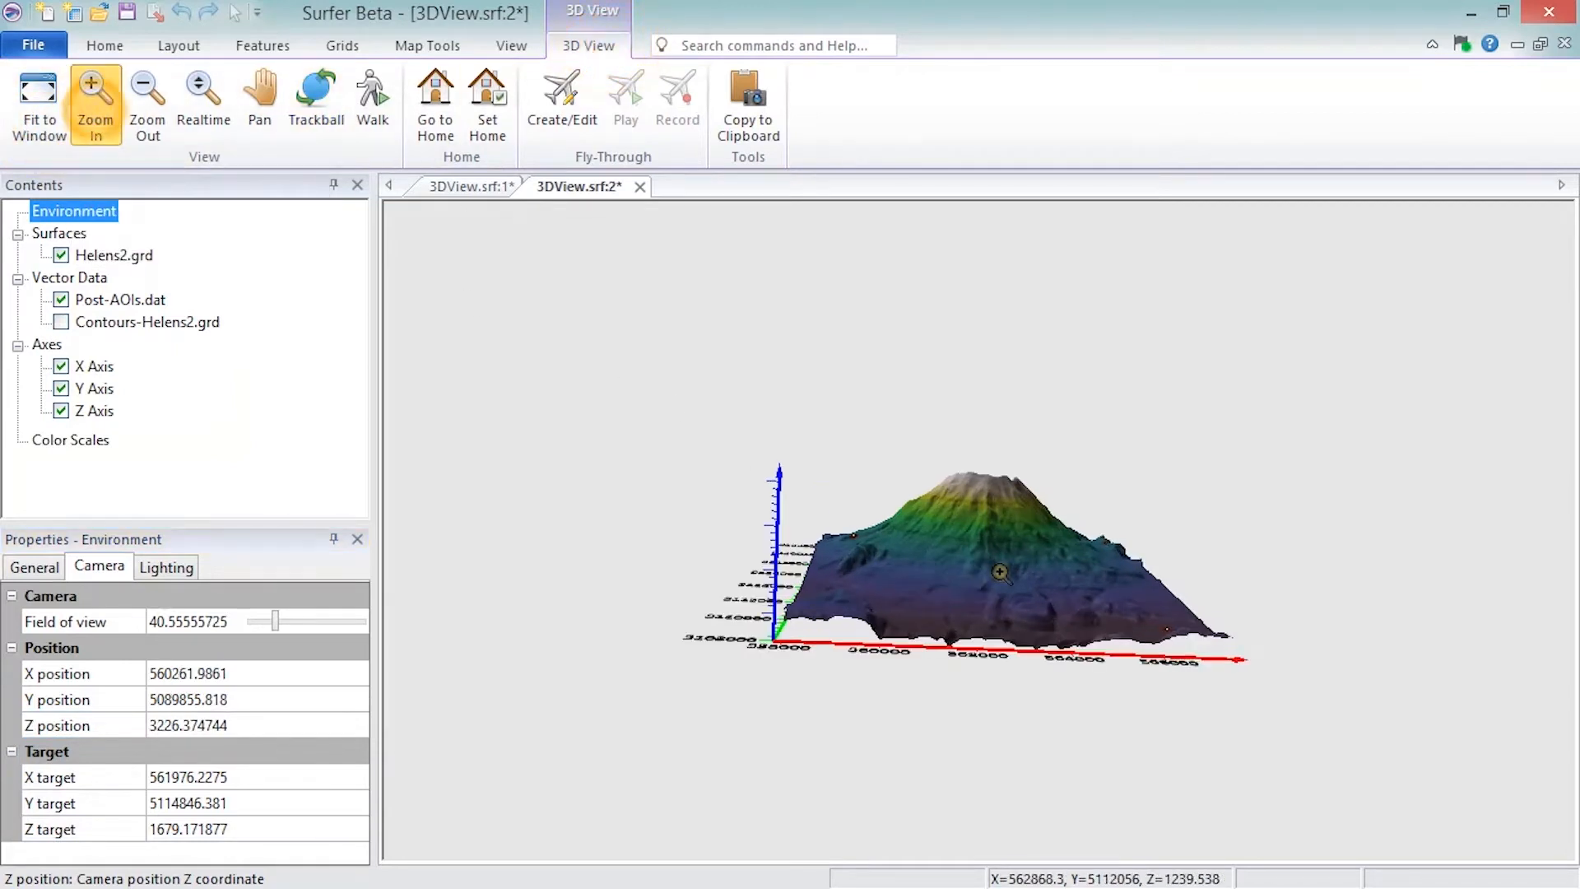
left_click(141, 125)
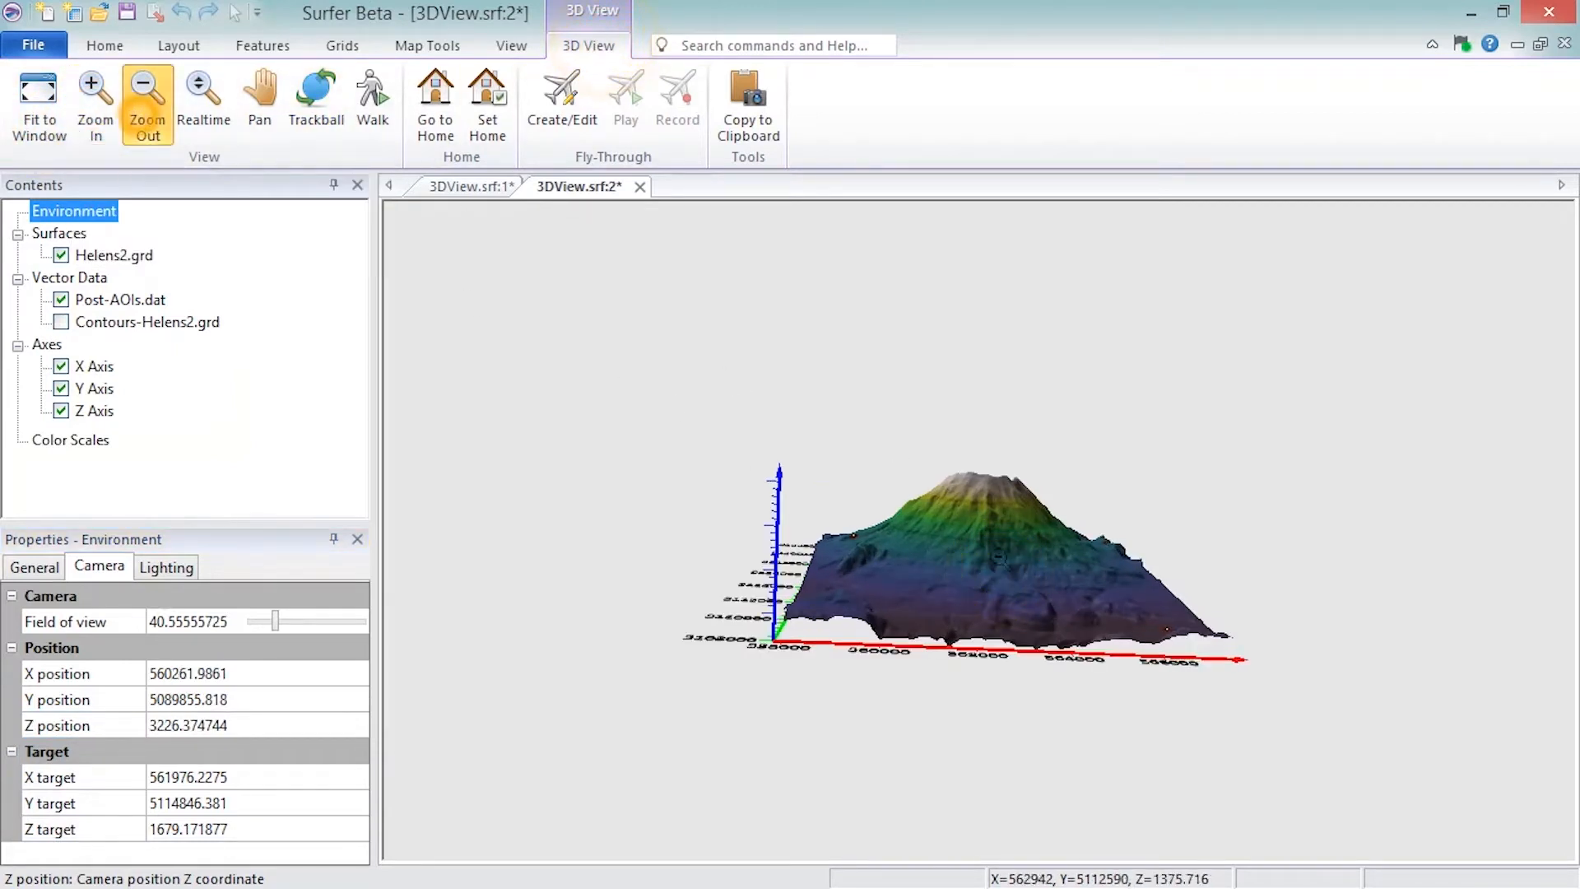
left_click(1004, 557)
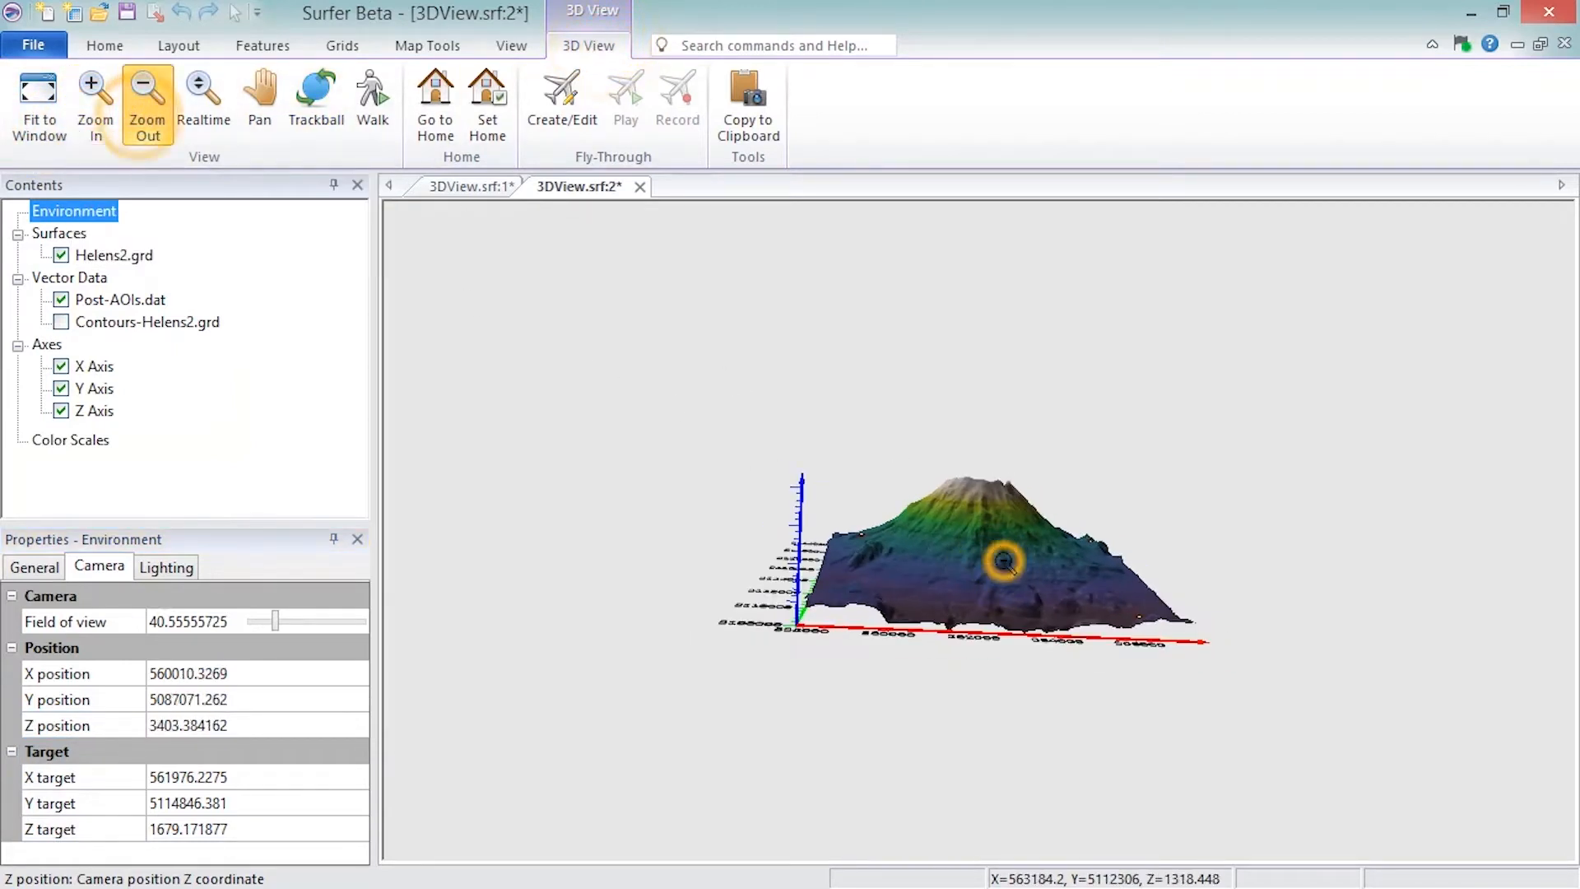
left_click(203, 105)
left_click_drag(663, 634, 682, 422)
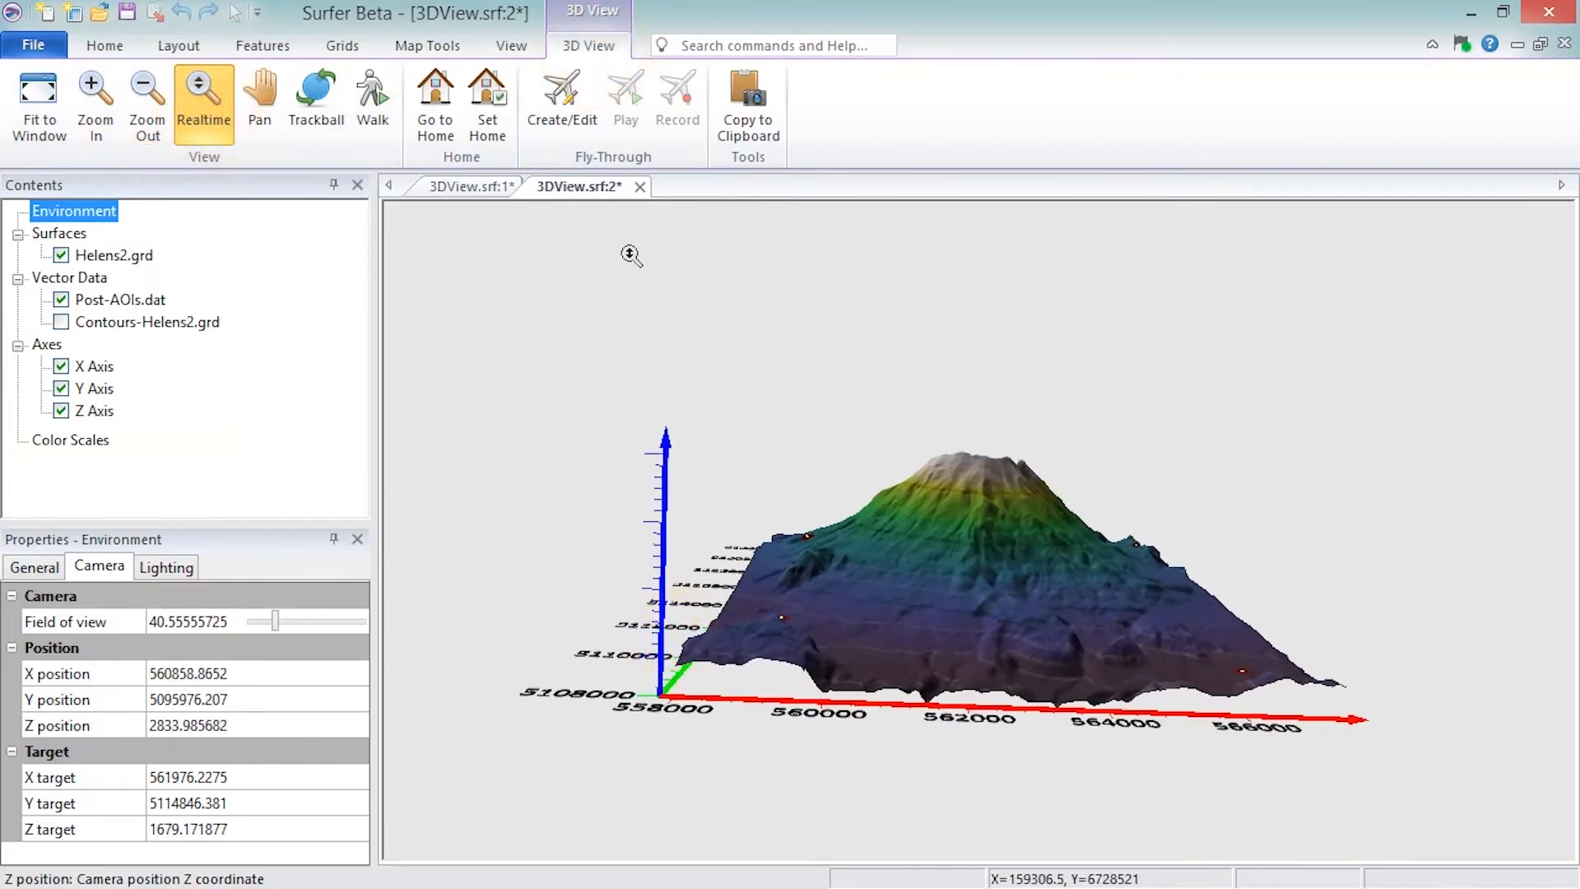
Step: Pan the terrain upward in the 3D view and rotate it with Trackball to face the volcano from its east side
left_click(260, 107)
left_click_drag(823, 649, 860, 448)
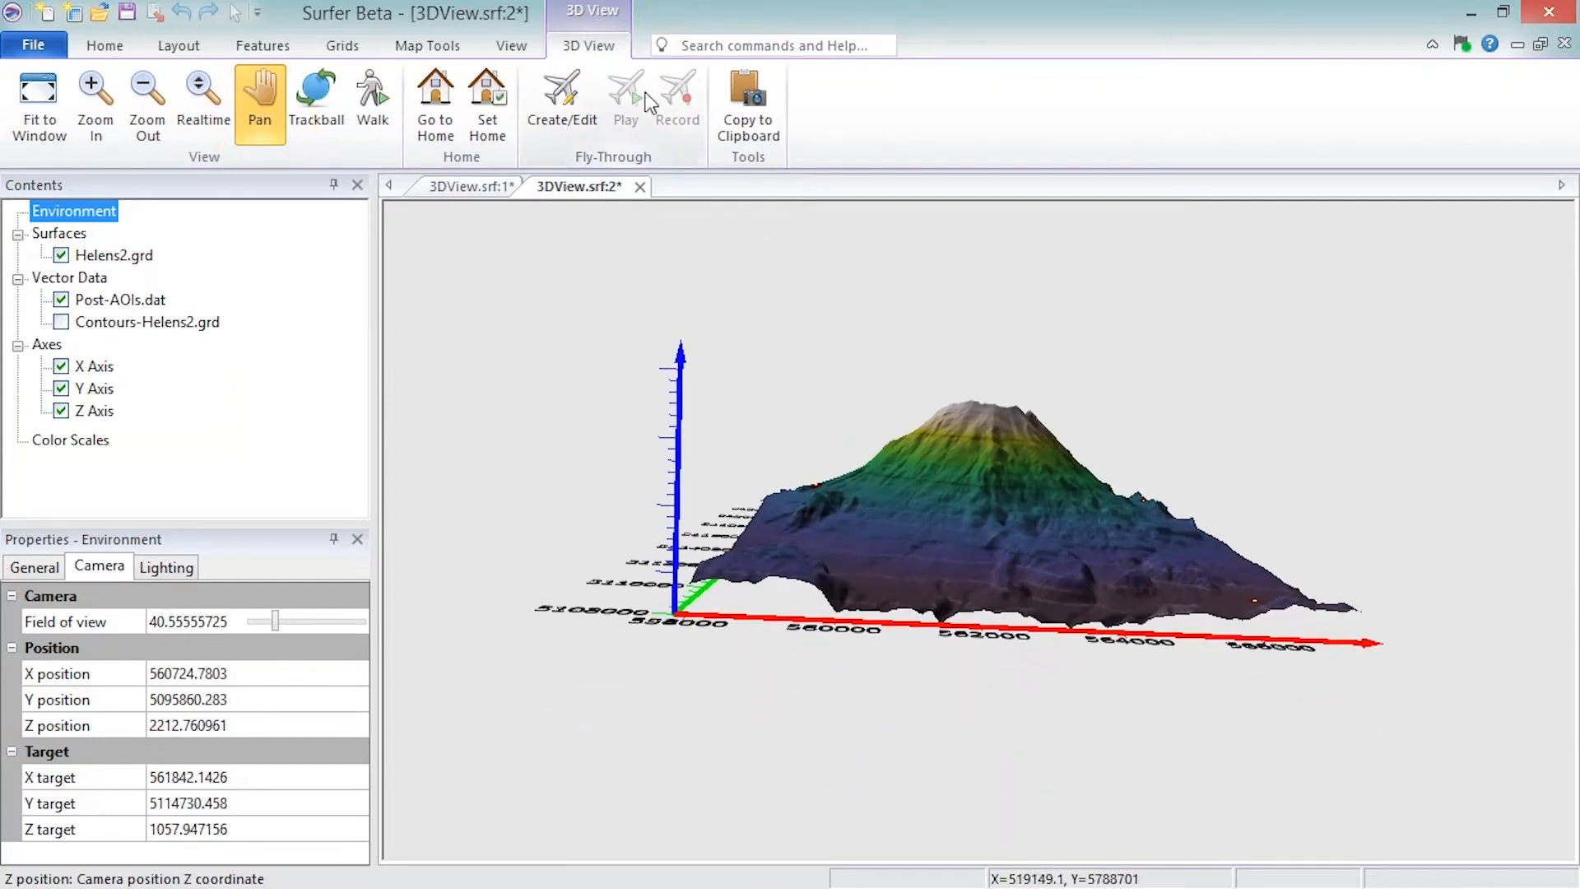
left_click(322, 116)
left_click_drag(1185, 529, 691, 512)
left_click_drag(1361, 511, 1262, 568)
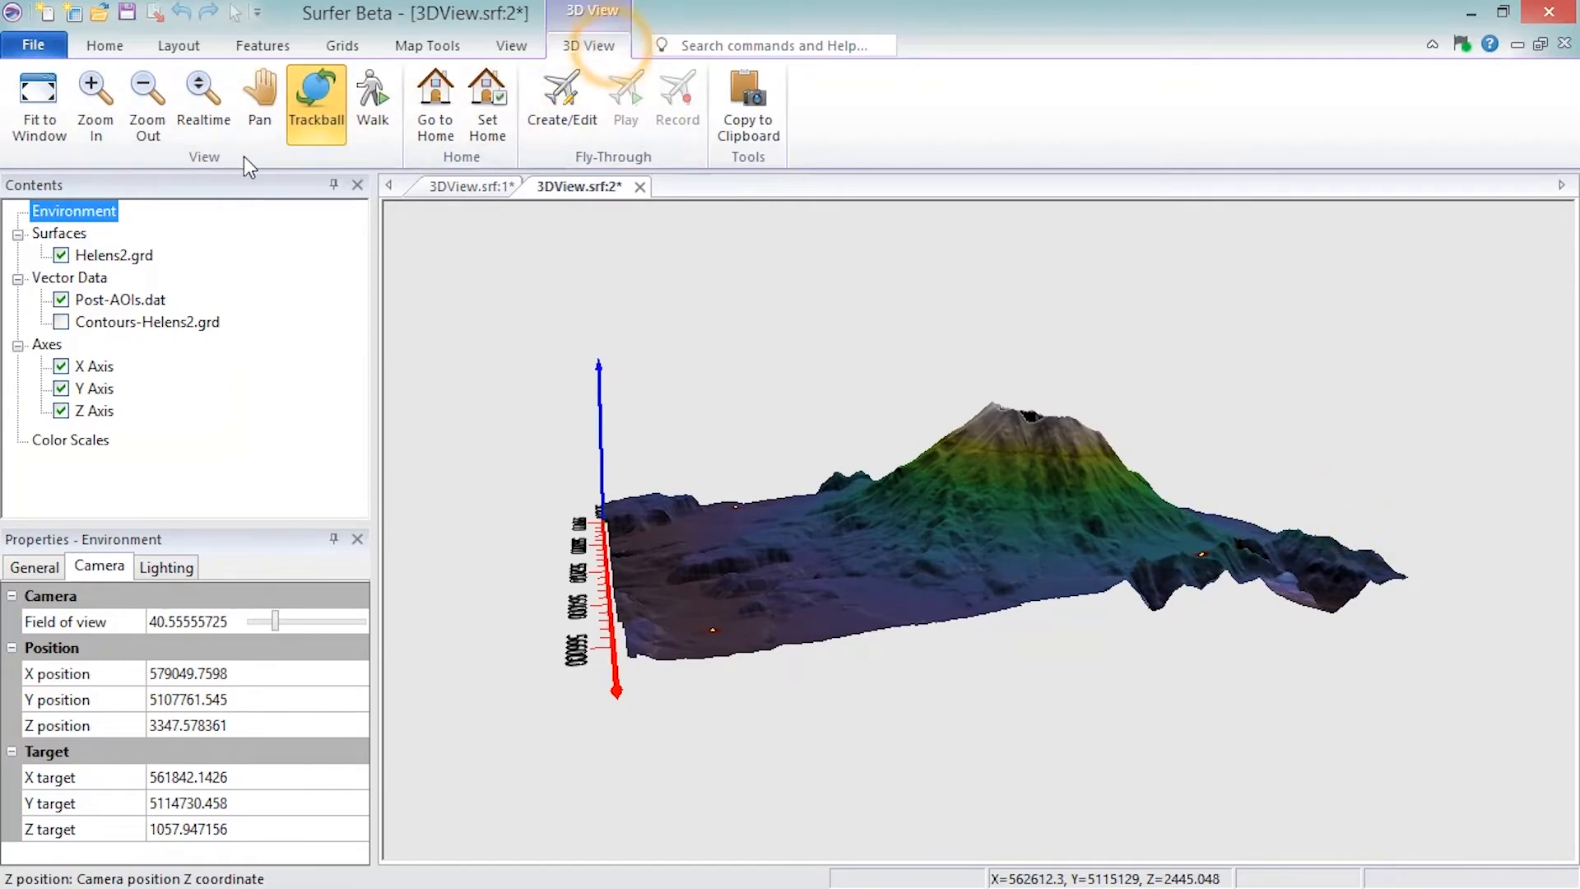
Step: Walk over the volcano's slopes to examine the surface up close, and return to Trackball mode
left_click(372, 105)
scroll(1016, 602, "up", 4)
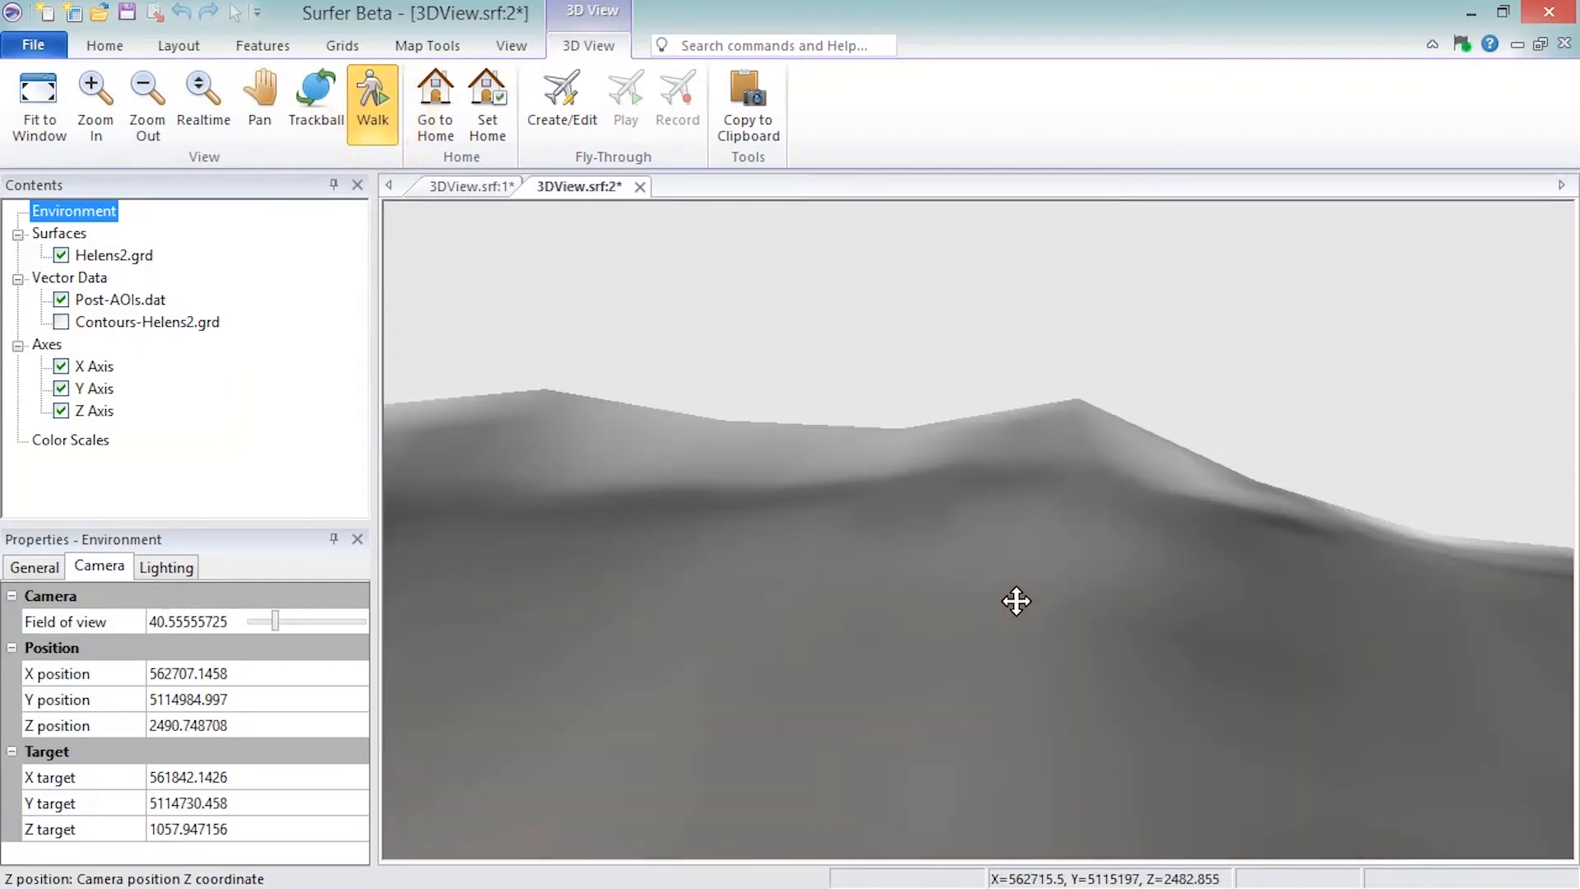
left_click_drag(1017, 601, 1405, 659)
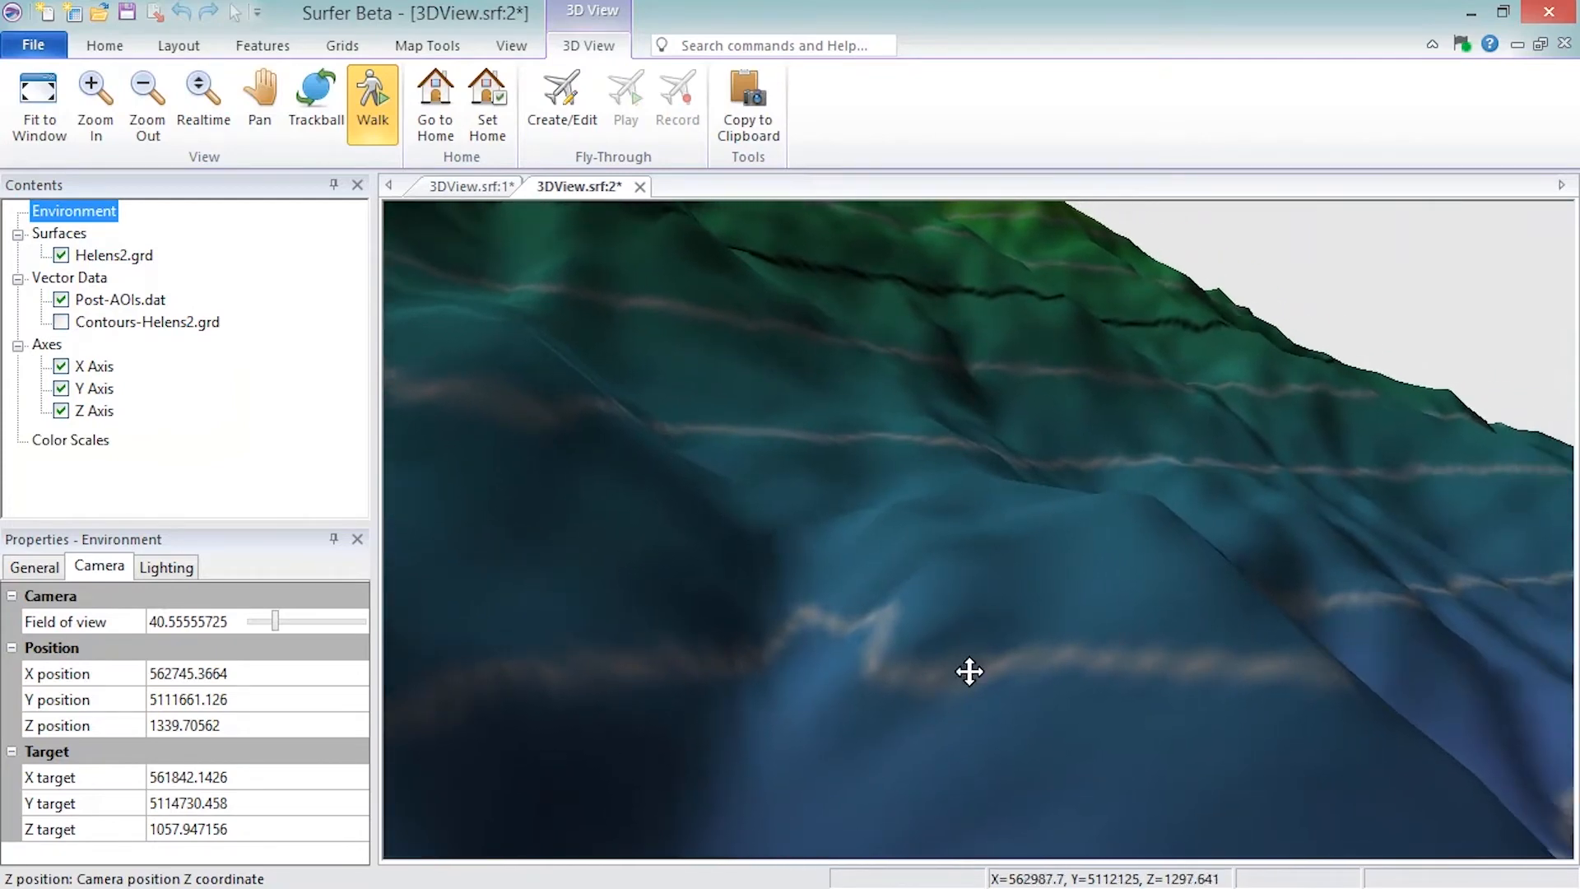
scroll(793, 660, "down", 2)
scroll(793, 660, "up", 5)
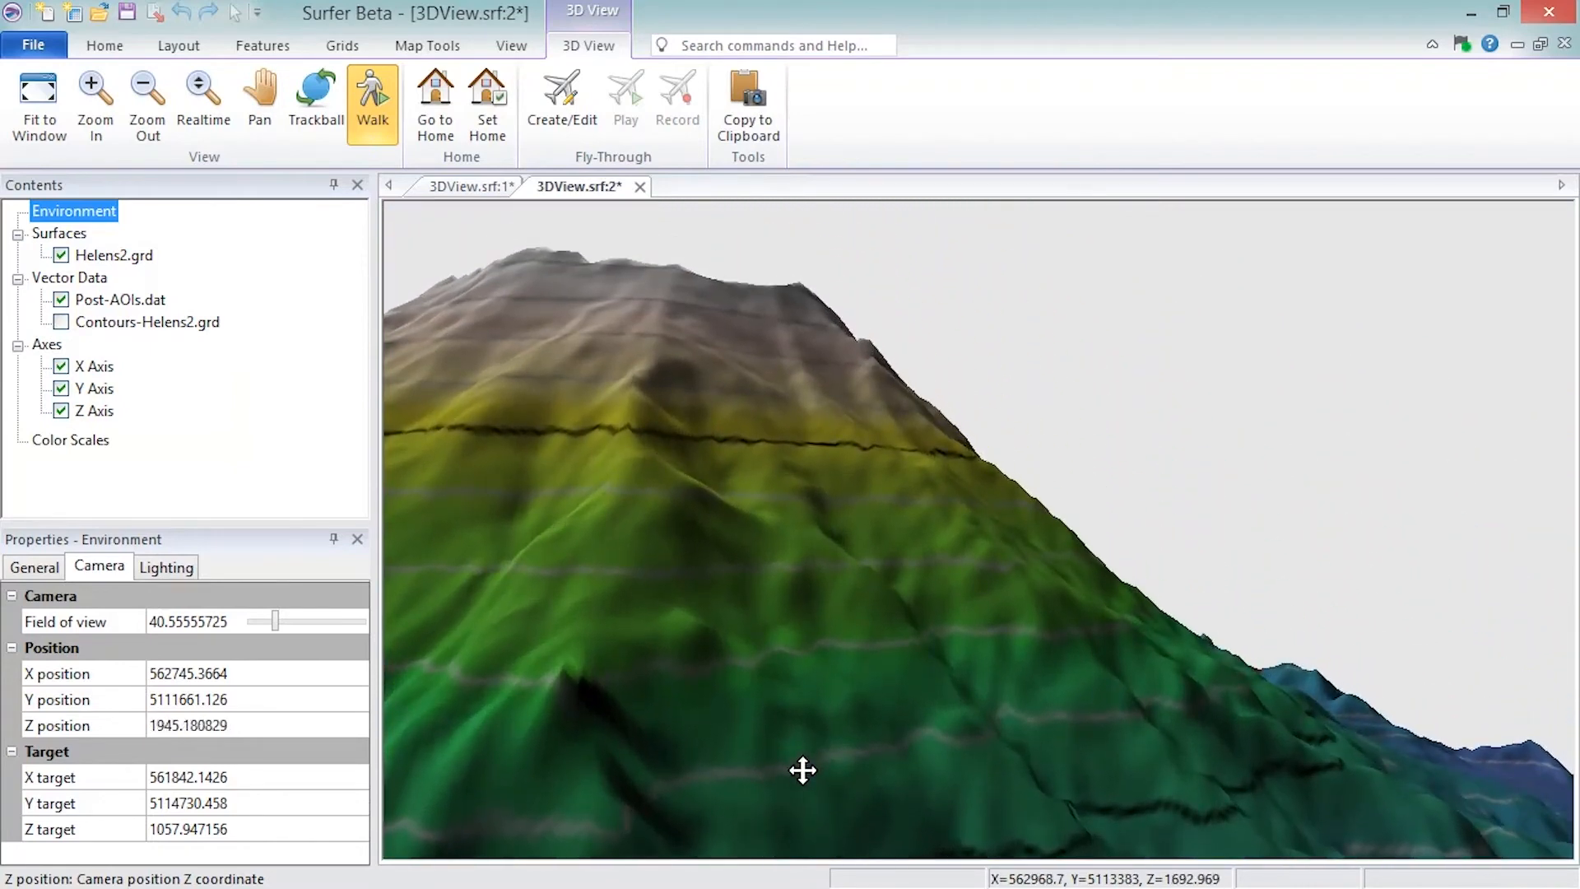
left_click(589, 45)
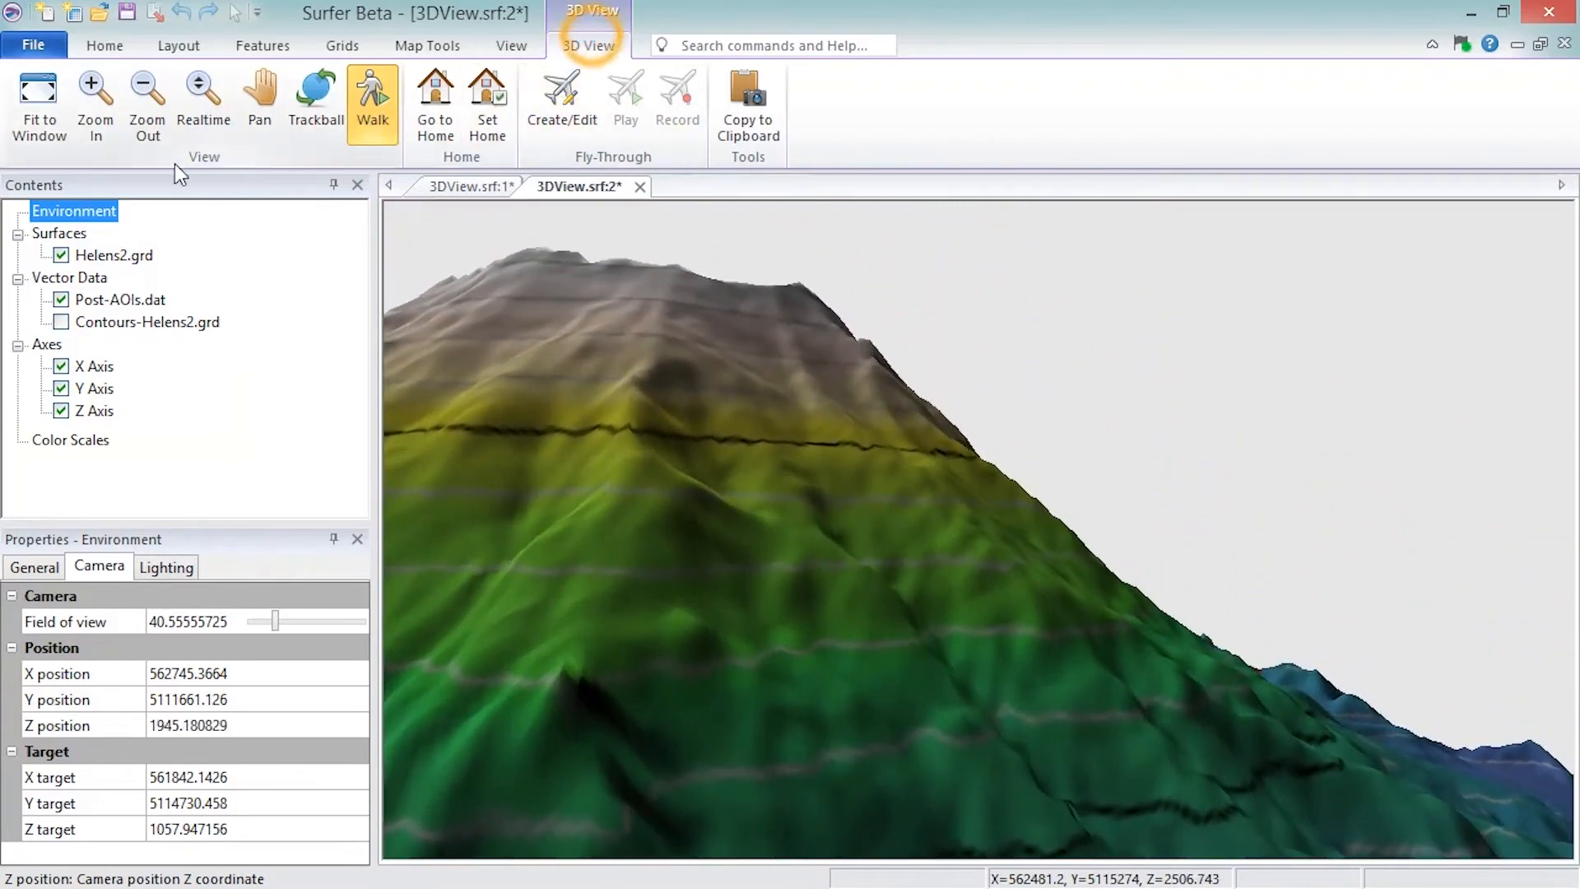
left_click(314, 106)
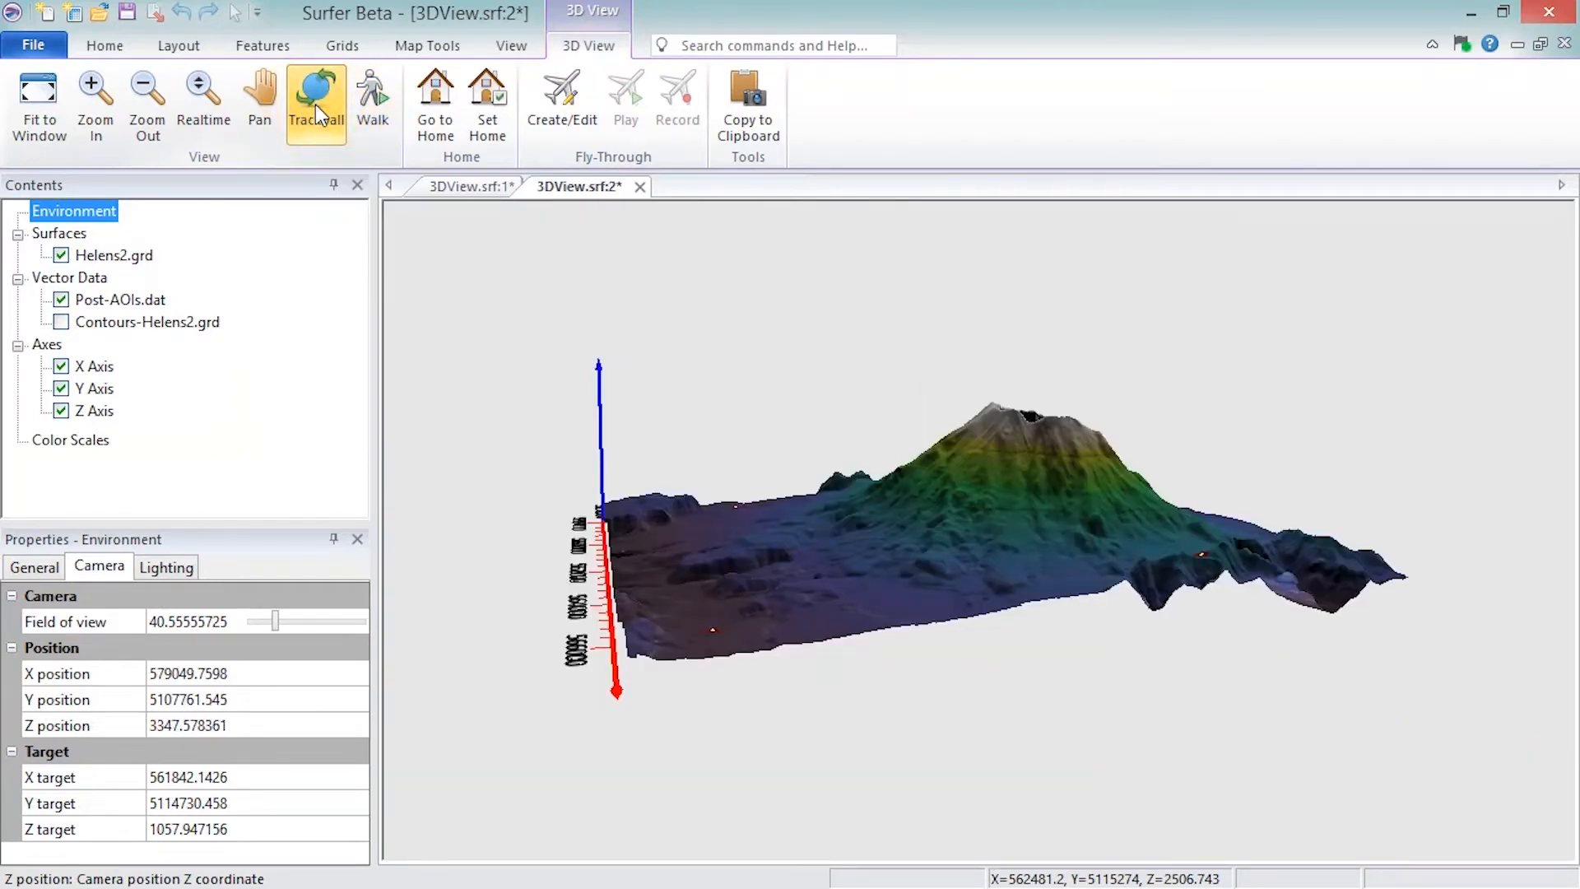
Step: Save the current camera view as home, rotate the terrain to a steep overhead view, and go back to the home view
left_click(623, 47)
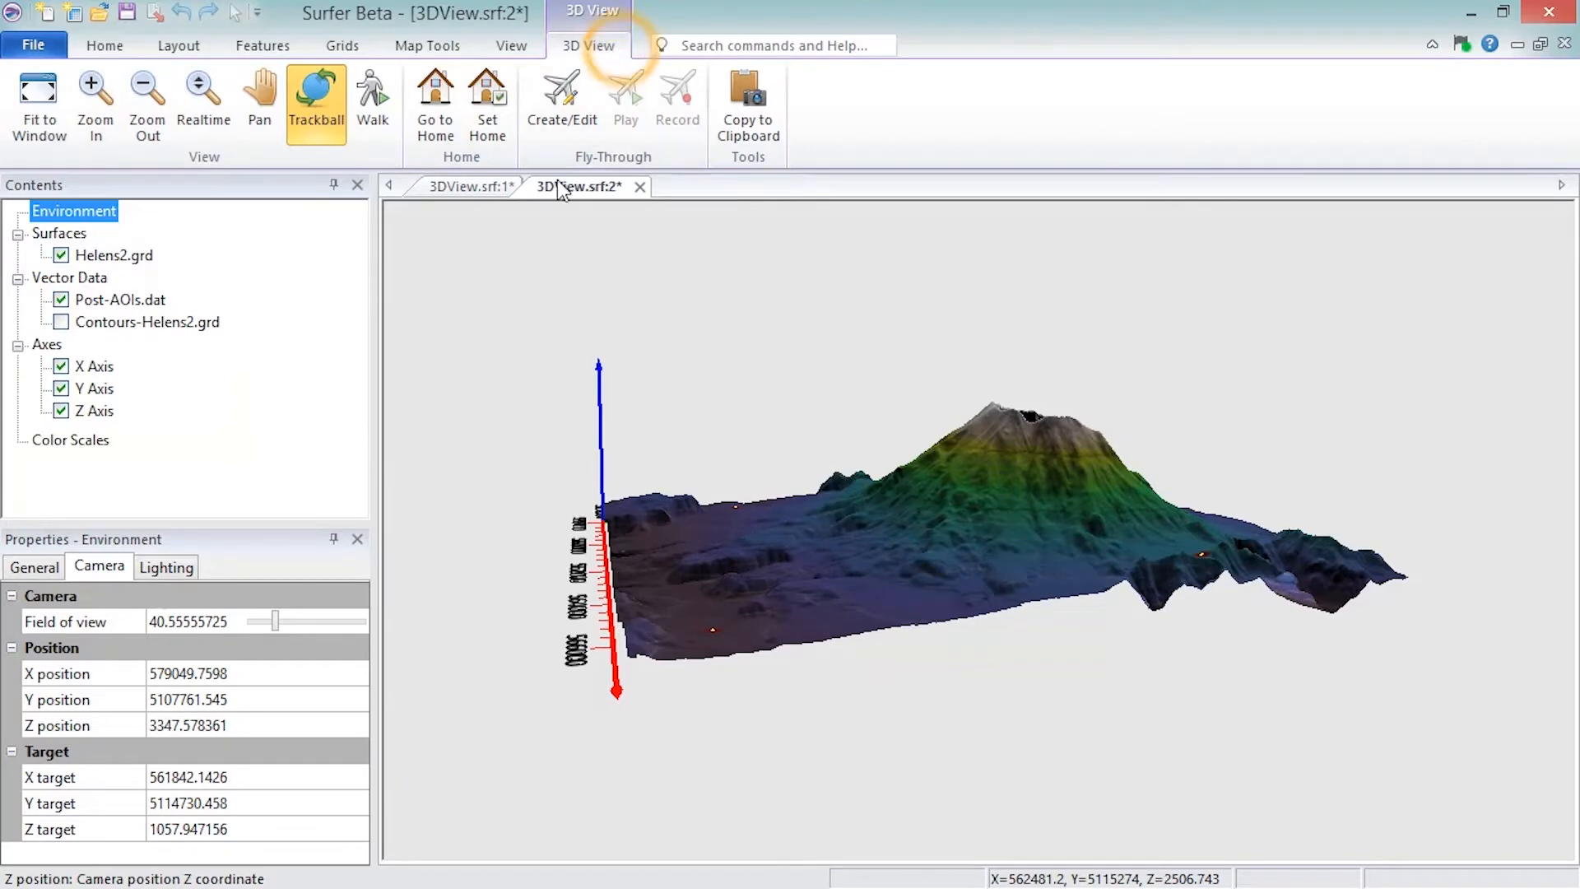
left_click(510, 134)
left_click_drag(519, 569, 1393, 557)
left_click_drag(1026, 393, 993, 679)
left_click(617, 39)
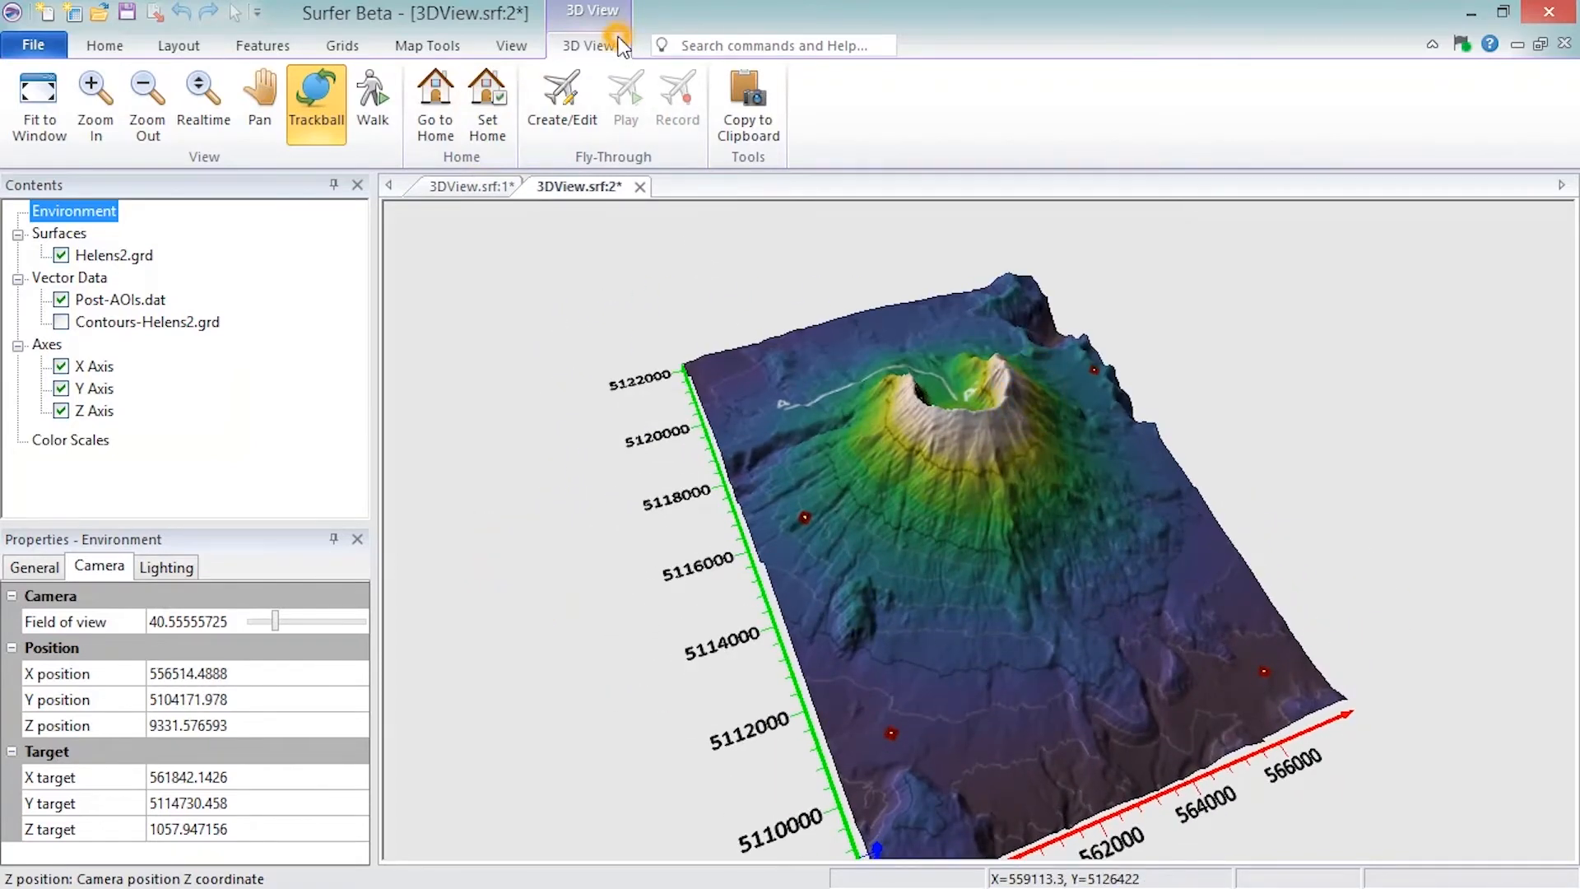
left_click(446, 127)
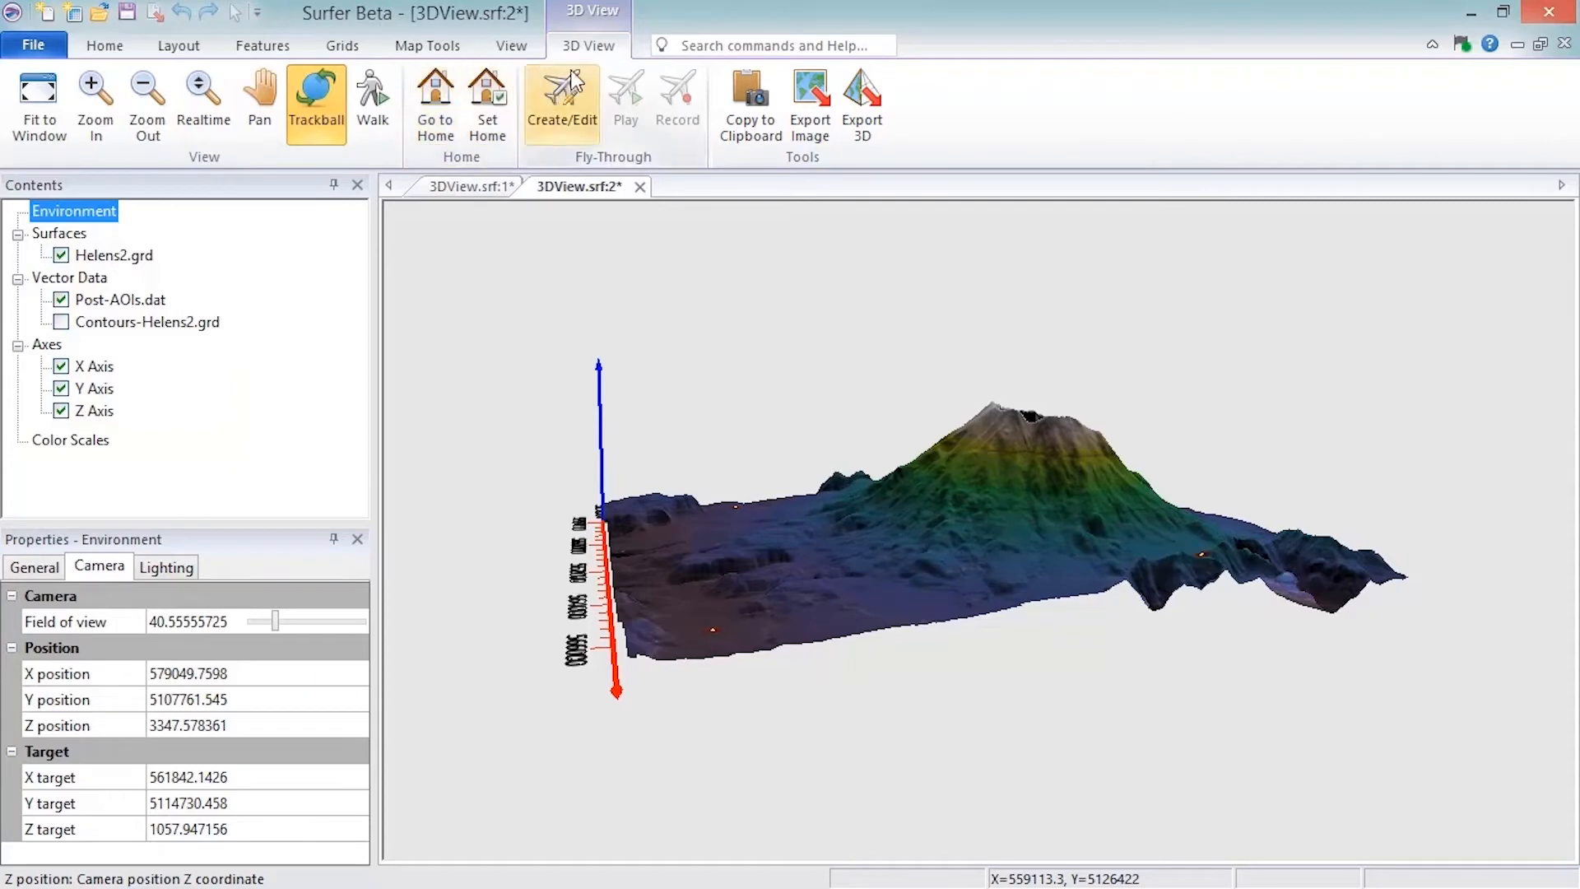
Step: Copy the 3D view to the clipboard, paste it into the 2D map window, and fit it below Profile 1 at about 5.00 by 2.75 in
left_click(609, 48)
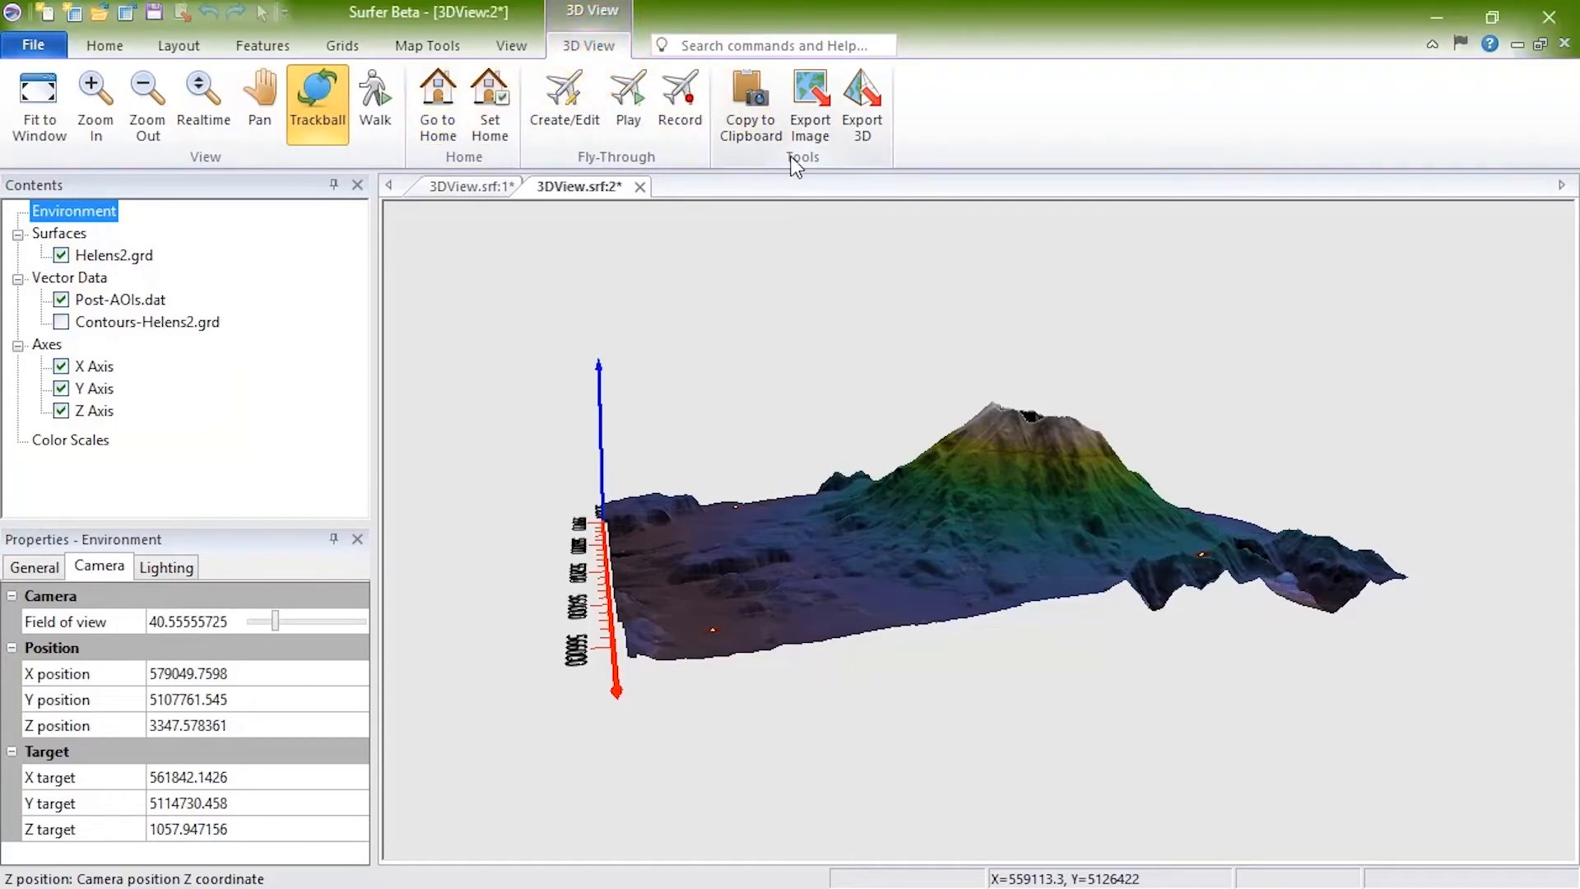
left_click(752, 124)
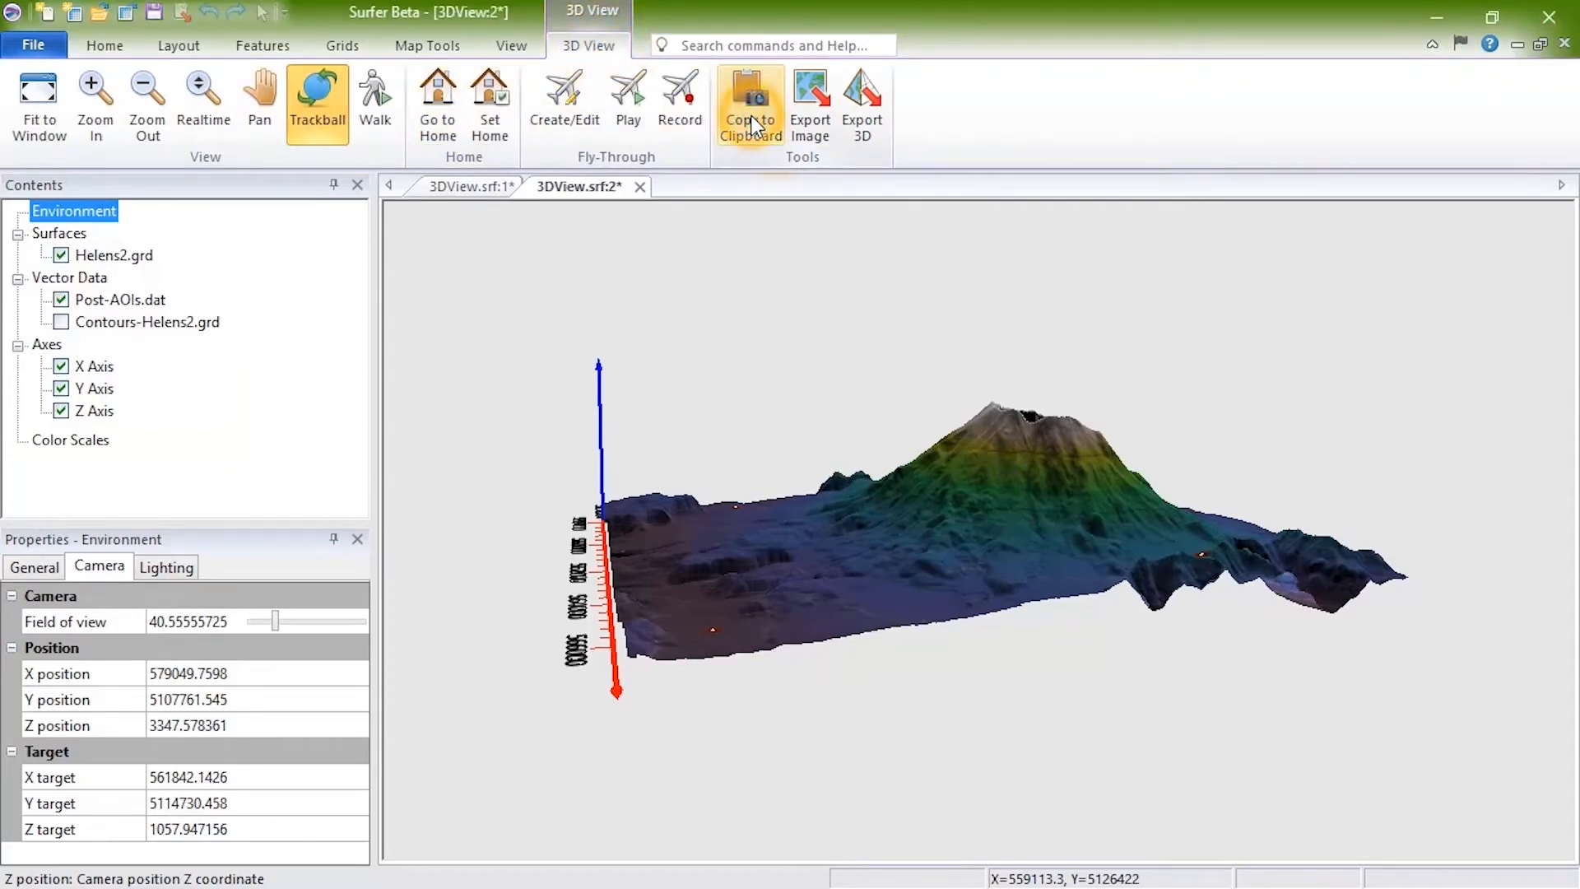
left_click(468, 188)
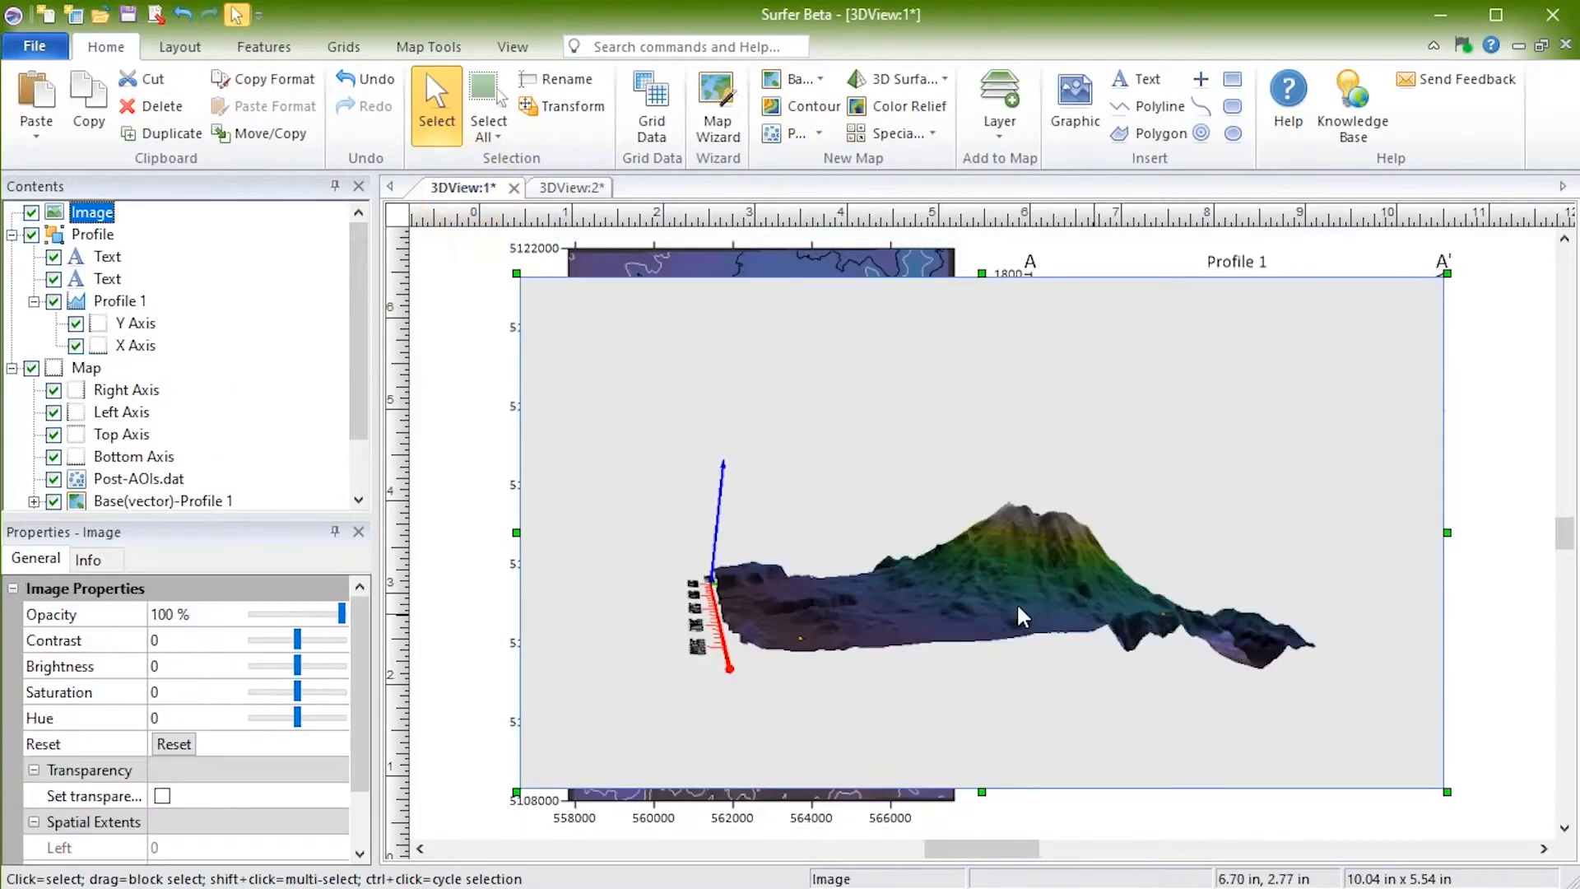
key("ctrl+v")
left_click_drag(516, 272, 979, 528)
left_click_drag(1185, 644, 1216, 601)
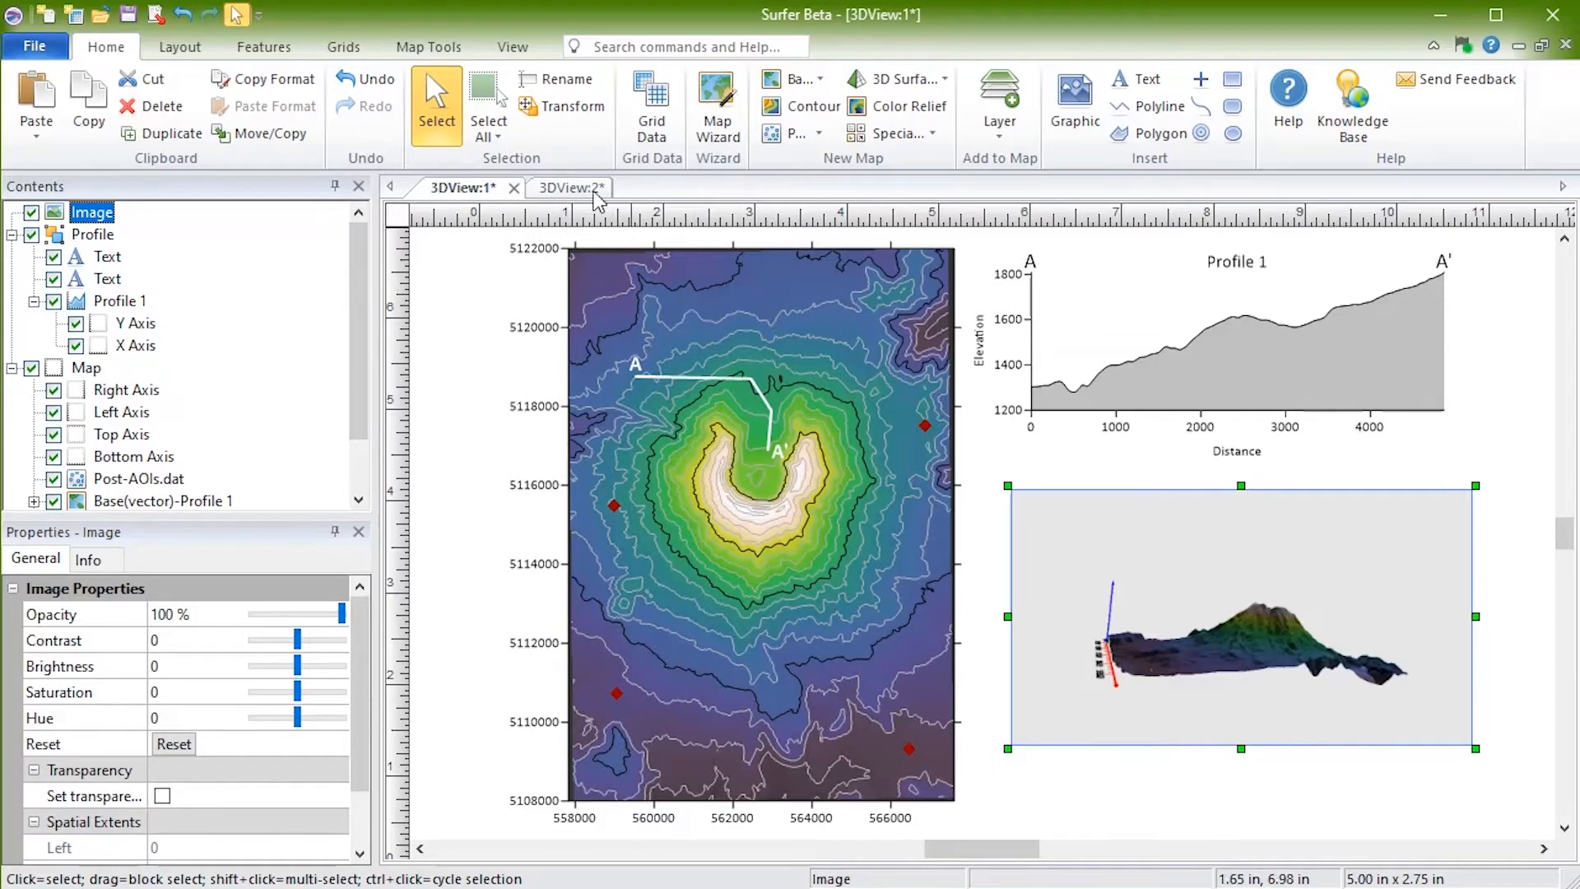
left_click(571, 188)
left_click(620, 52)
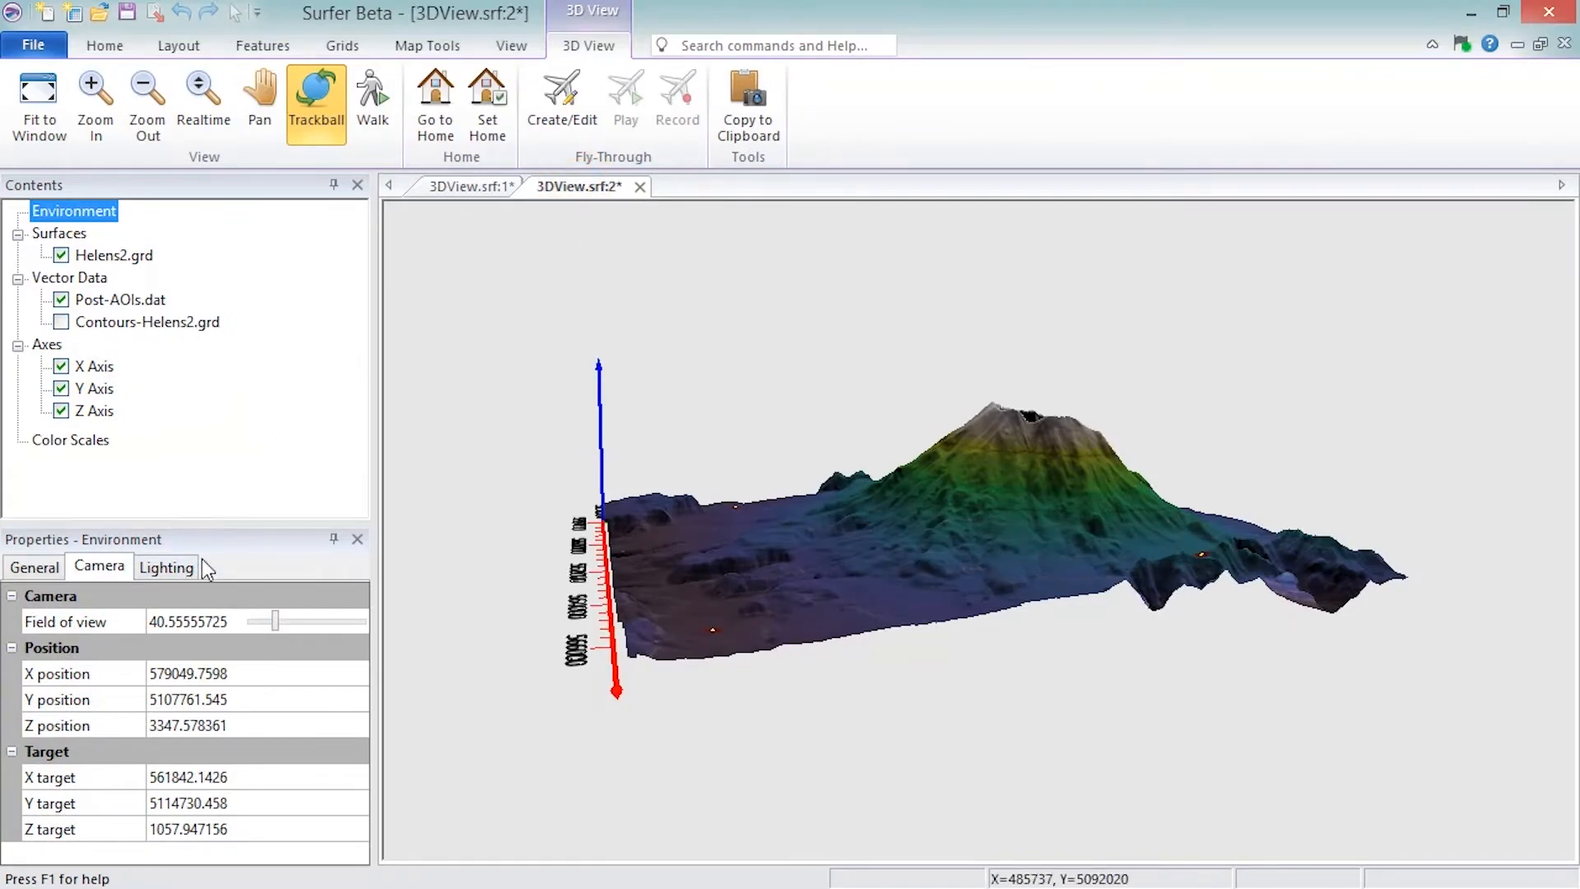
Step: Review the environment's lighting settings, and set the surface quality for the Surfaces group to 81
left_click(194, 567)
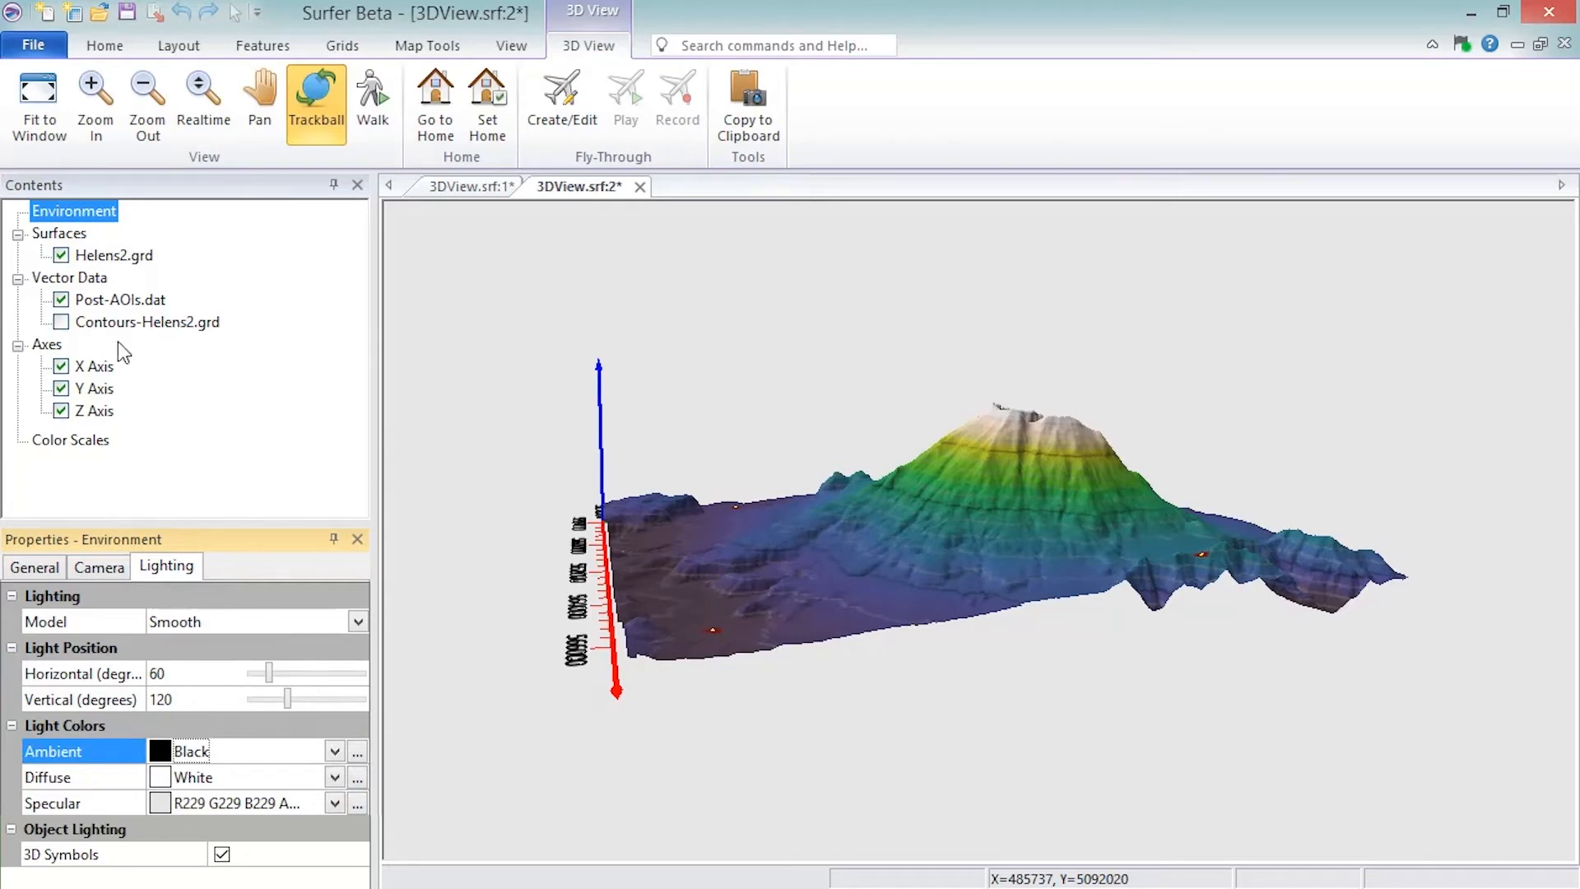
left_click(71, 233)
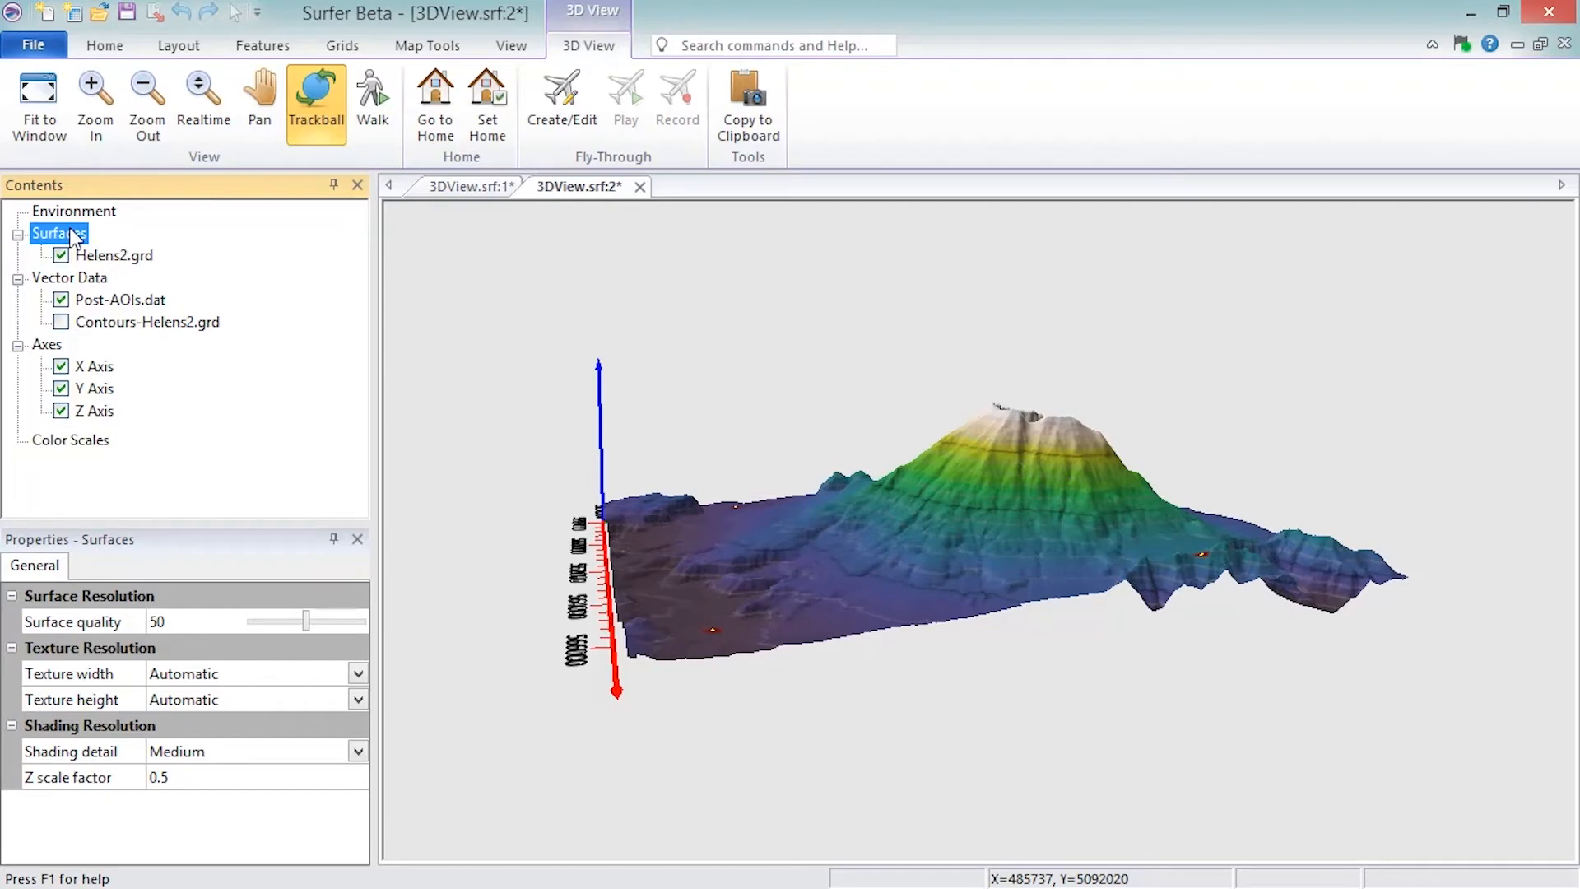
left_click(305, 623)
left_click_drag(306, 625, 403, 640)
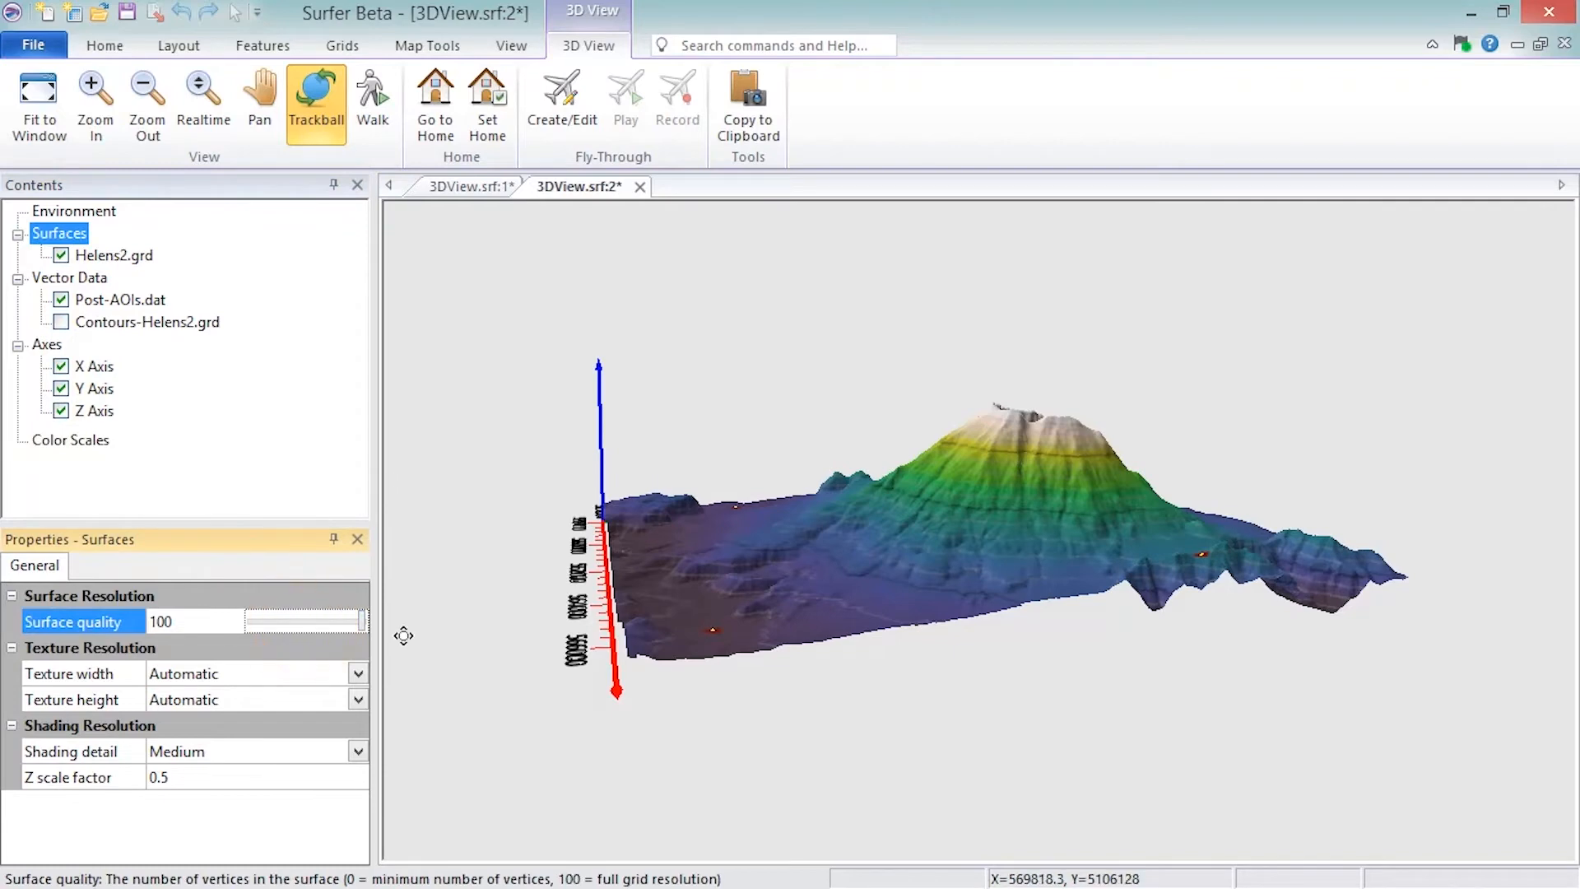
left_click_drag(358, 624, 338, 623)
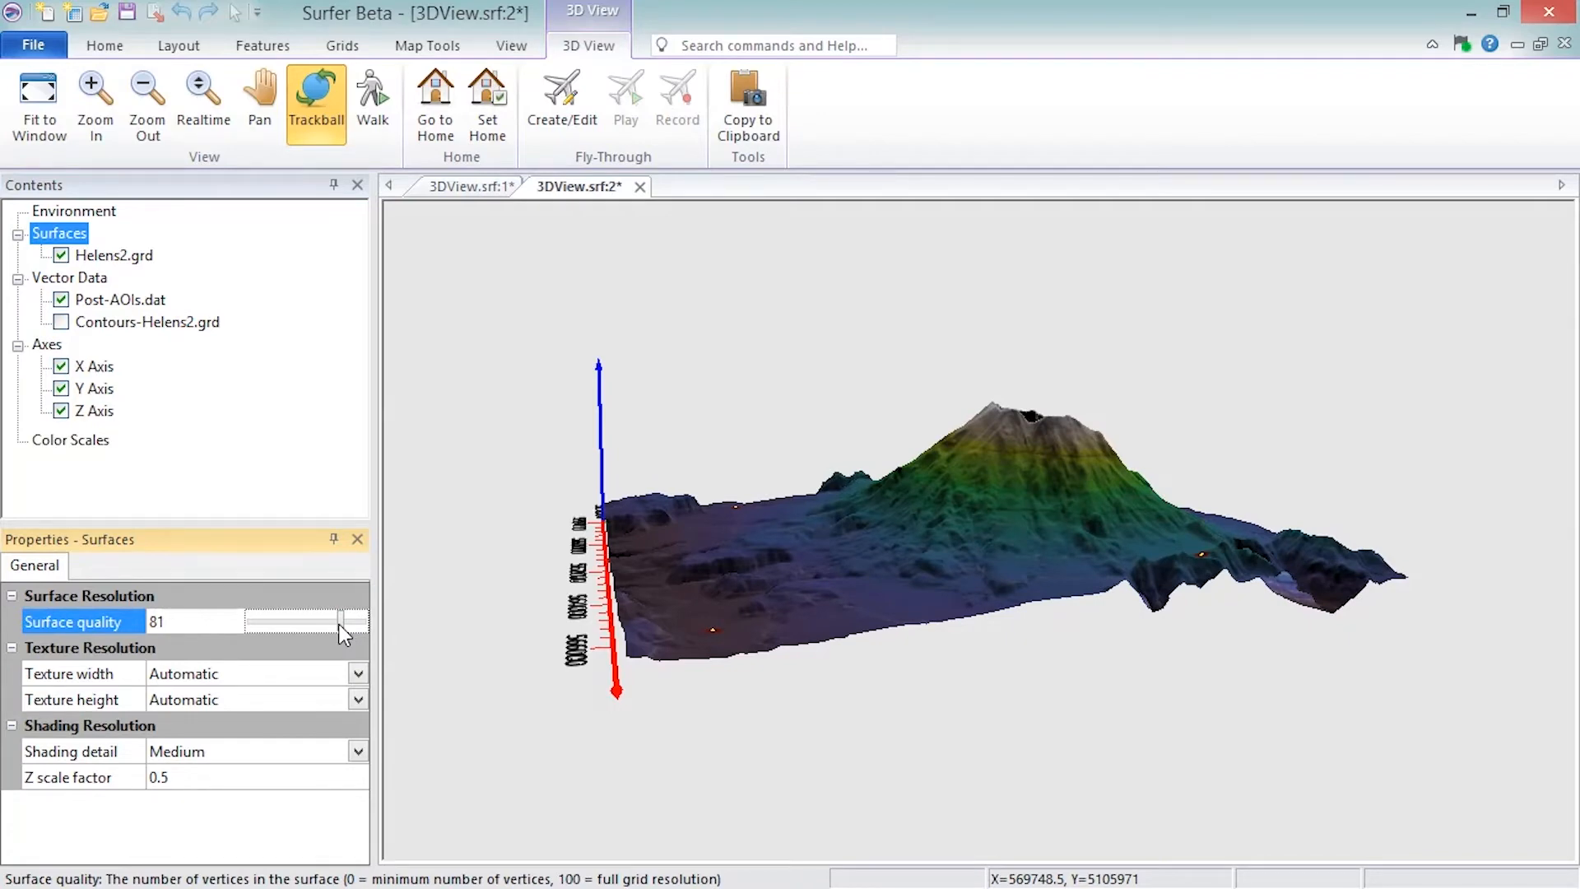
Step: Review the texture width and texture height choices available for the surfaces
left_click(358, 673)
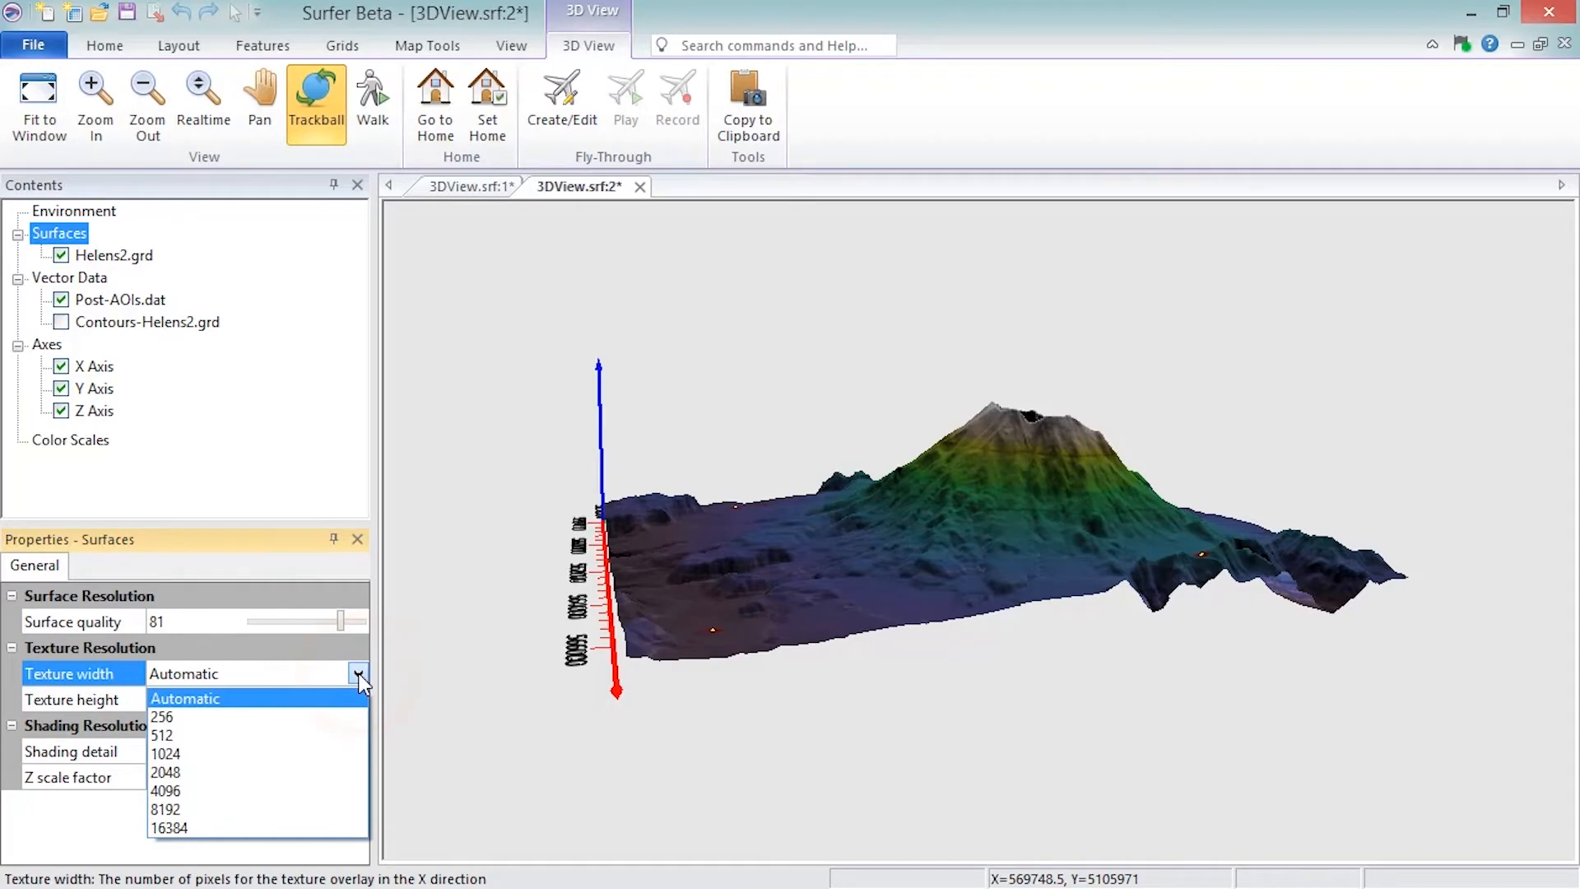
left_click(359, 676)
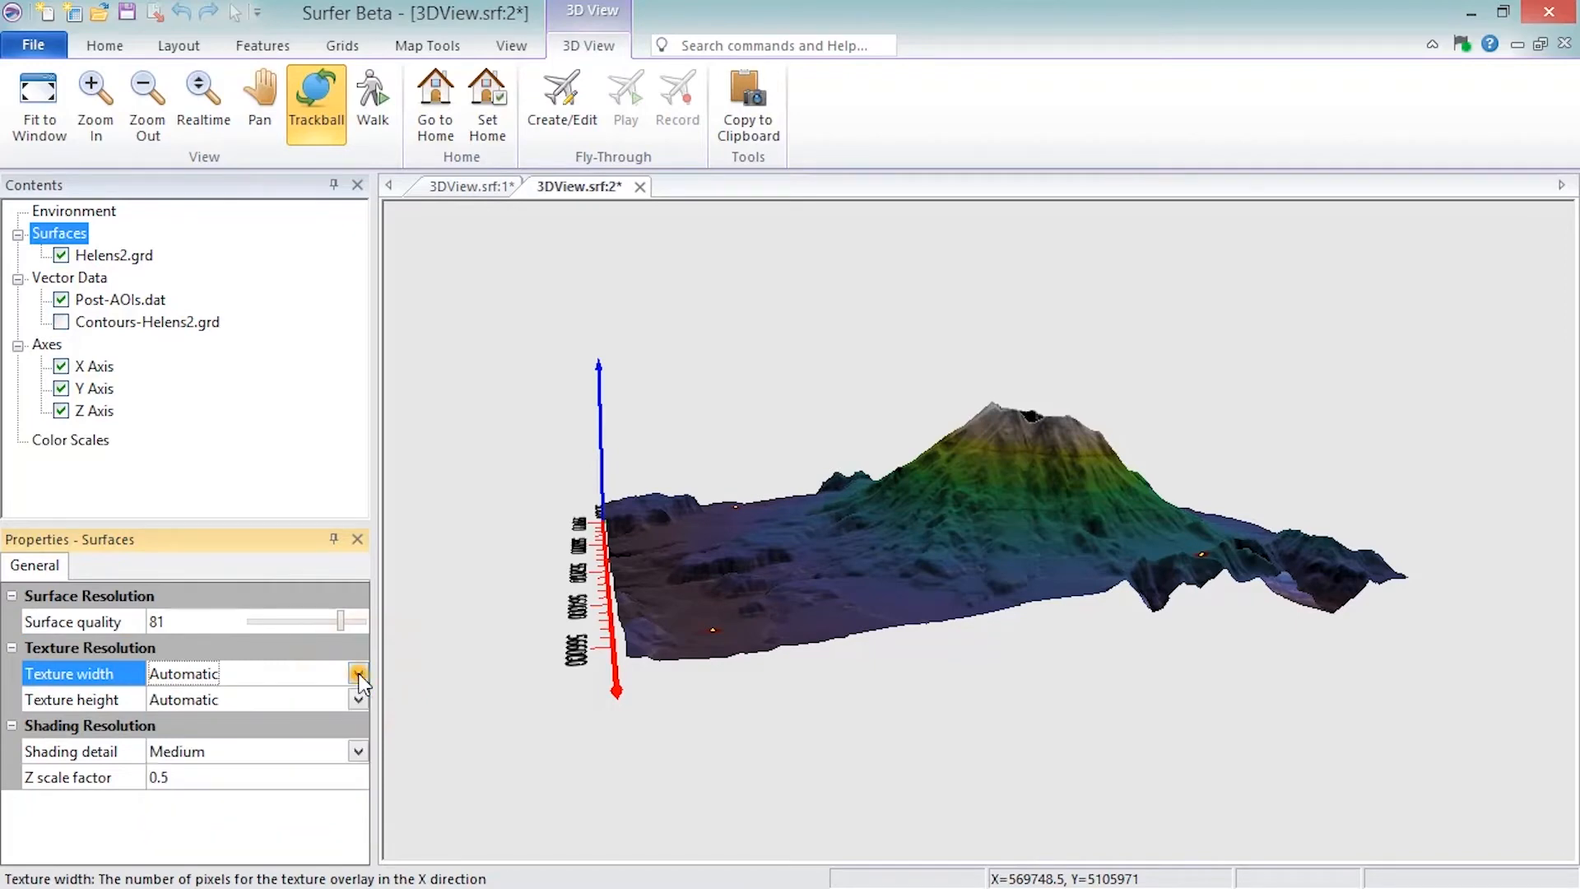
left_click(360, 699)
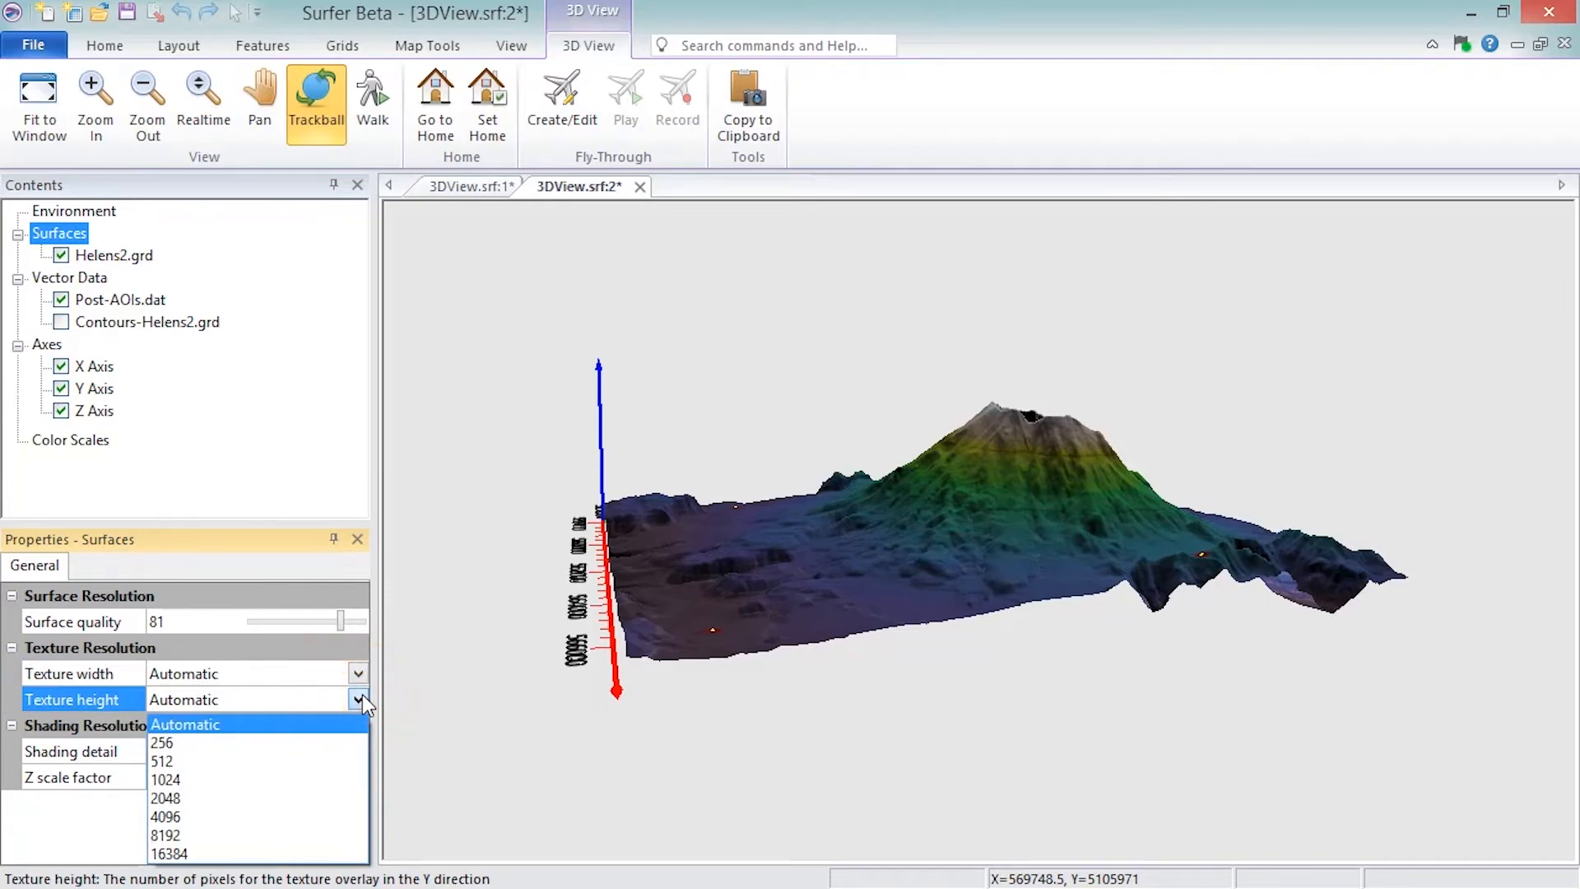
left_click(360, 698)
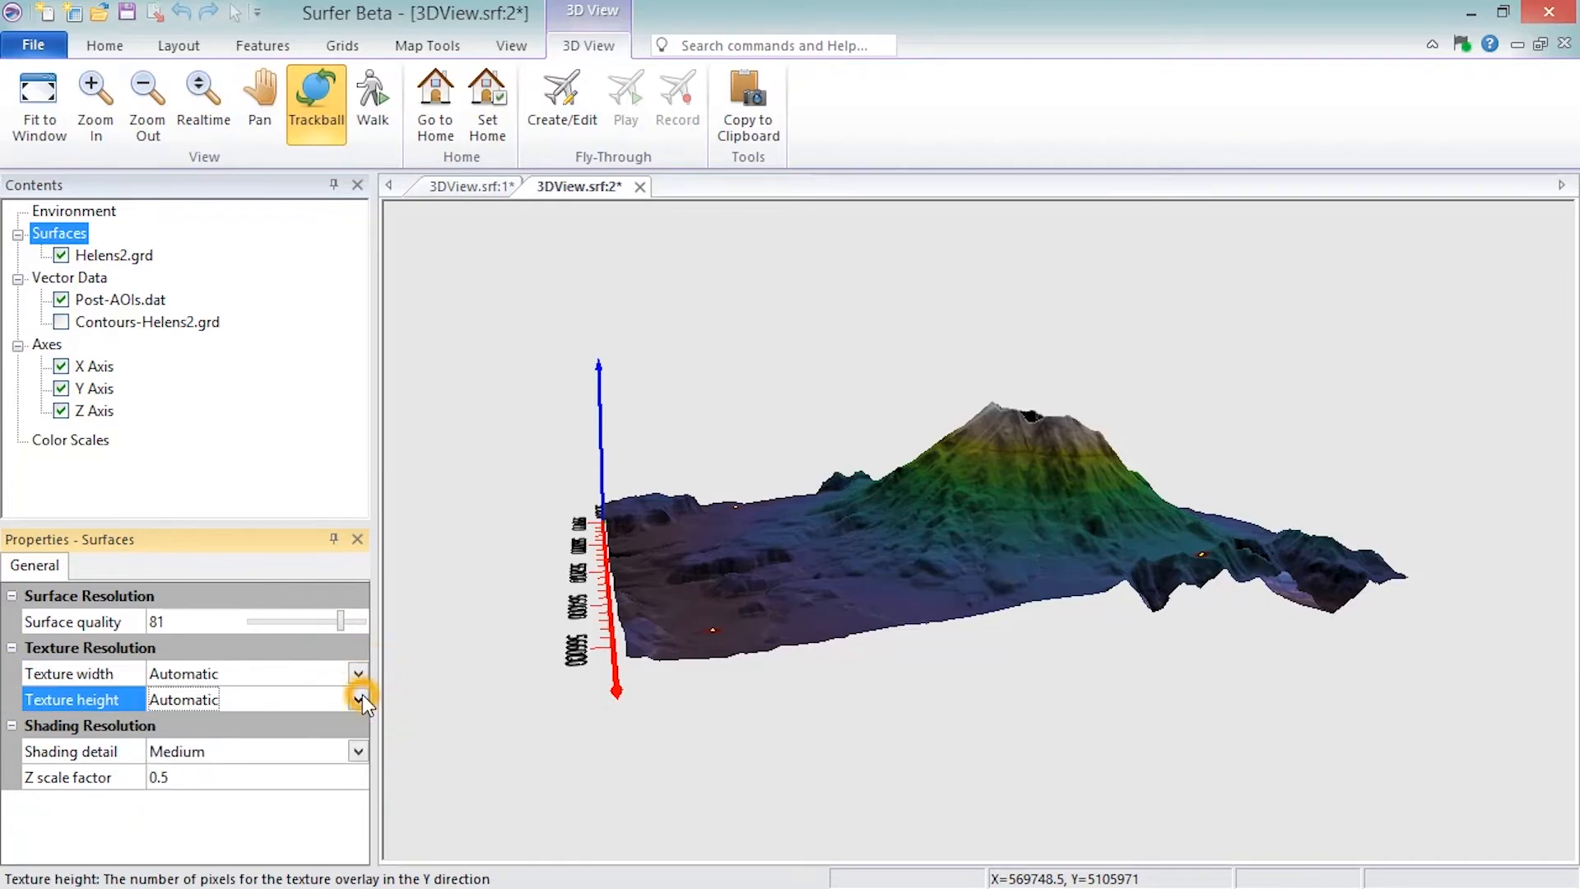
Step: Rotate the terrain to face the crater and profile line, and turn off the Color Relief and Contours textures on Helens2.grd
left_click(116, 256)
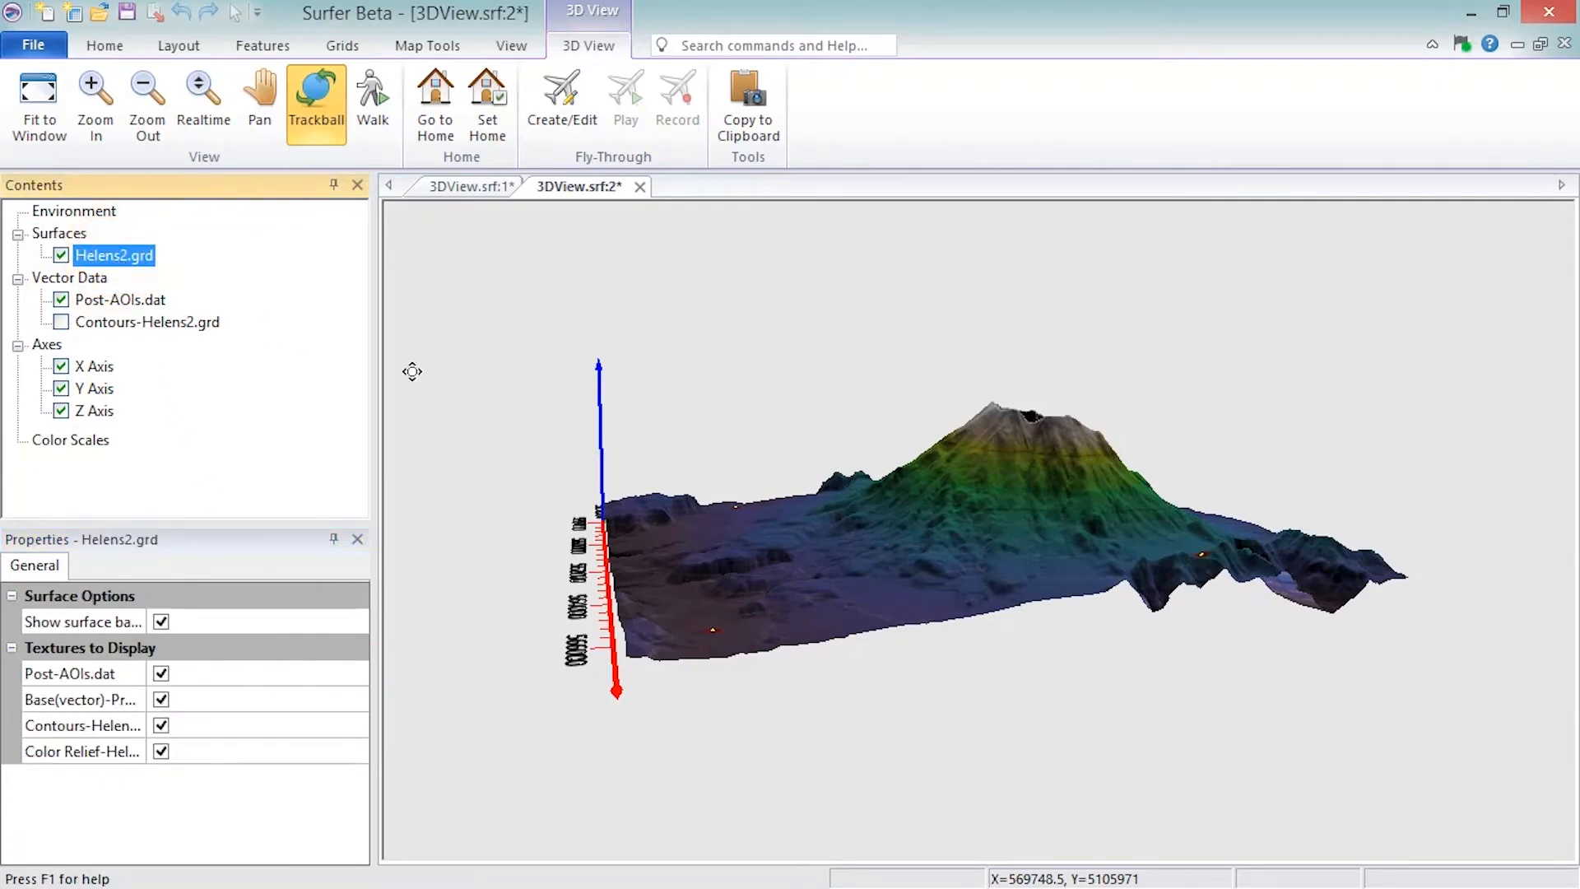
left_click_drag(1305, 570, 479, 575)
left_click_drag(905, 560, 879, 635)
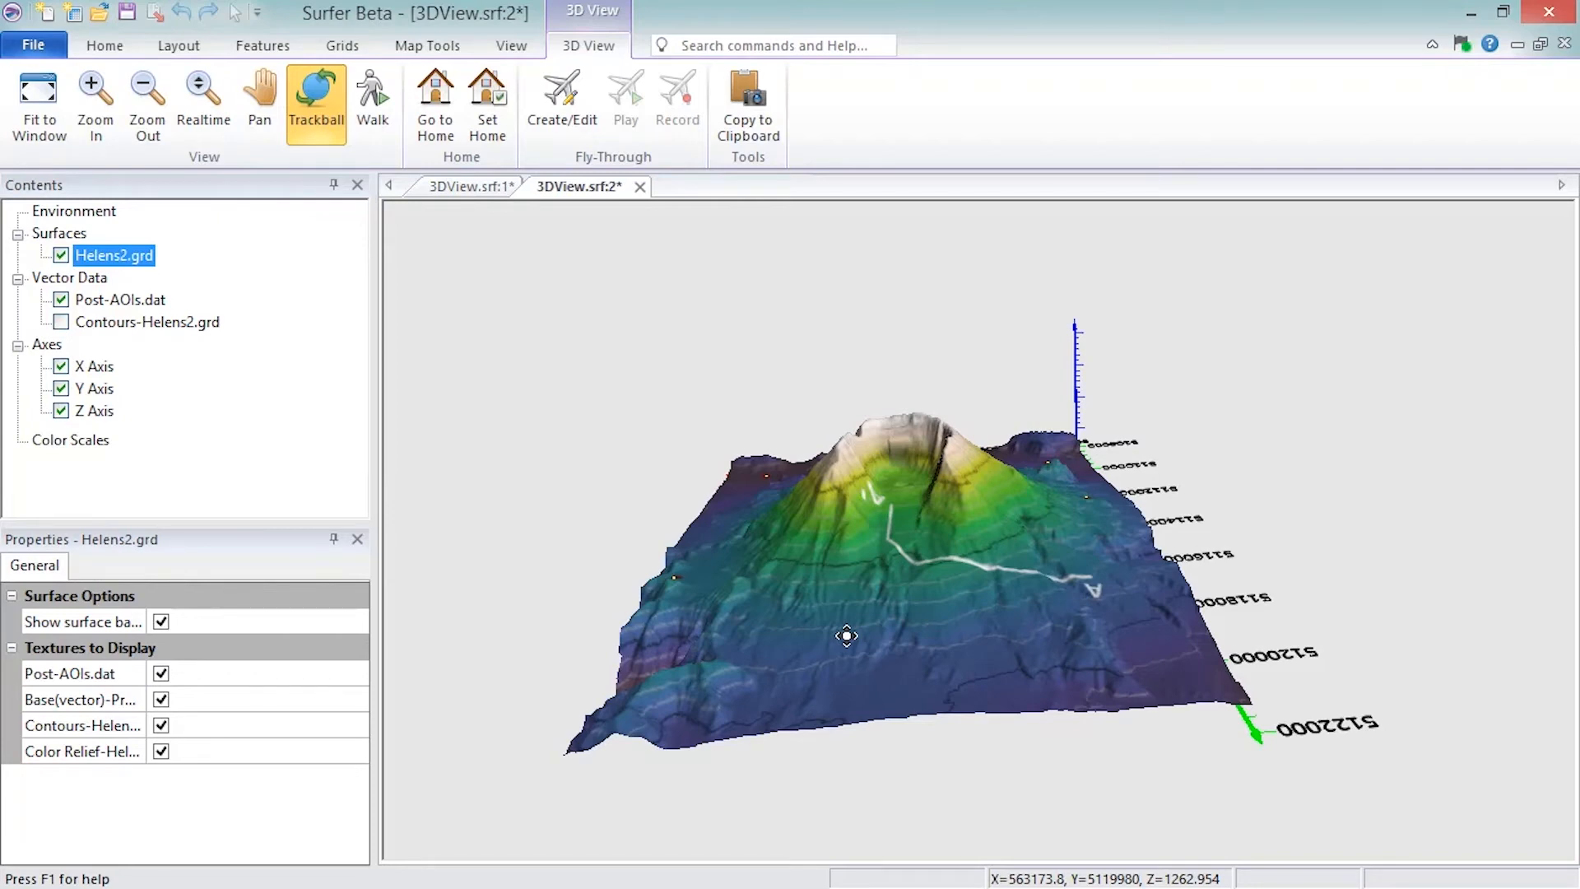
left_click(160, 752)
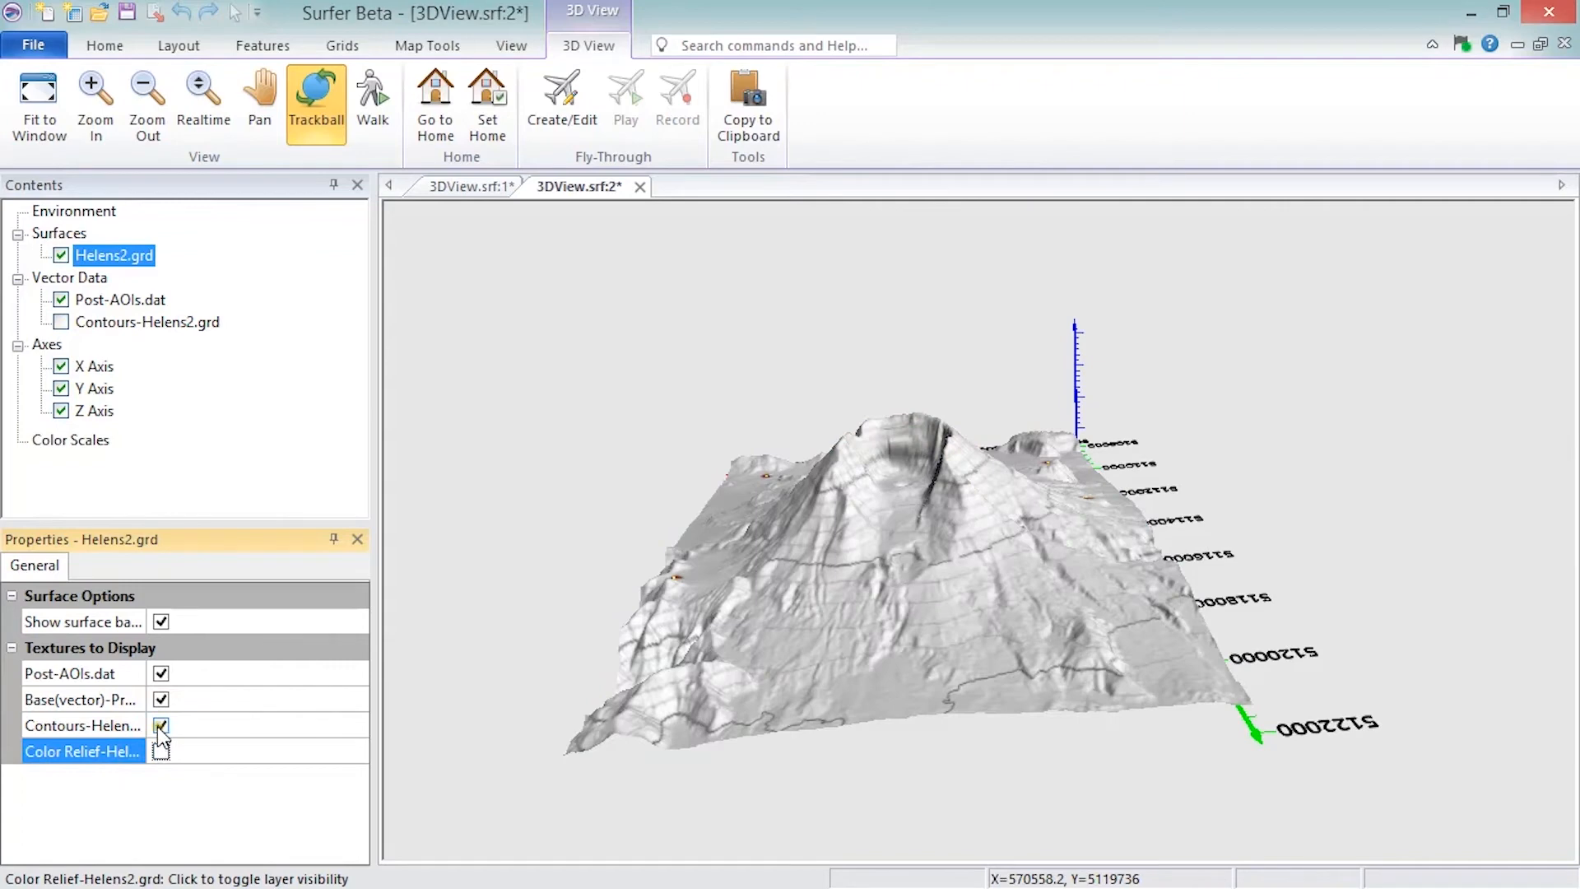
left_click(160, 726)
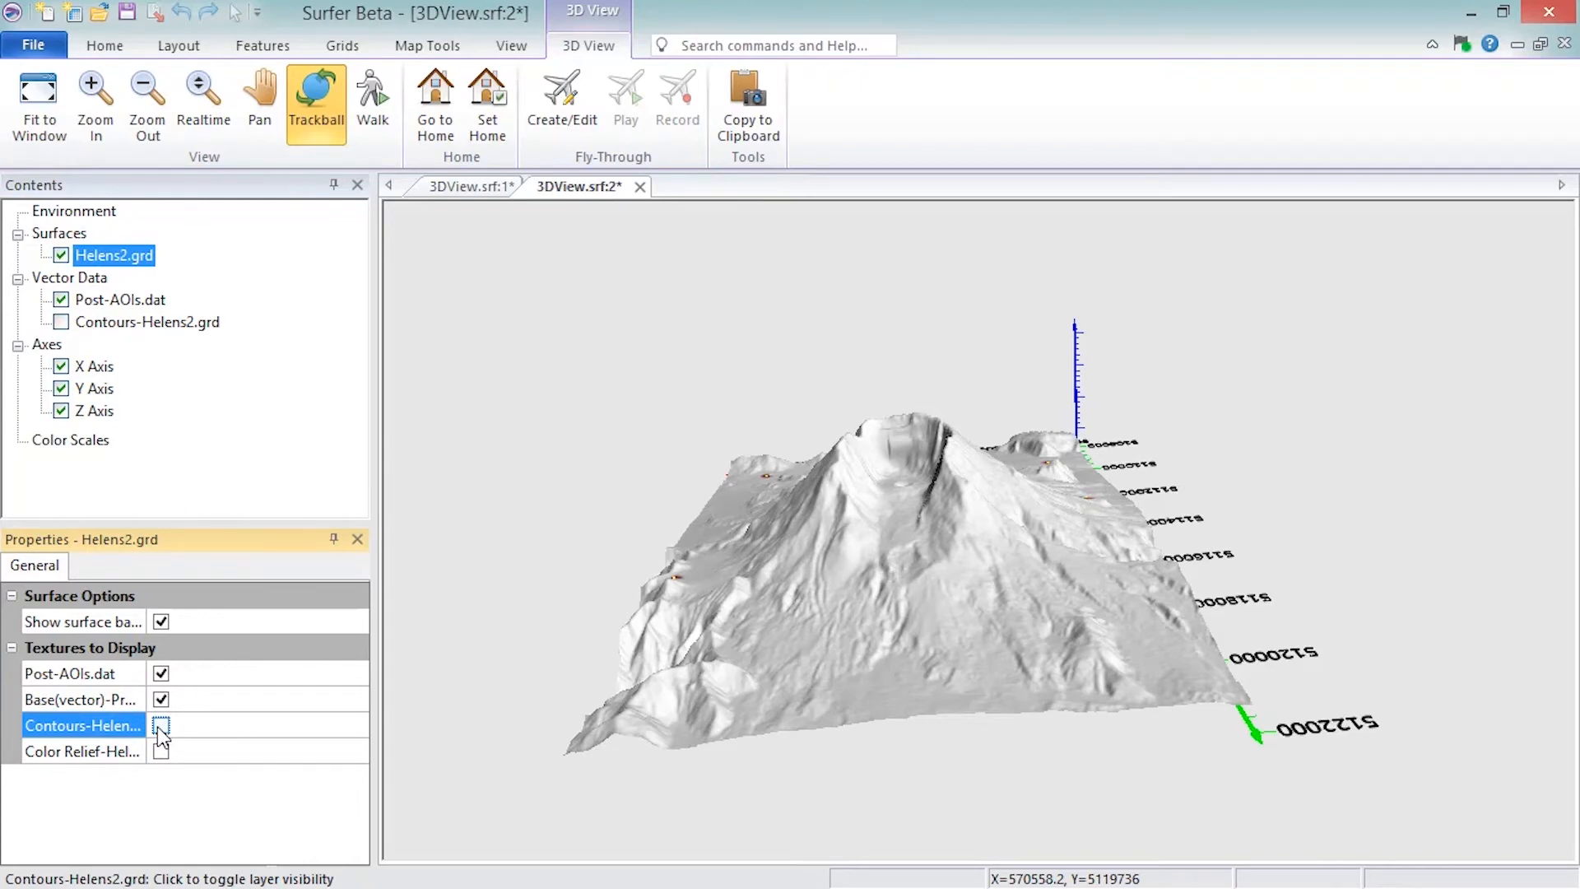
Step: Hide the surface background of Helens2.grd, turn its Color Relief texture back on, and rotate the terrain to inspect it
left_click(161, 623)
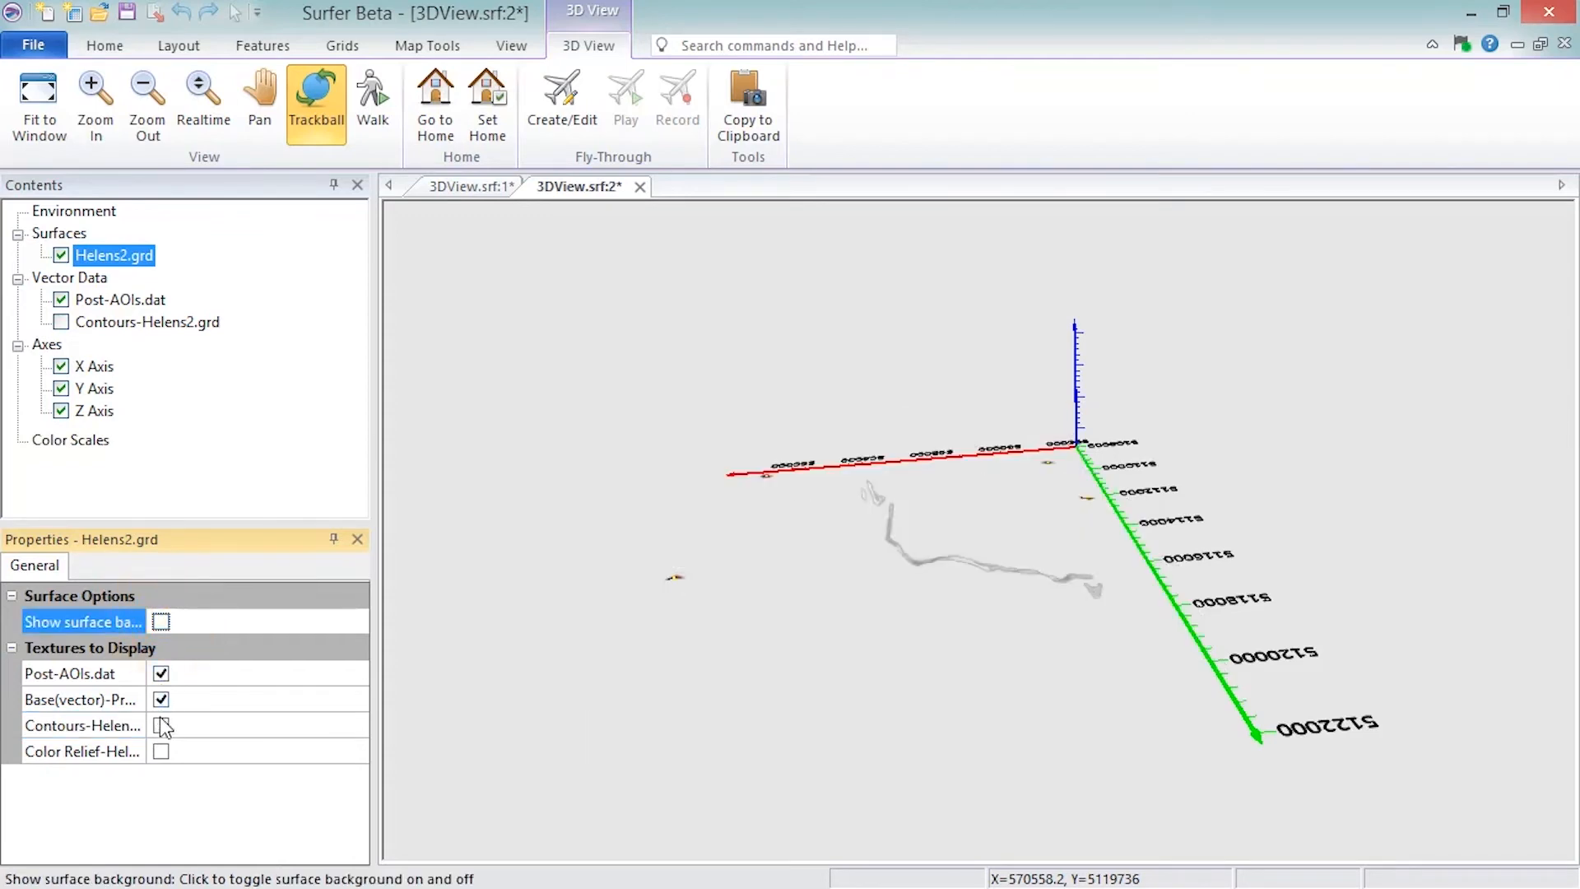
left_click(161, 751)
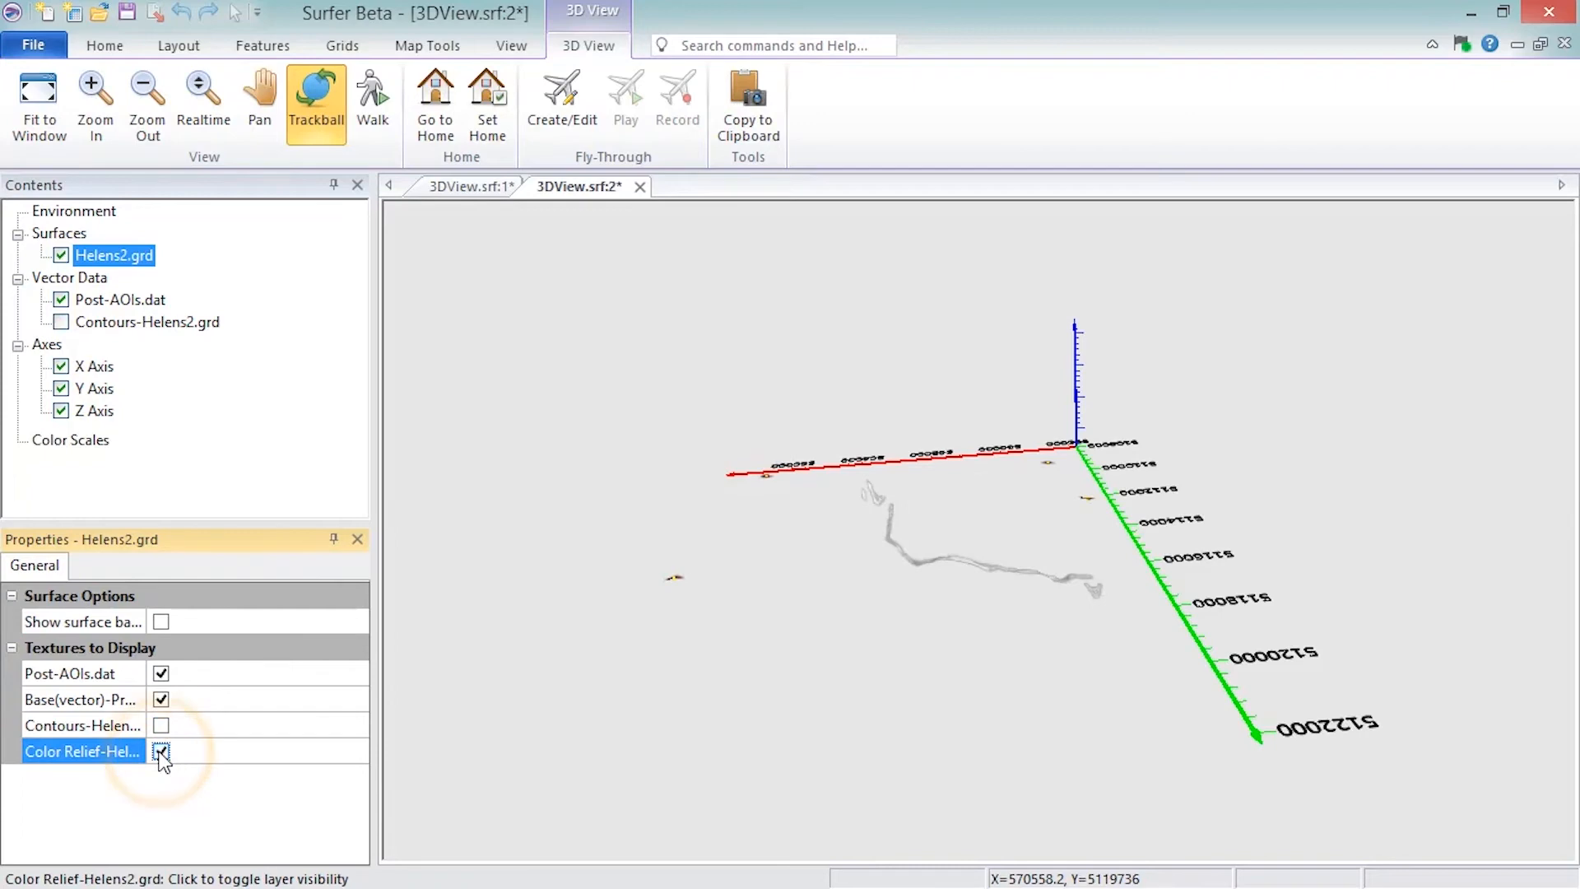
left_click_drag(1281, 716, 690, 765)
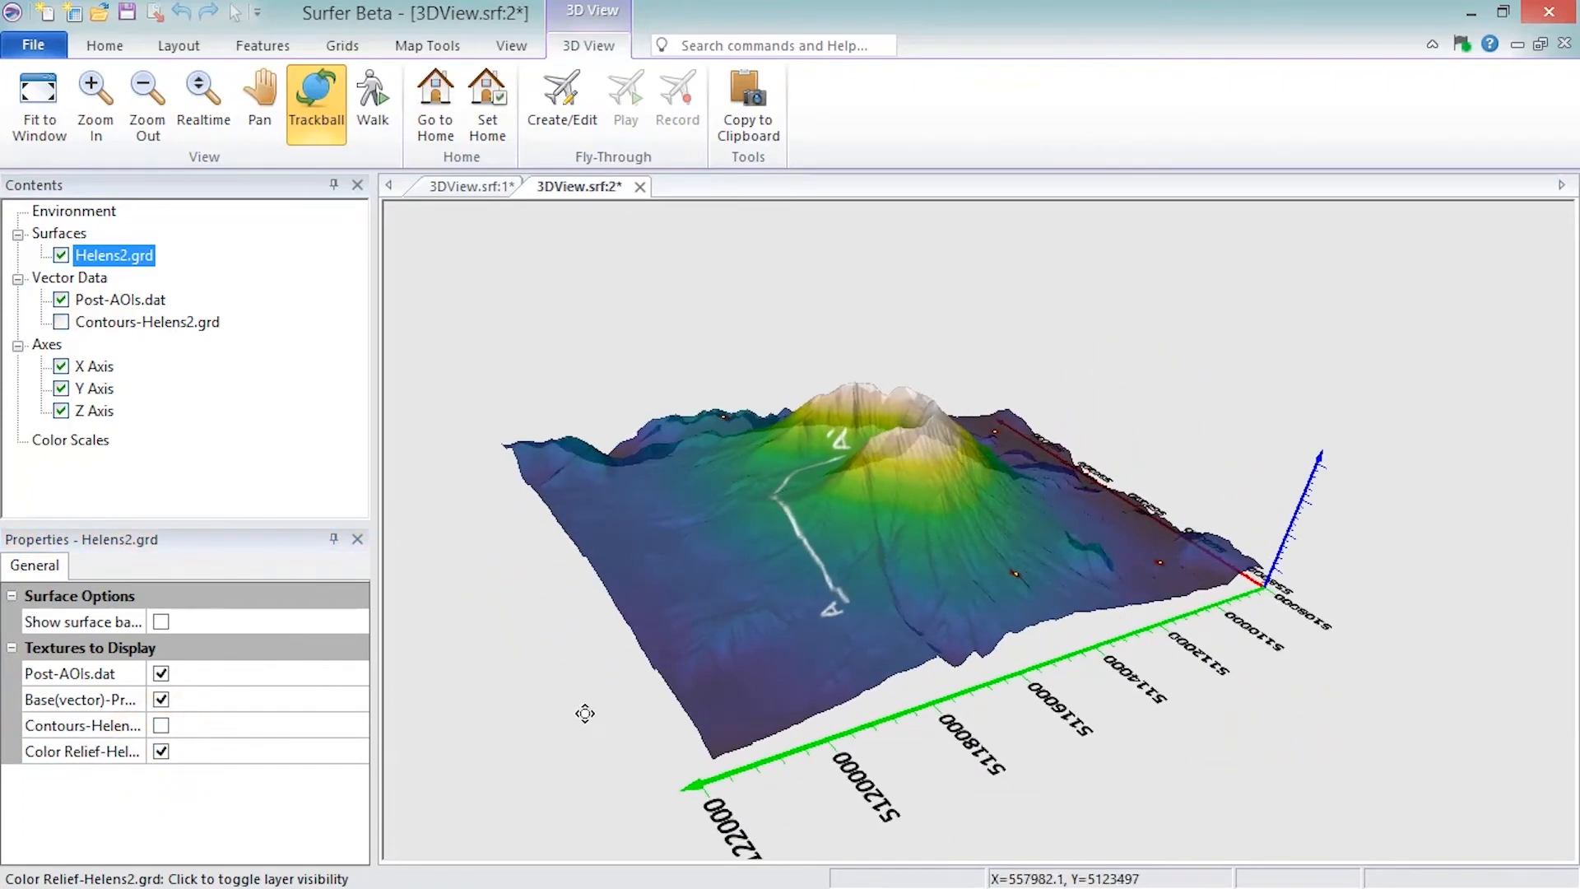
Step: Return to the home view, then turn off the Post-AOIs.dat texture and show the surface background of Helens2.grd again
left_click(443, 123)
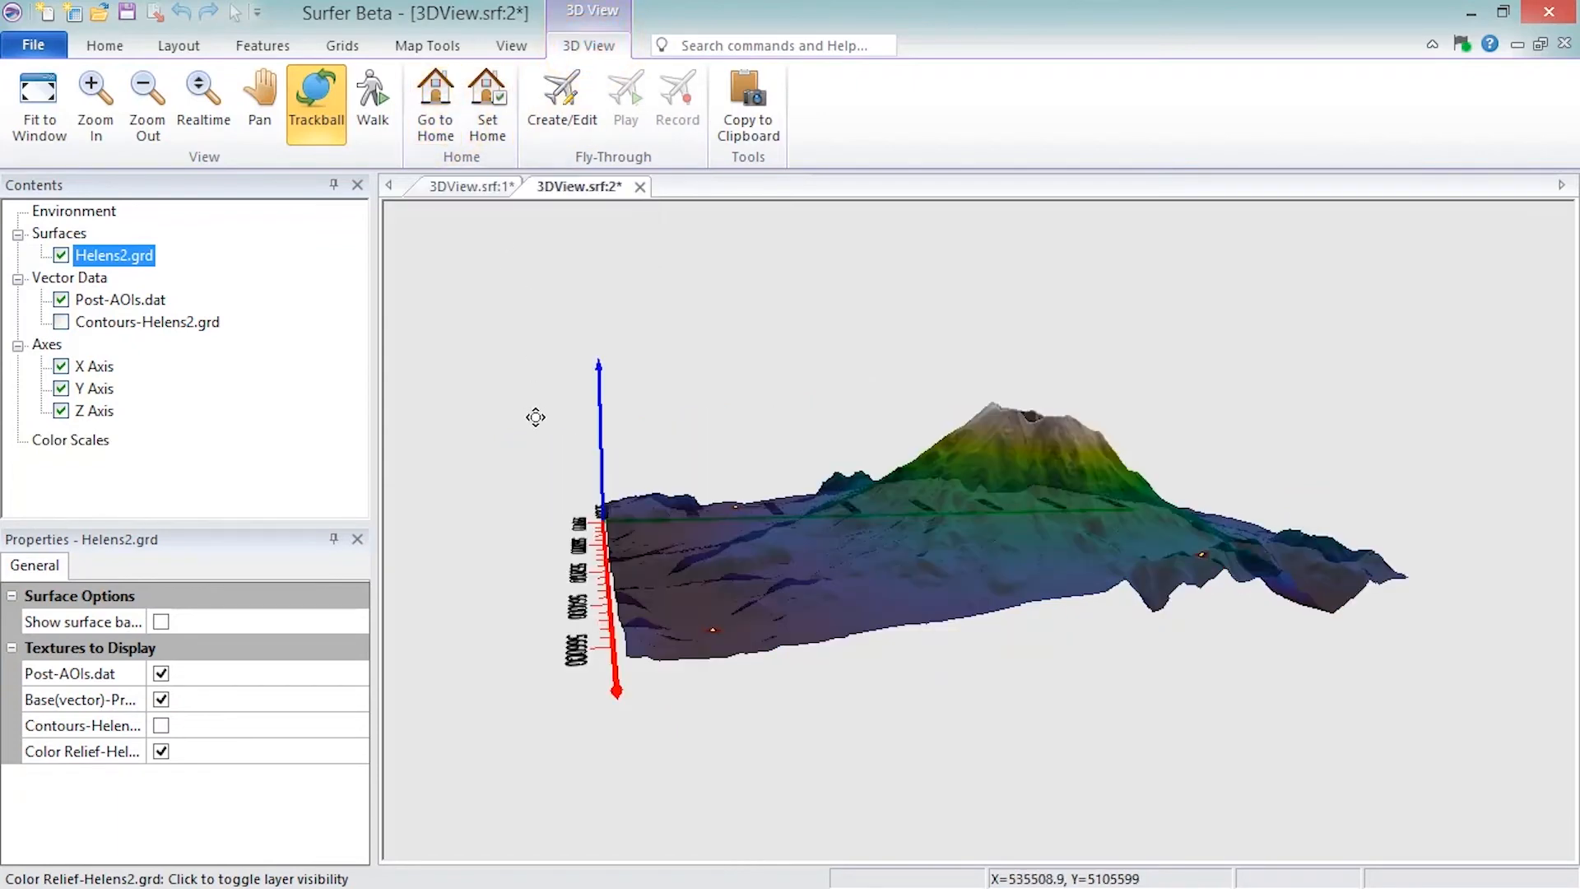
left_click(161, 673)
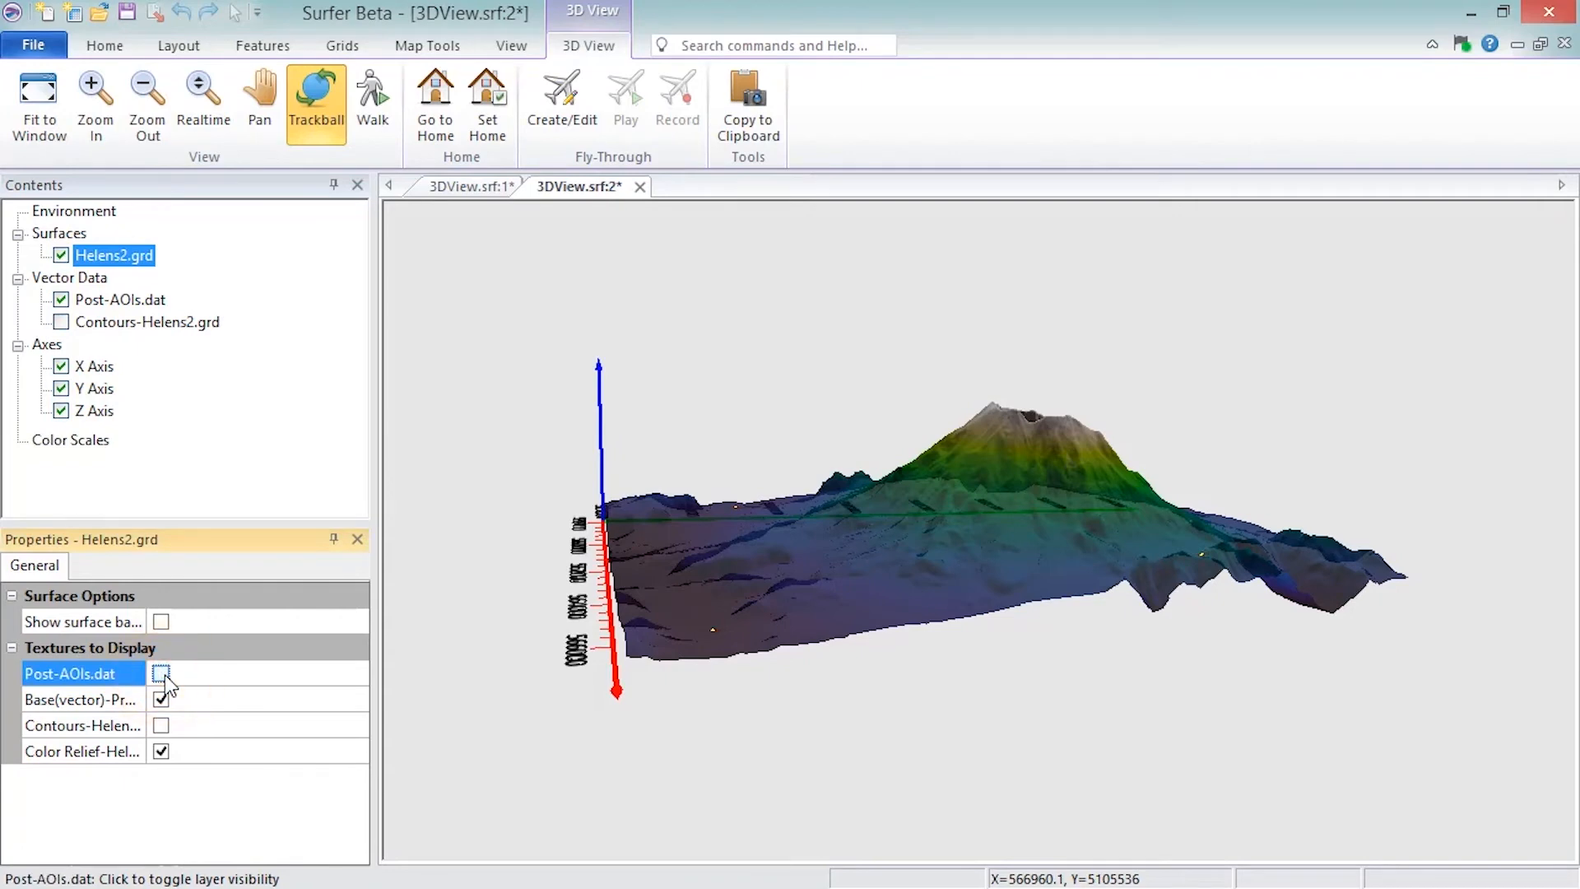
left_click(160, 622)
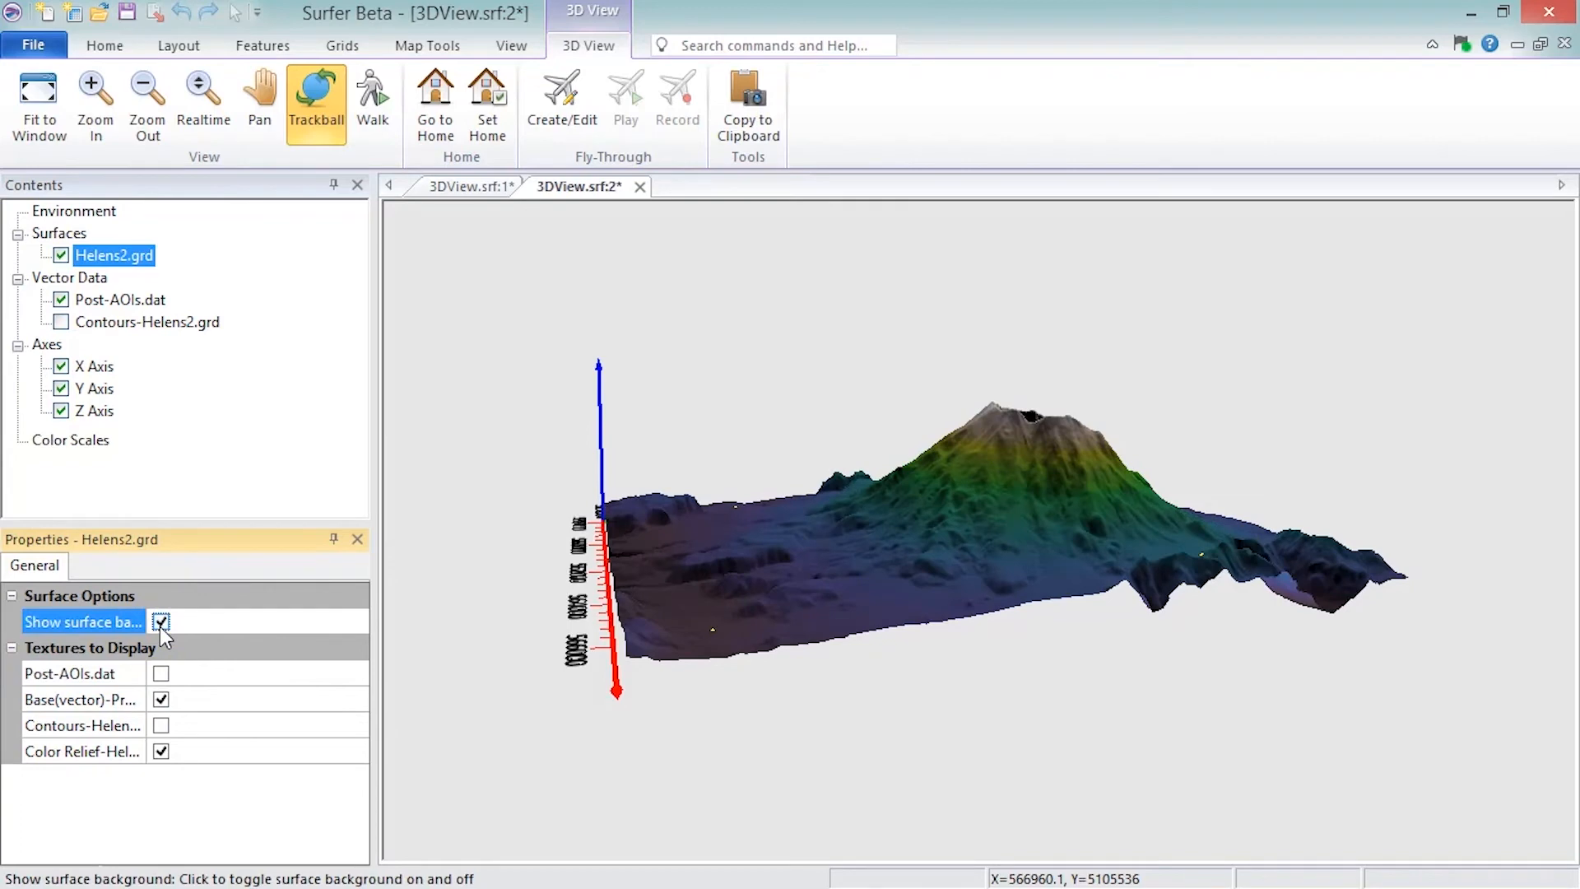
Step: Set the Post-AOIs.dat vector points to the Cube symbol with a size of 0.2
left_click(81, 280)
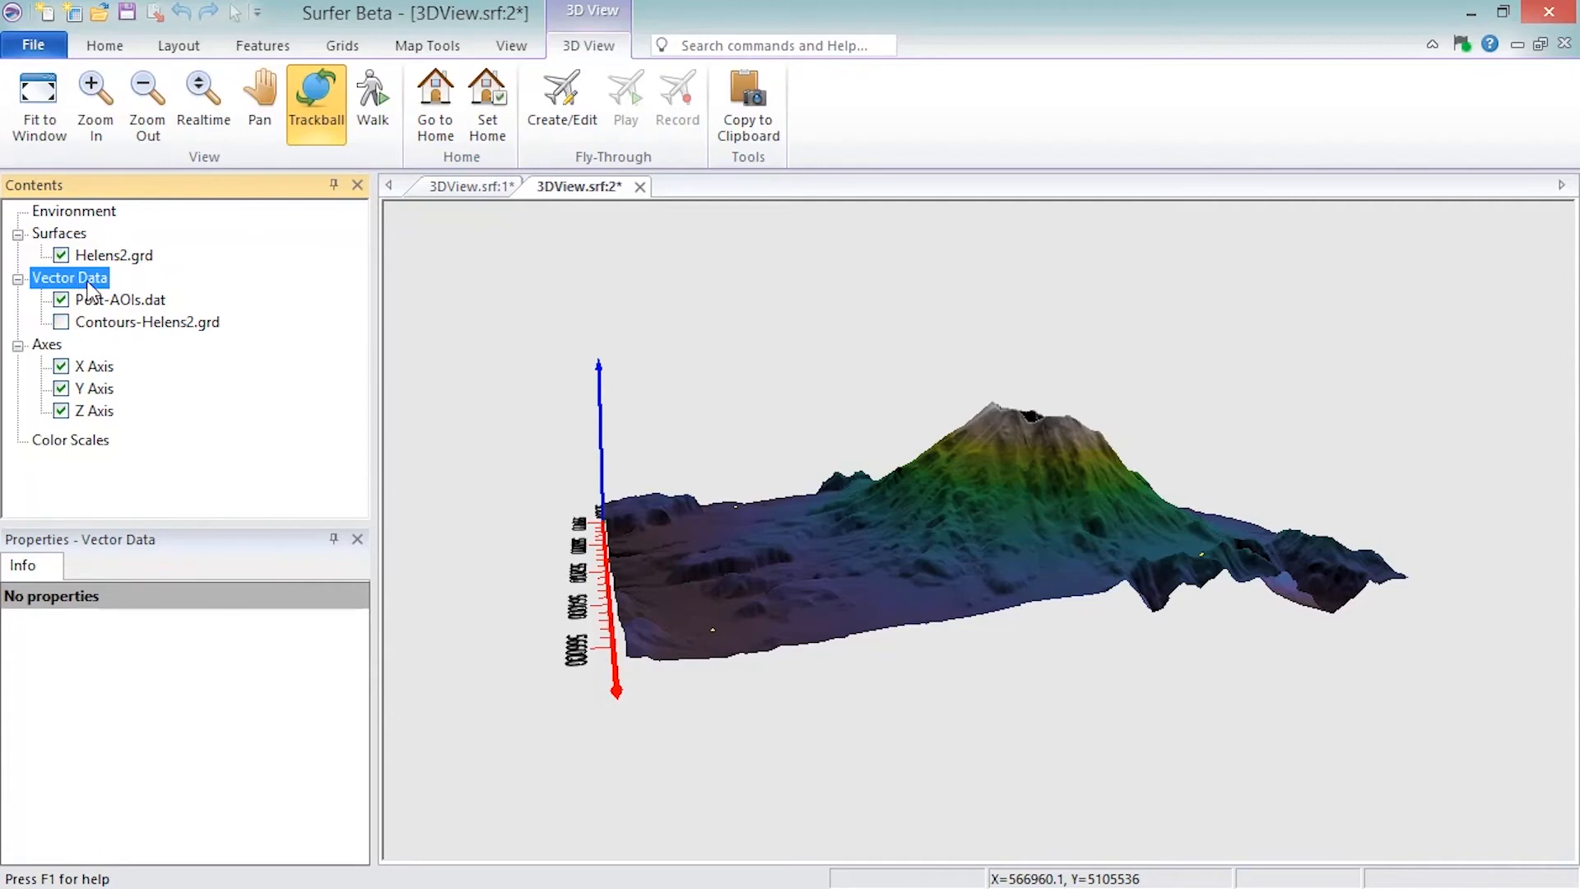
left_click(152, 303)
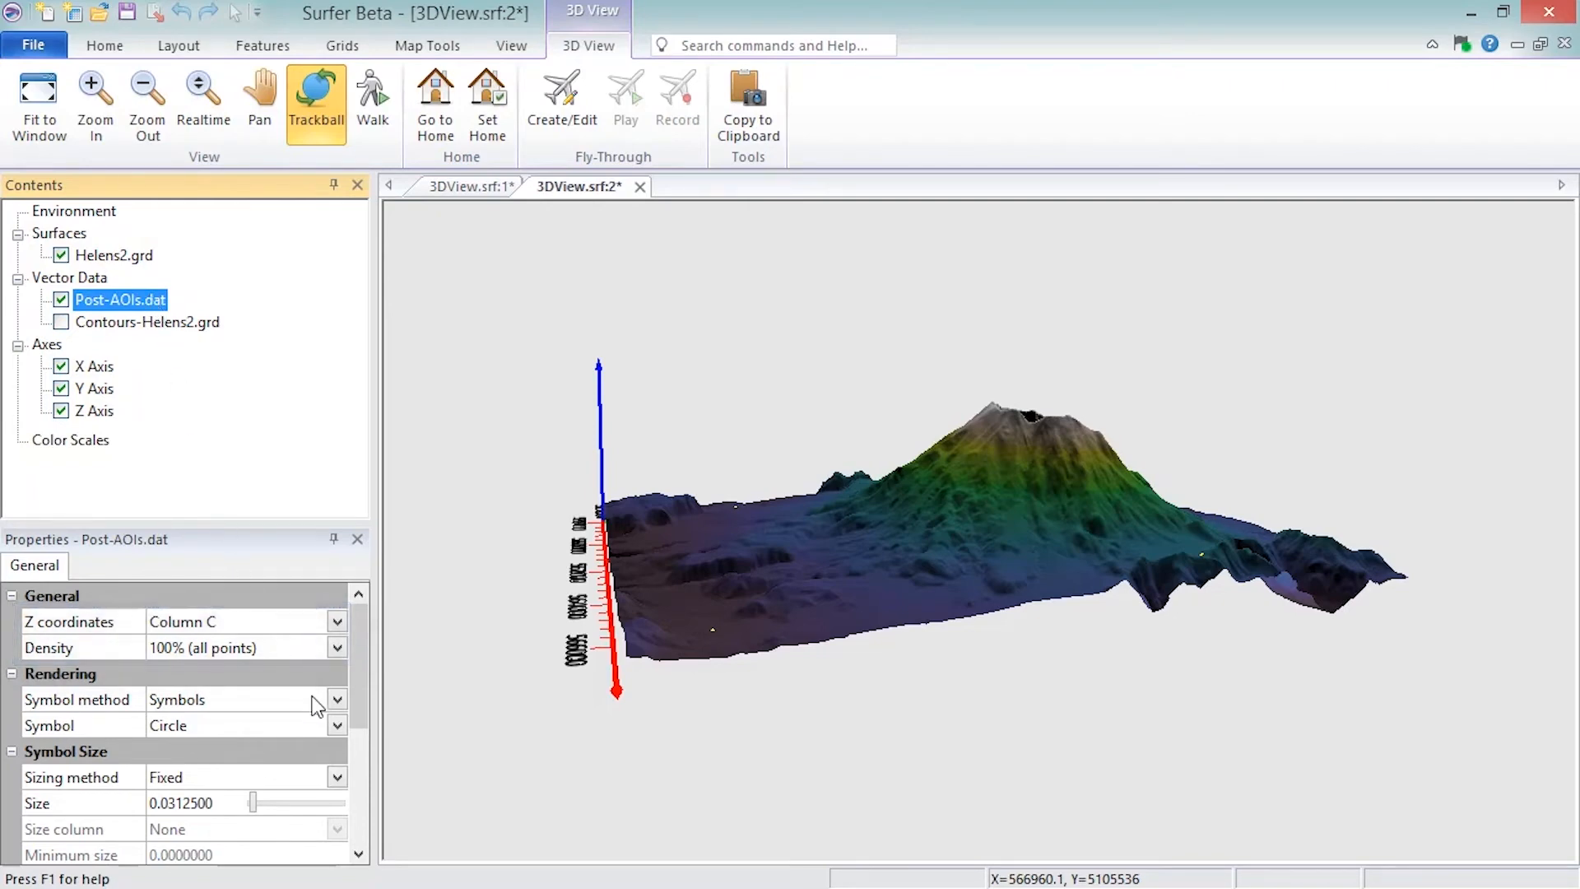
left_click(337, 725)
left_click(329, 790)
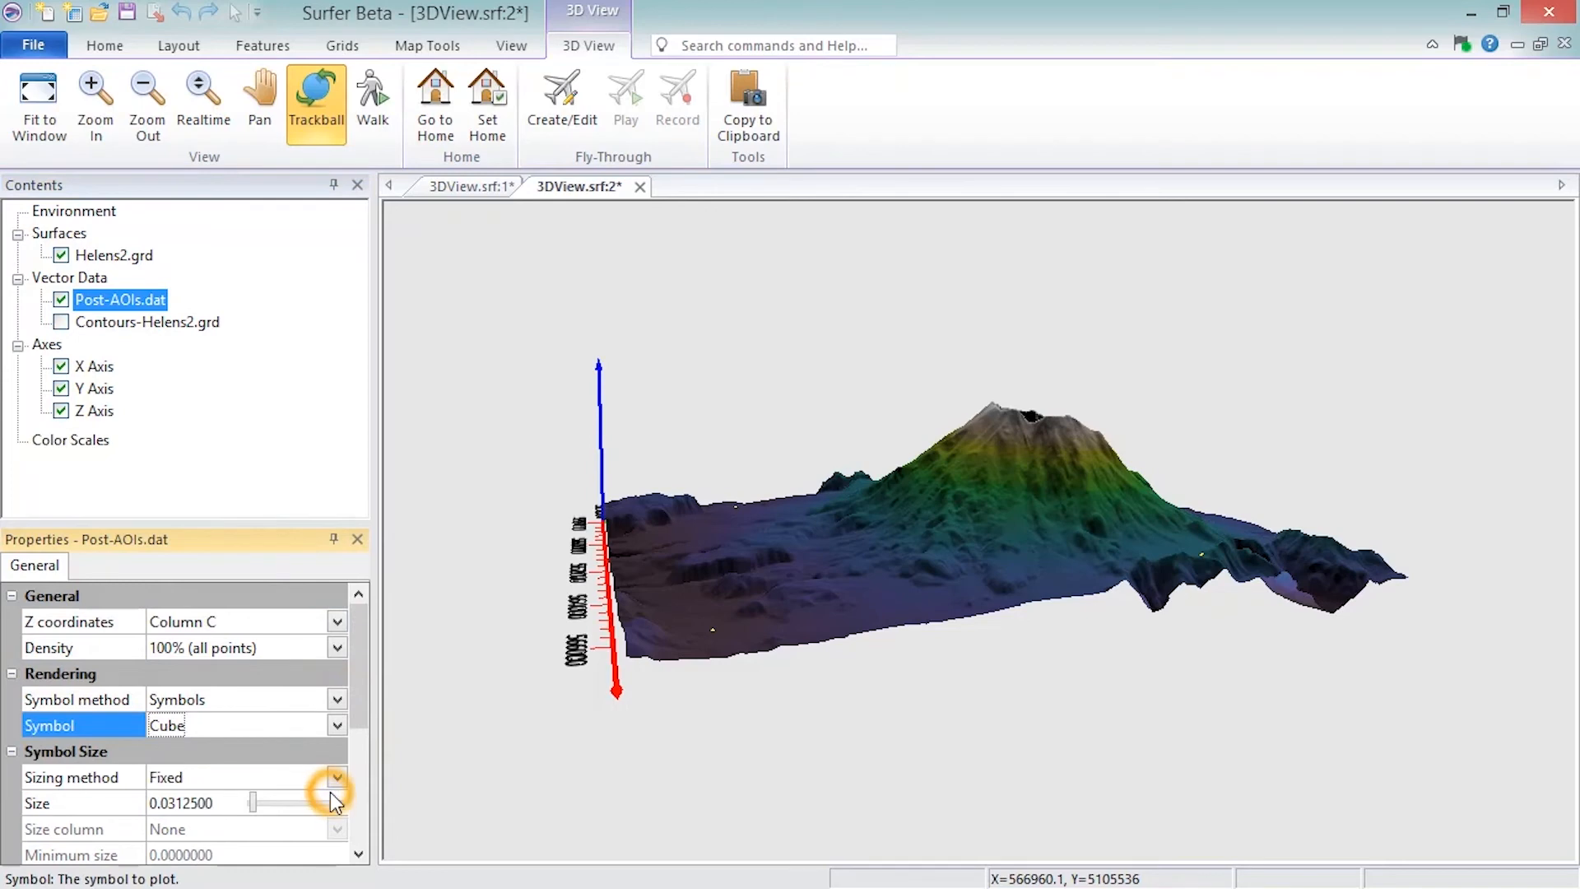
left_click(176, 803)
Step: Set the symbol color method of the Post-AOIs.dat points to Same as plot
scroll(349, 738, "down", 4)
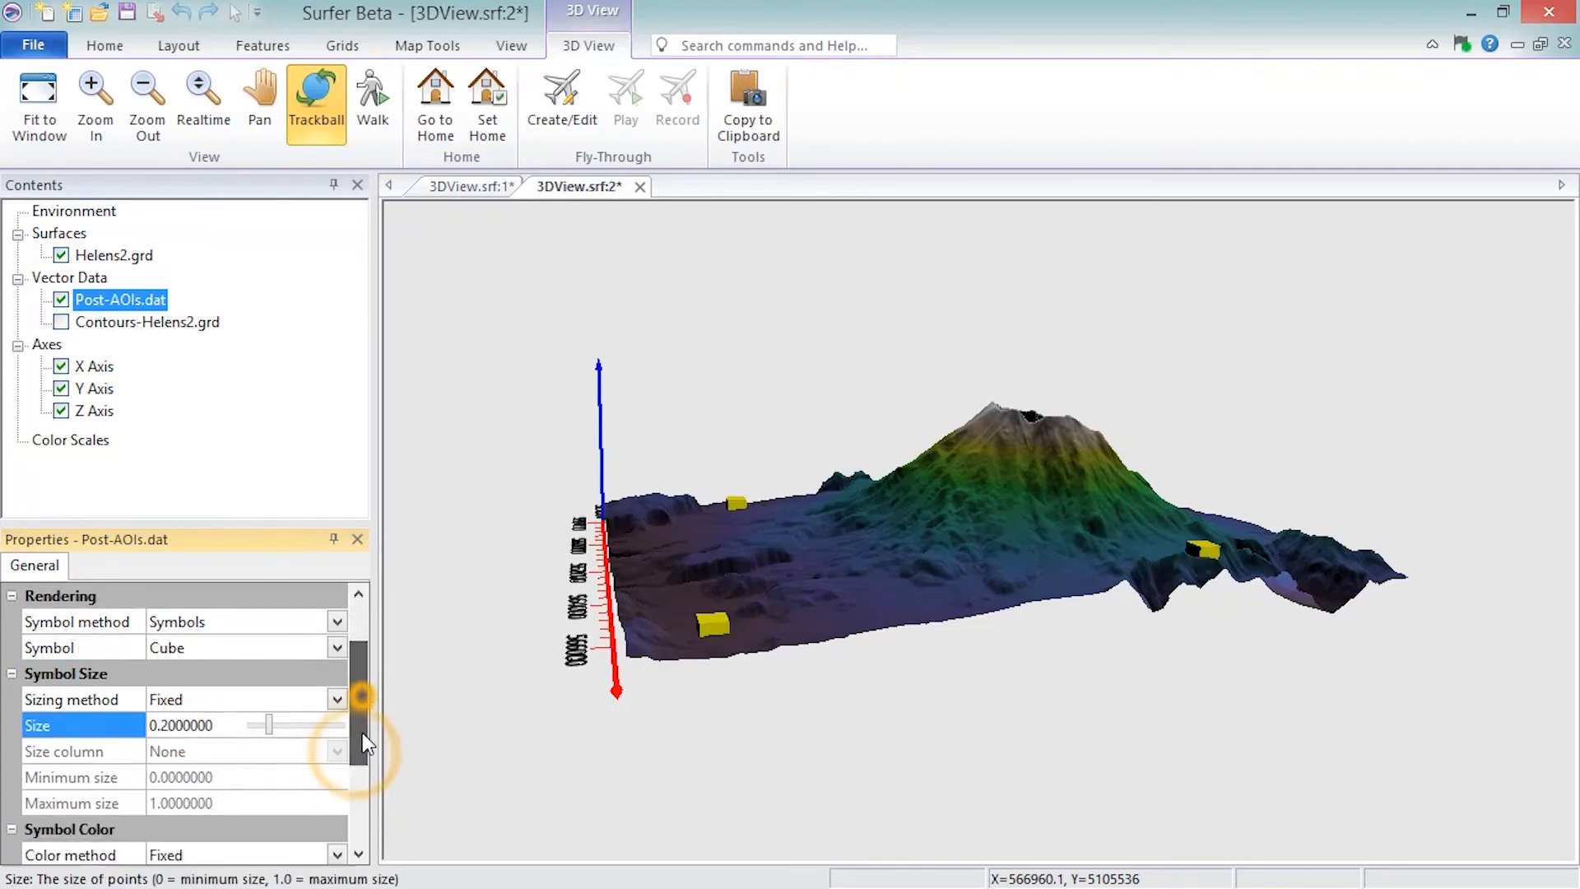
left_click(337, 673)
left_click(307, 694)
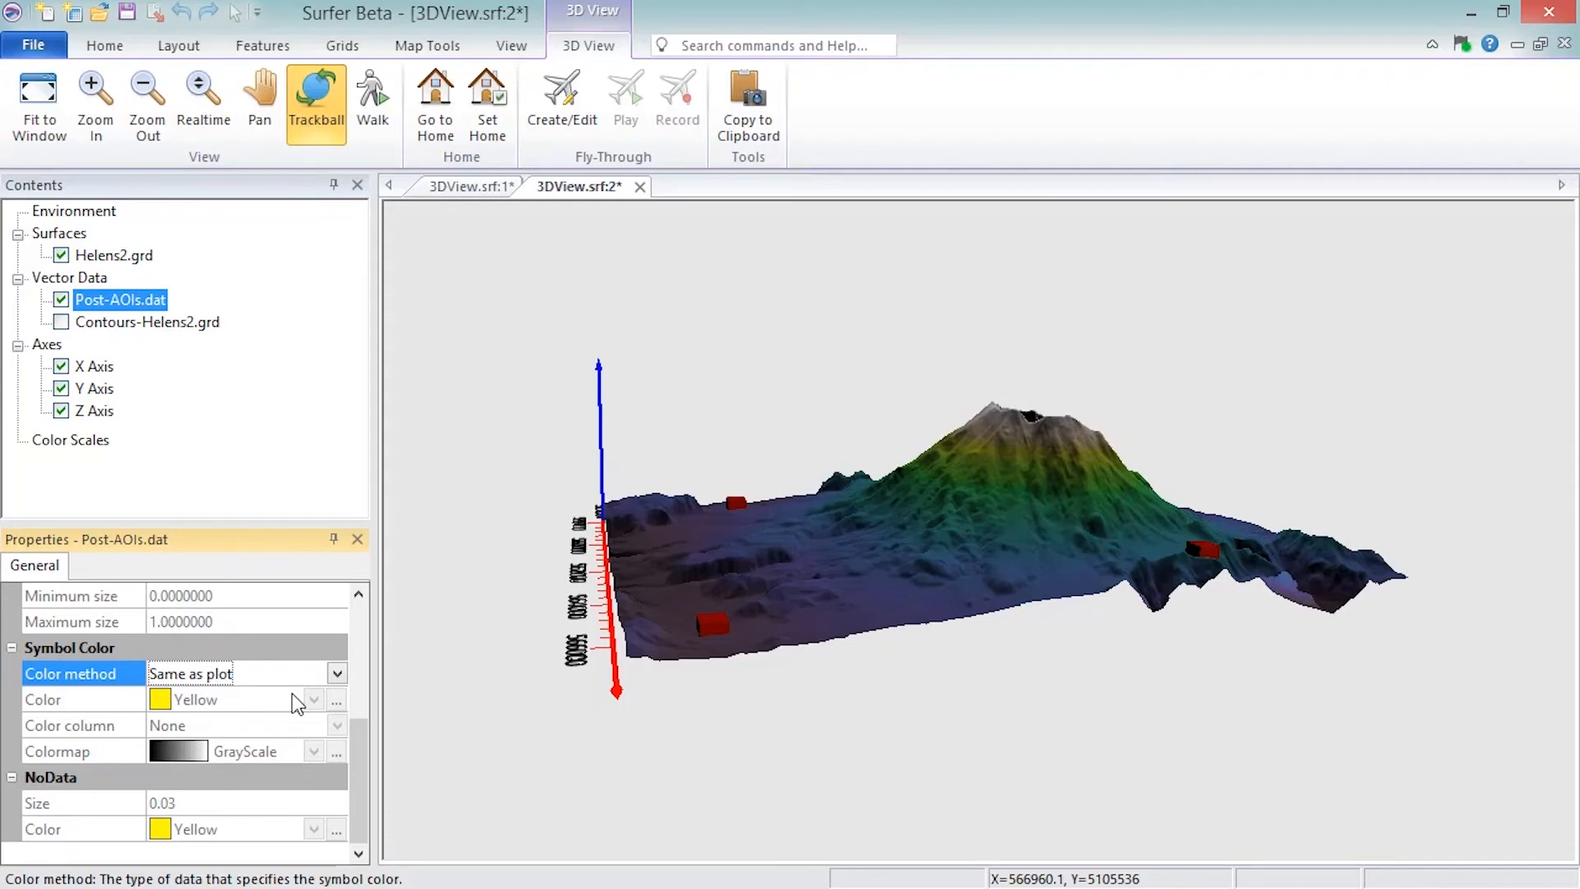
Step: Review the X Axis settings for arrows and title, ticks and grid lines, labels, and scaling
left_click(97, 372)
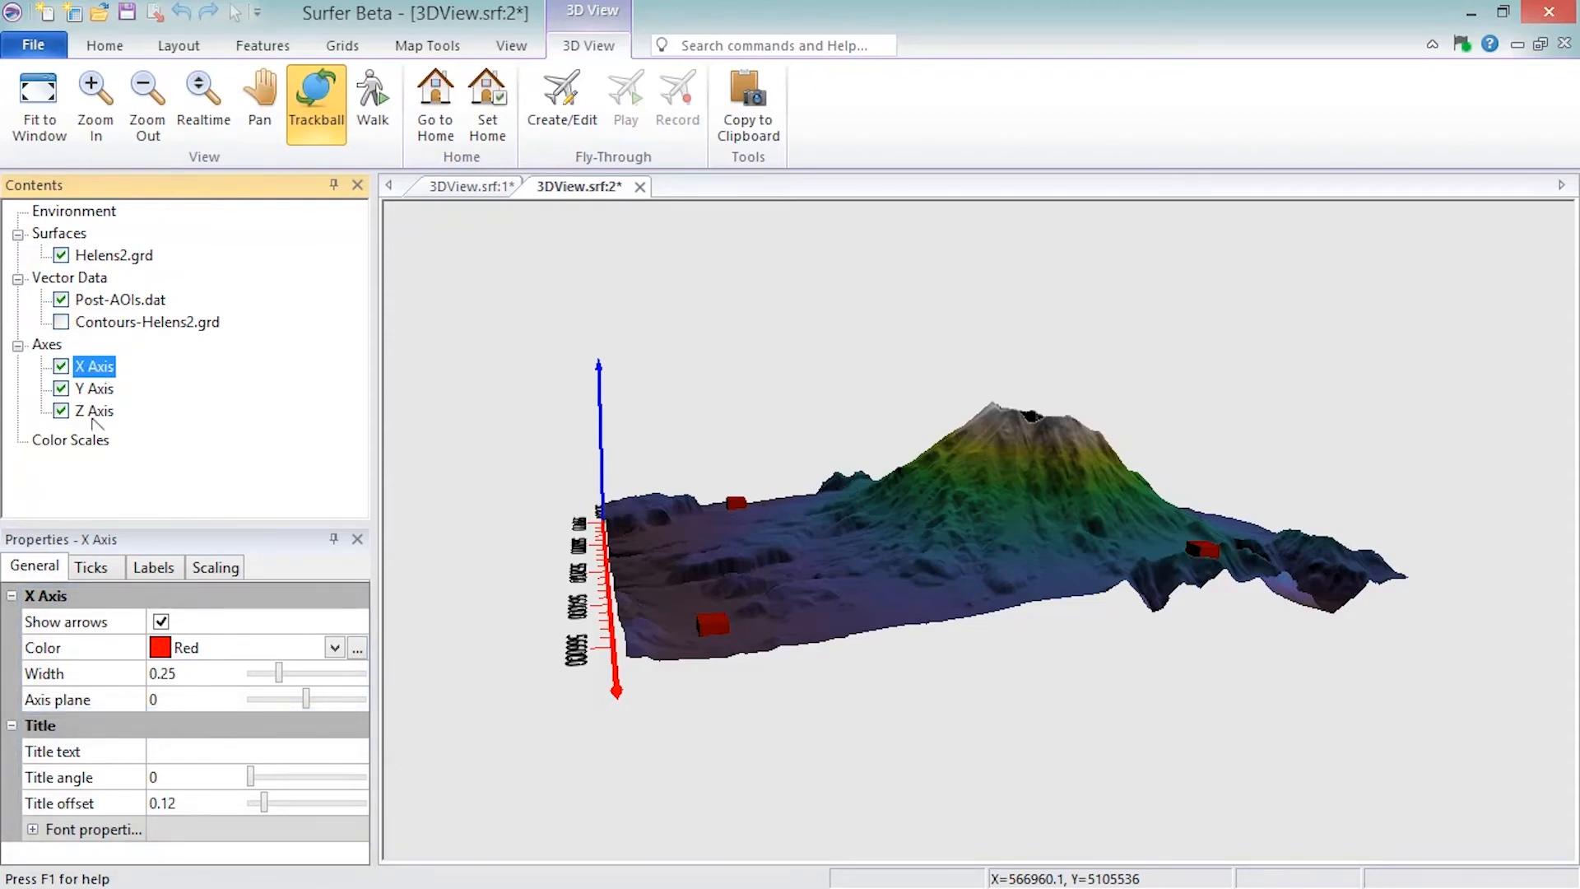
left_click(105, 569)
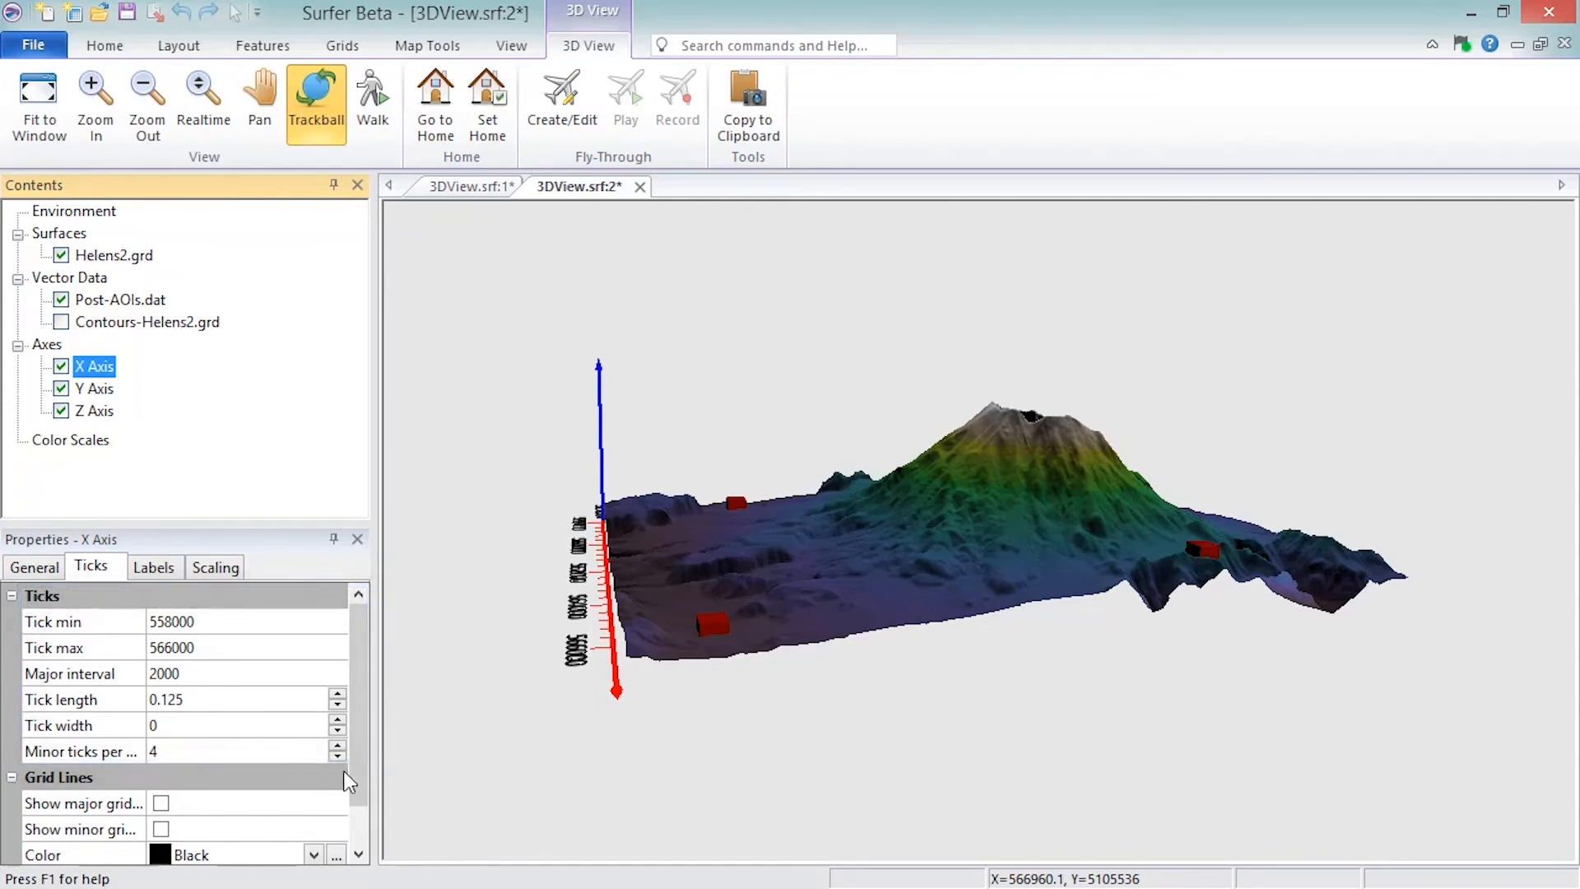
scroll(369, 798, "down", 2)
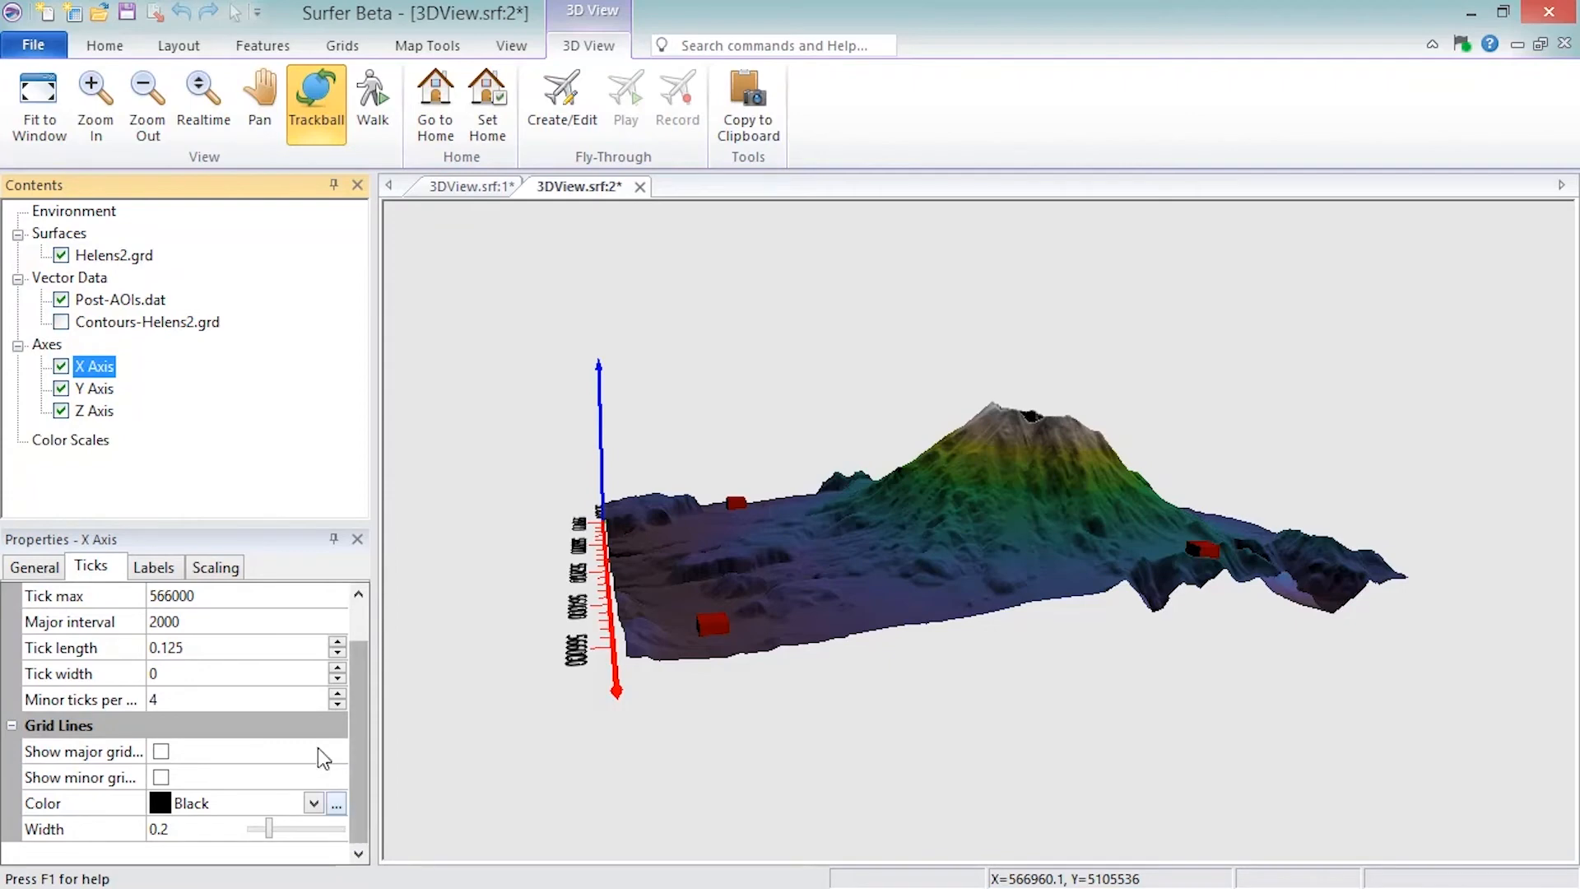
left_click(155, 567)
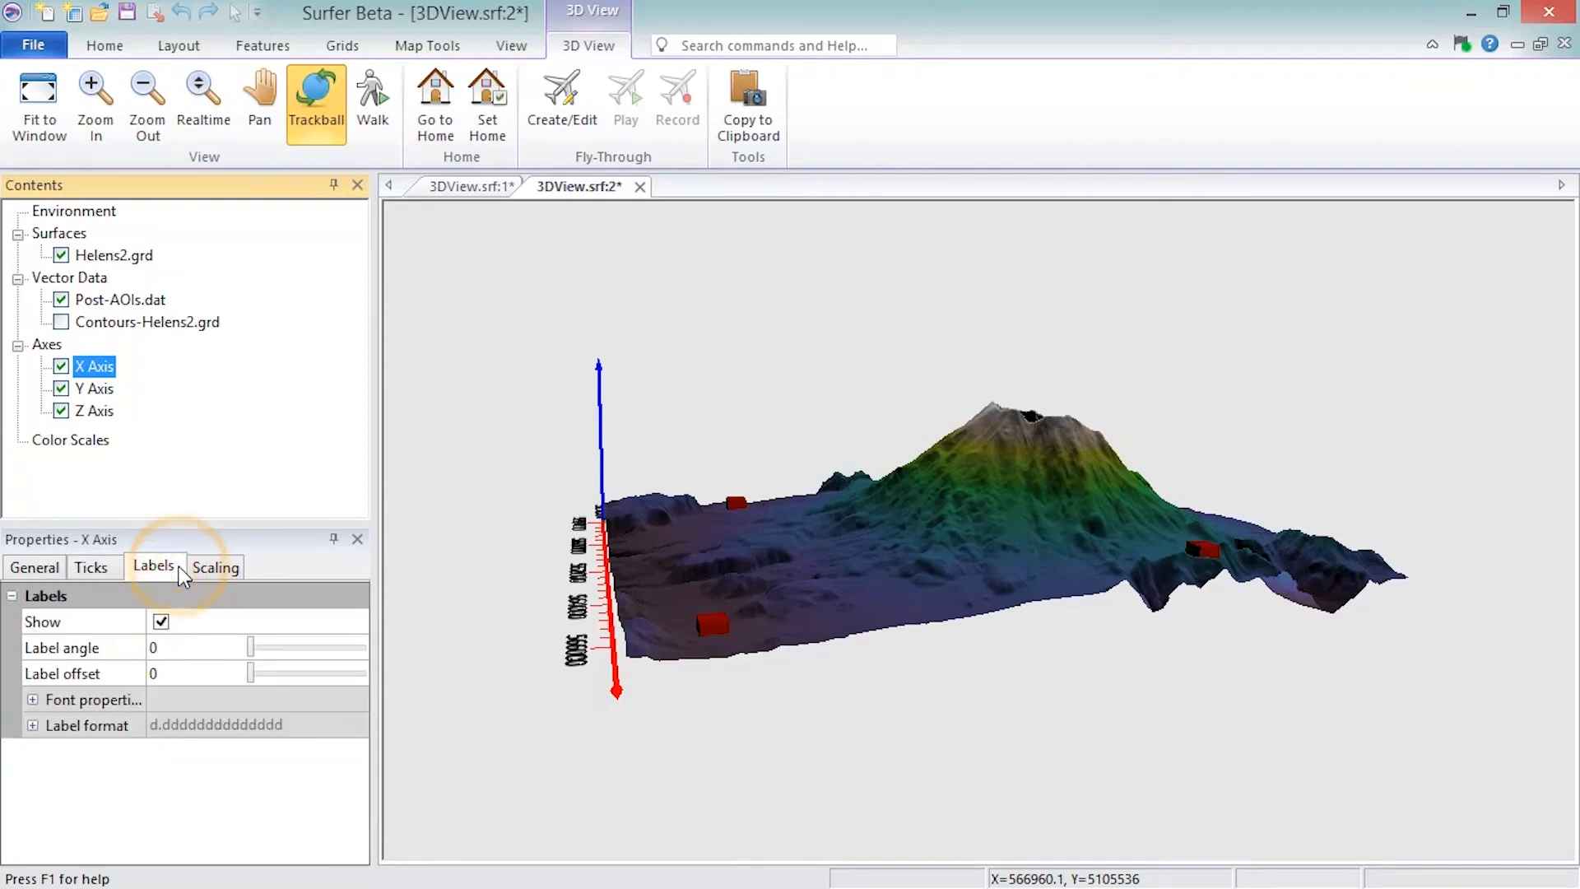
left_click(236, 566)
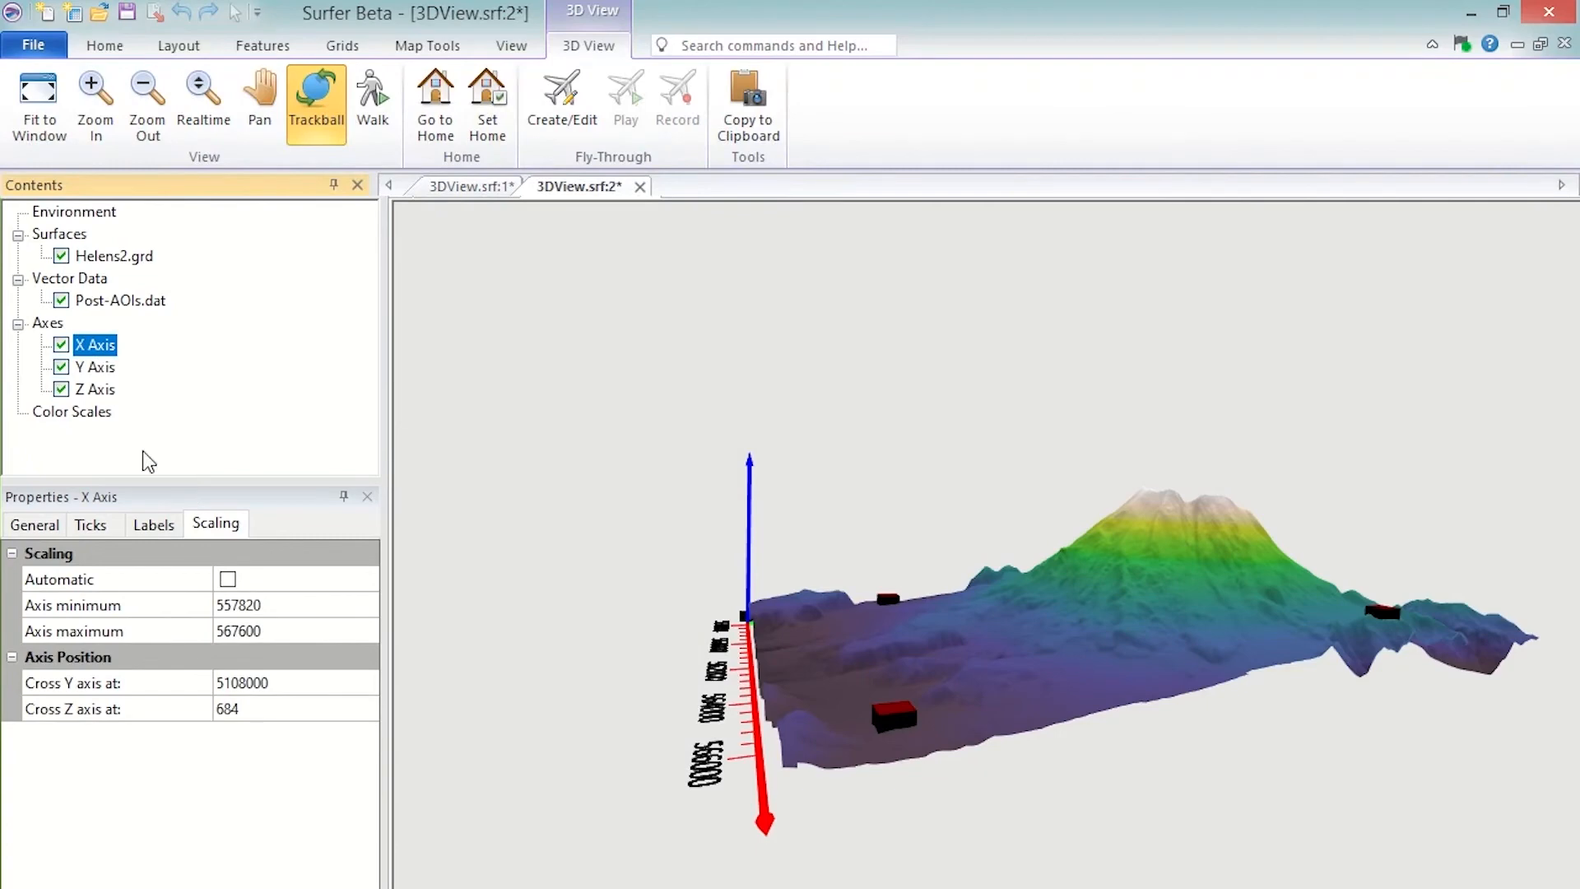
Step: Add color scales for both the Color Relief-Helens2.grd and Post-AOIs.dat layers
left_click(92, 413)
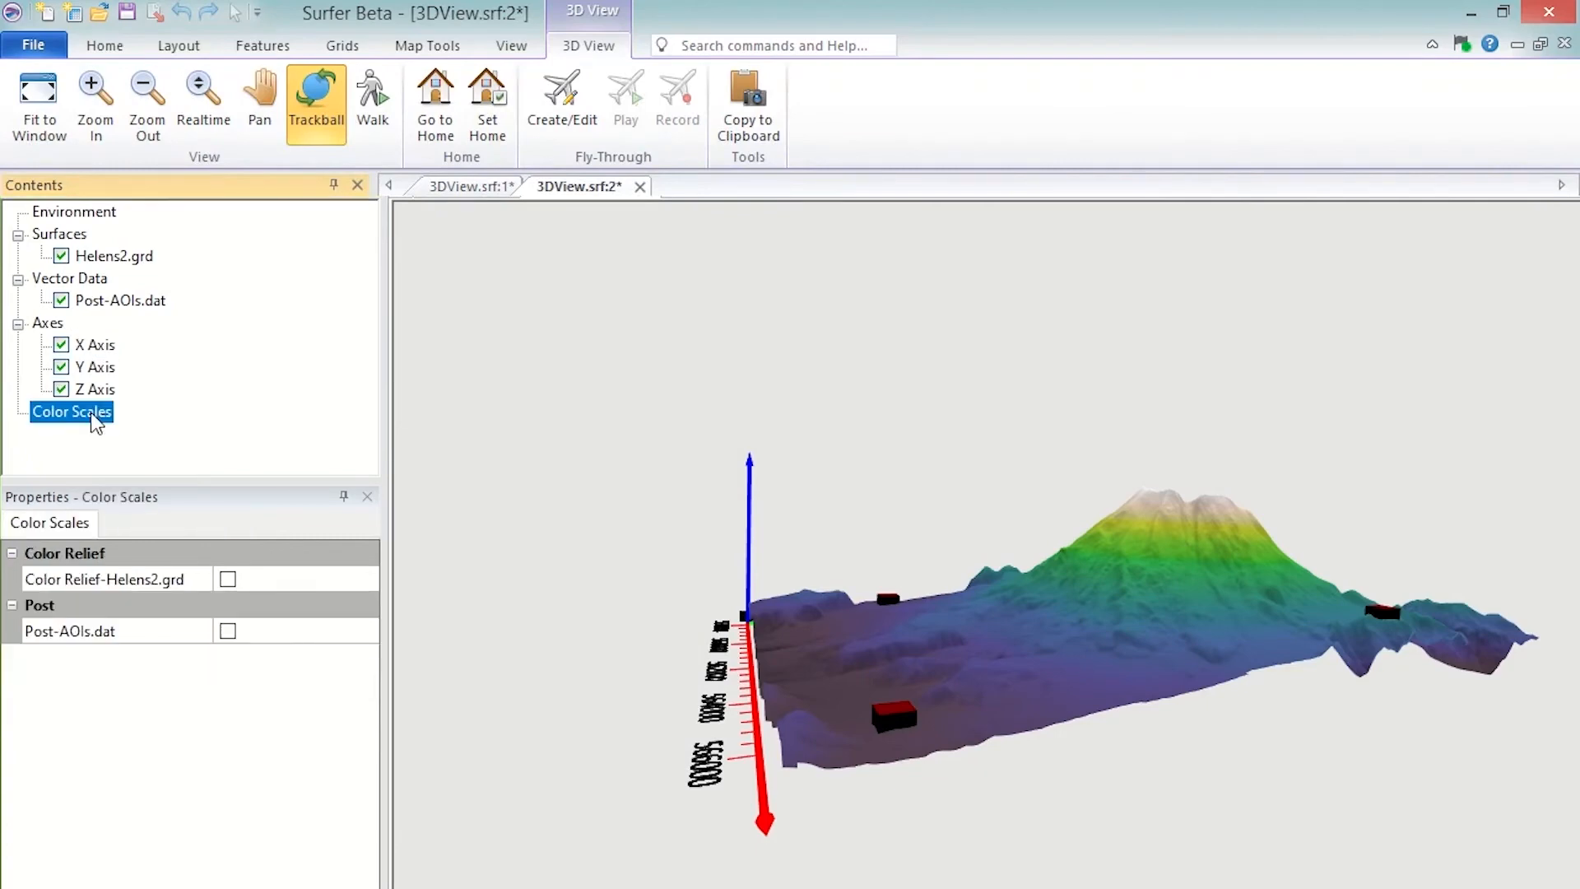
left_click(228, 580)
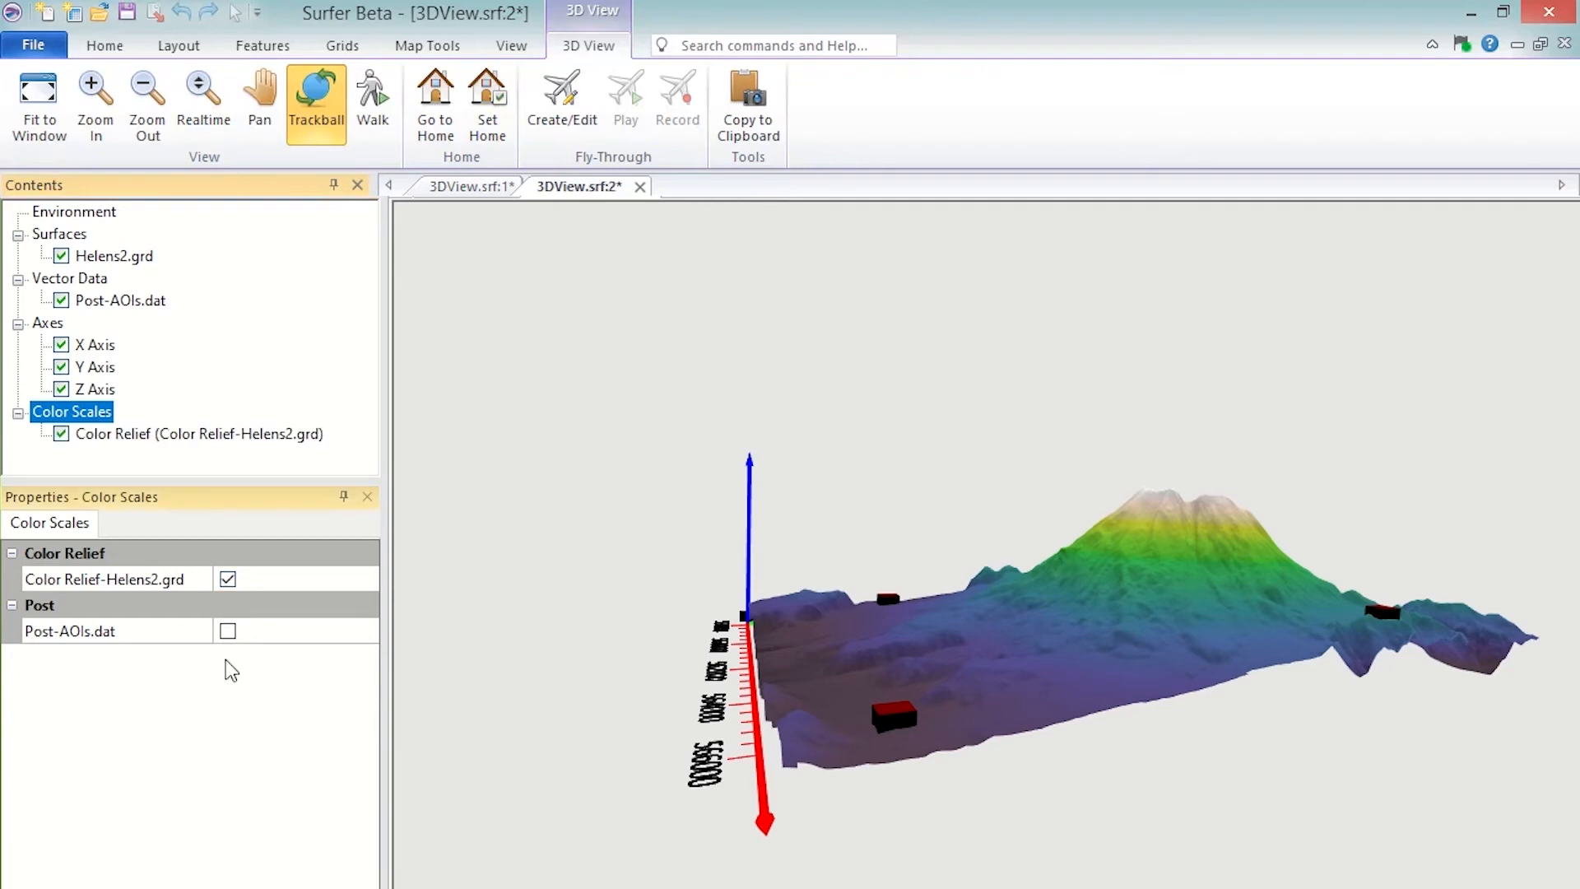
left_click(228, 631)
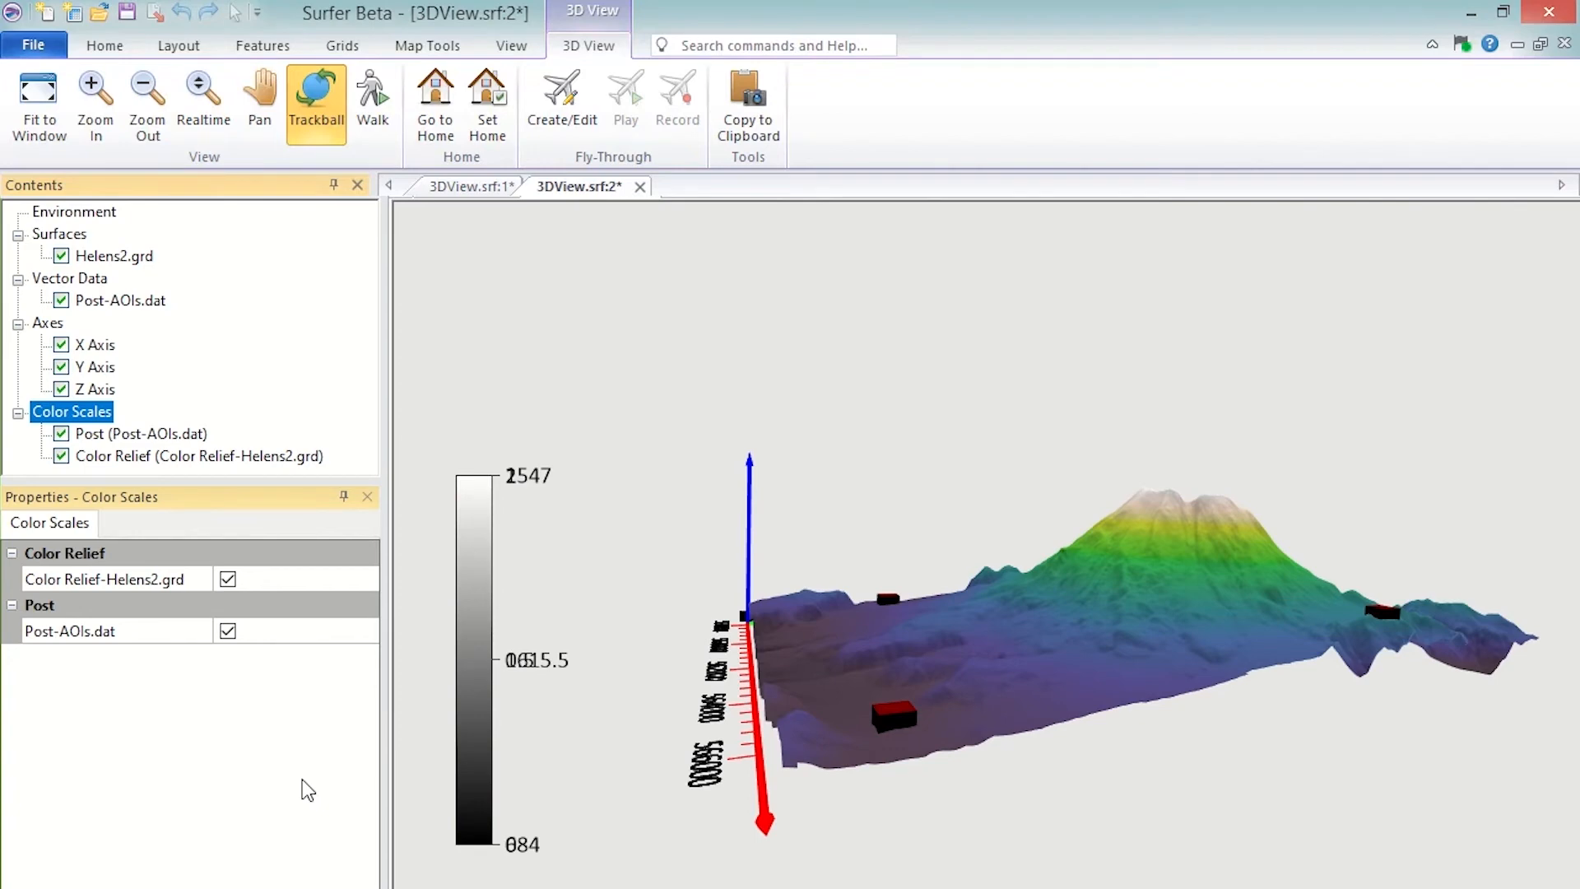
Step: Set the orientation of both the Post and the Color Relief color scales to Horizontal
left_click(165, 436)
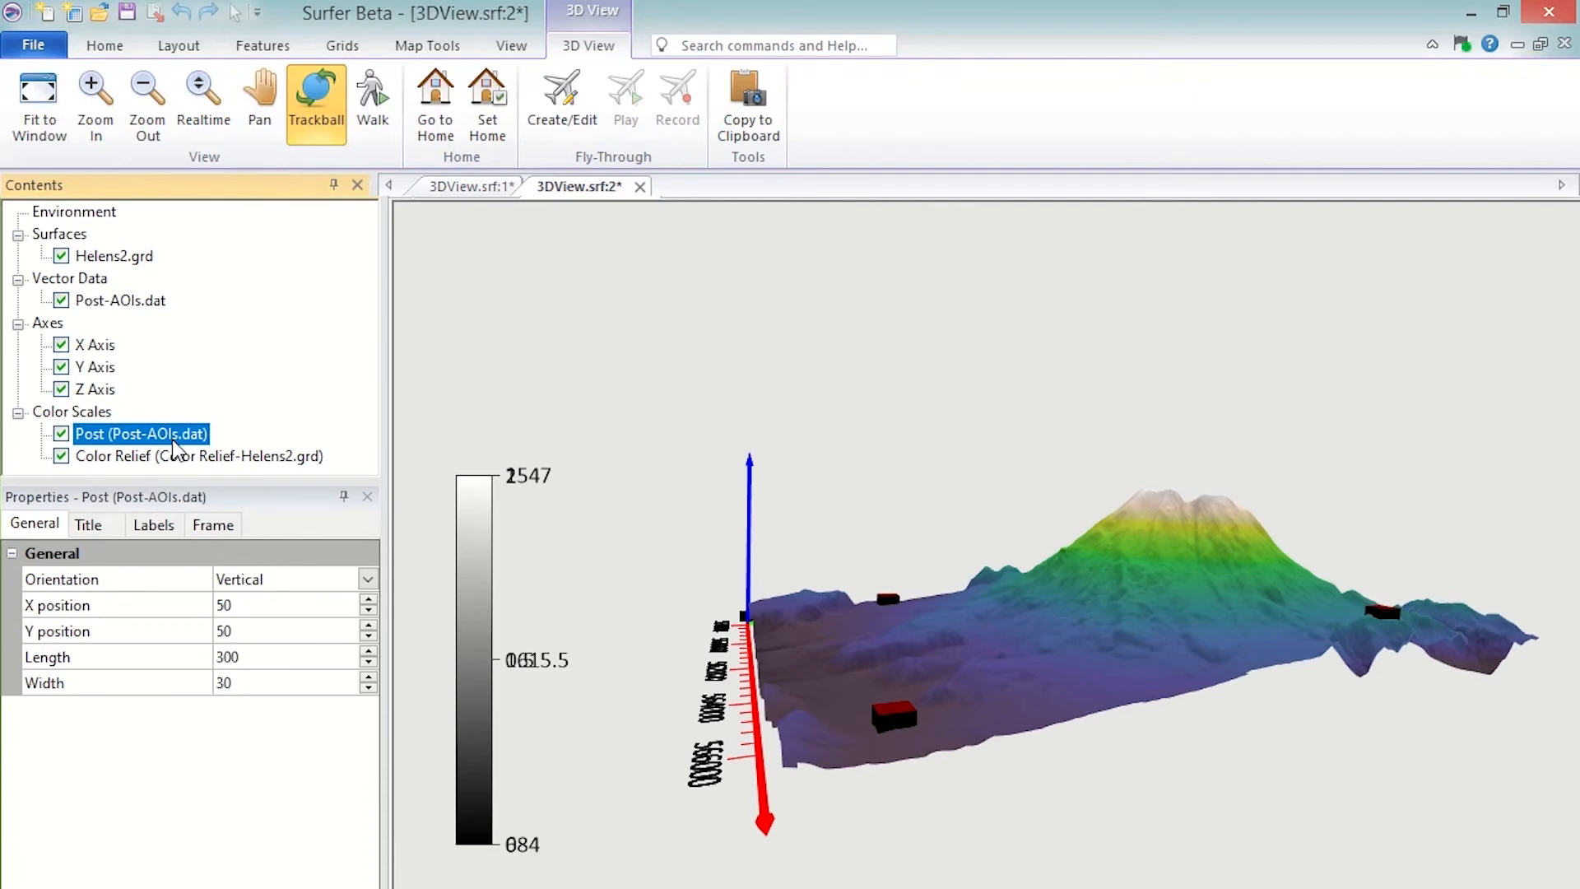
left_click(258, 584)
left_click(264, 624)
left_click(234, 456)
left_click(253, 581)
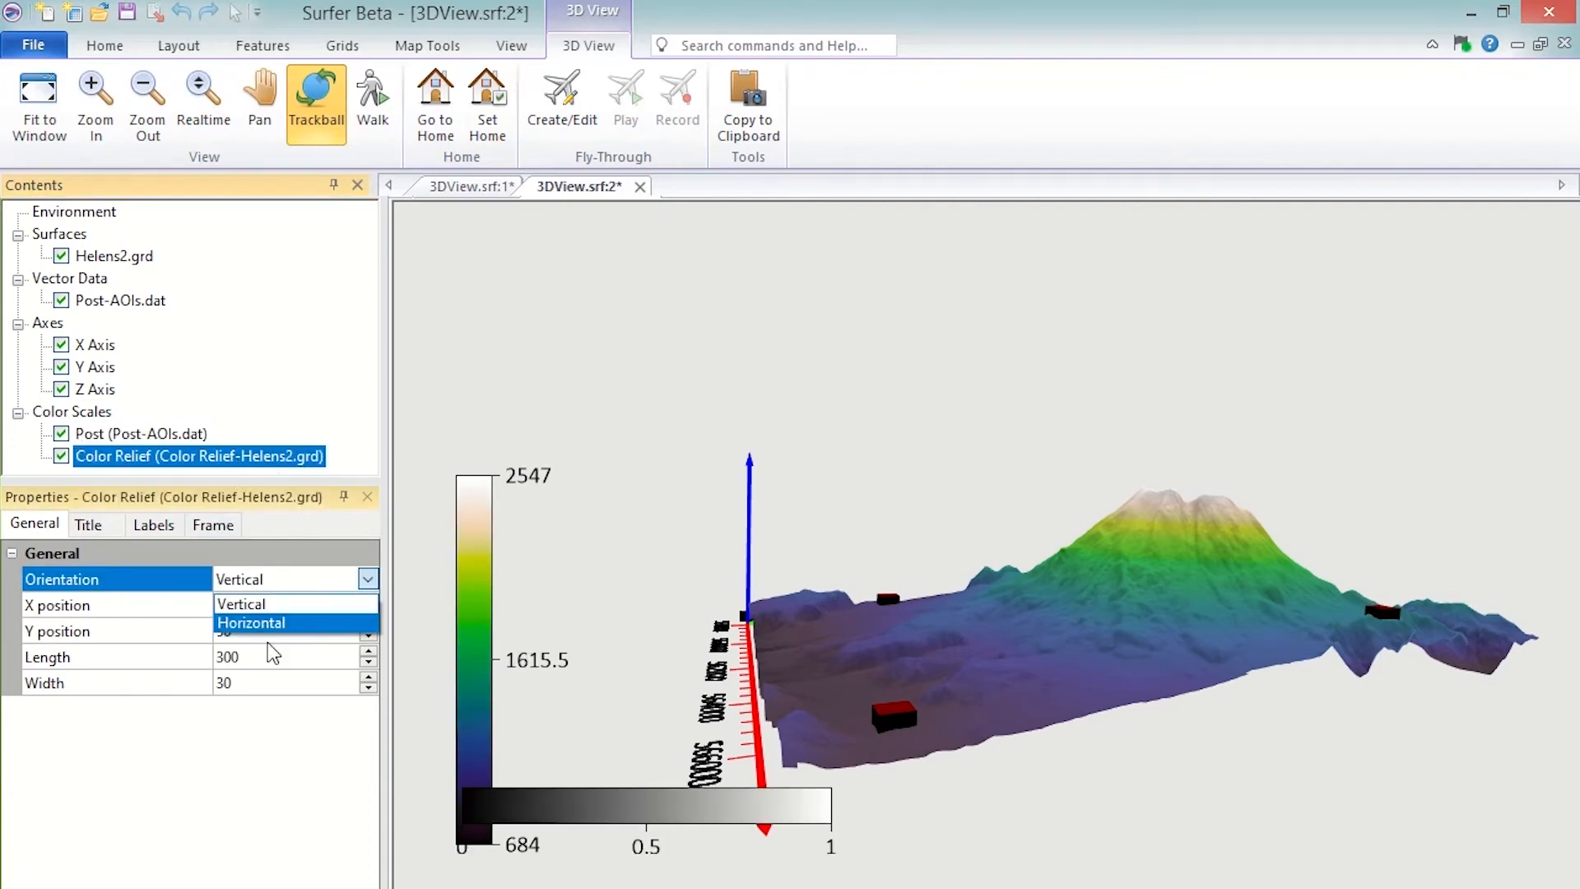
left_click(274, 623)
Step: Set the X position of the Post (Post-AOIs.dat) color scale to 450
left_click(169, 434)
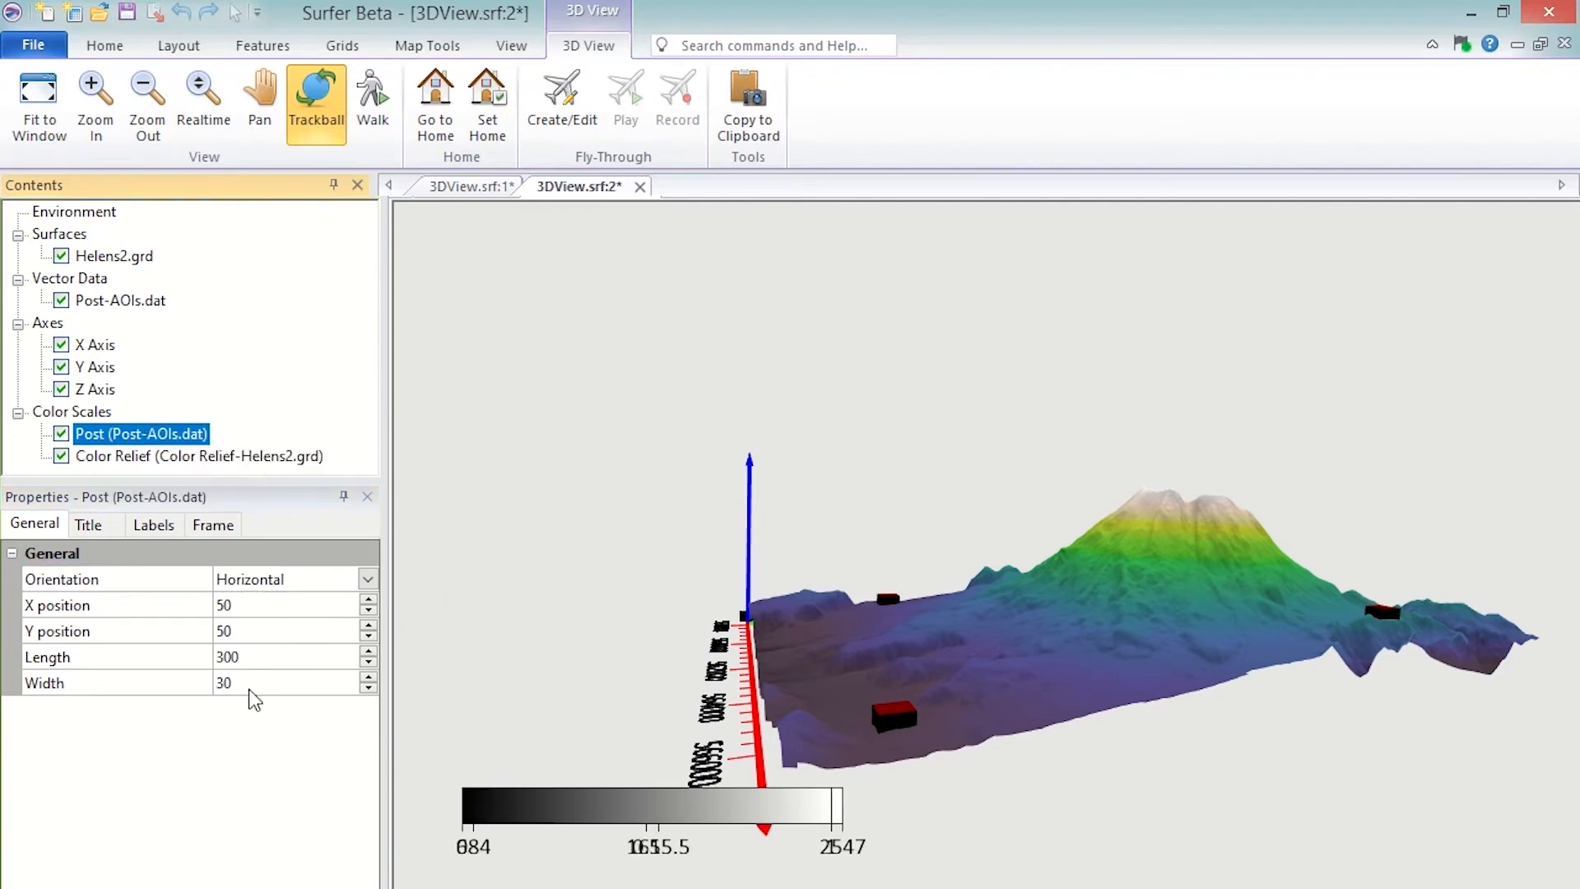
left_click(265, 612)
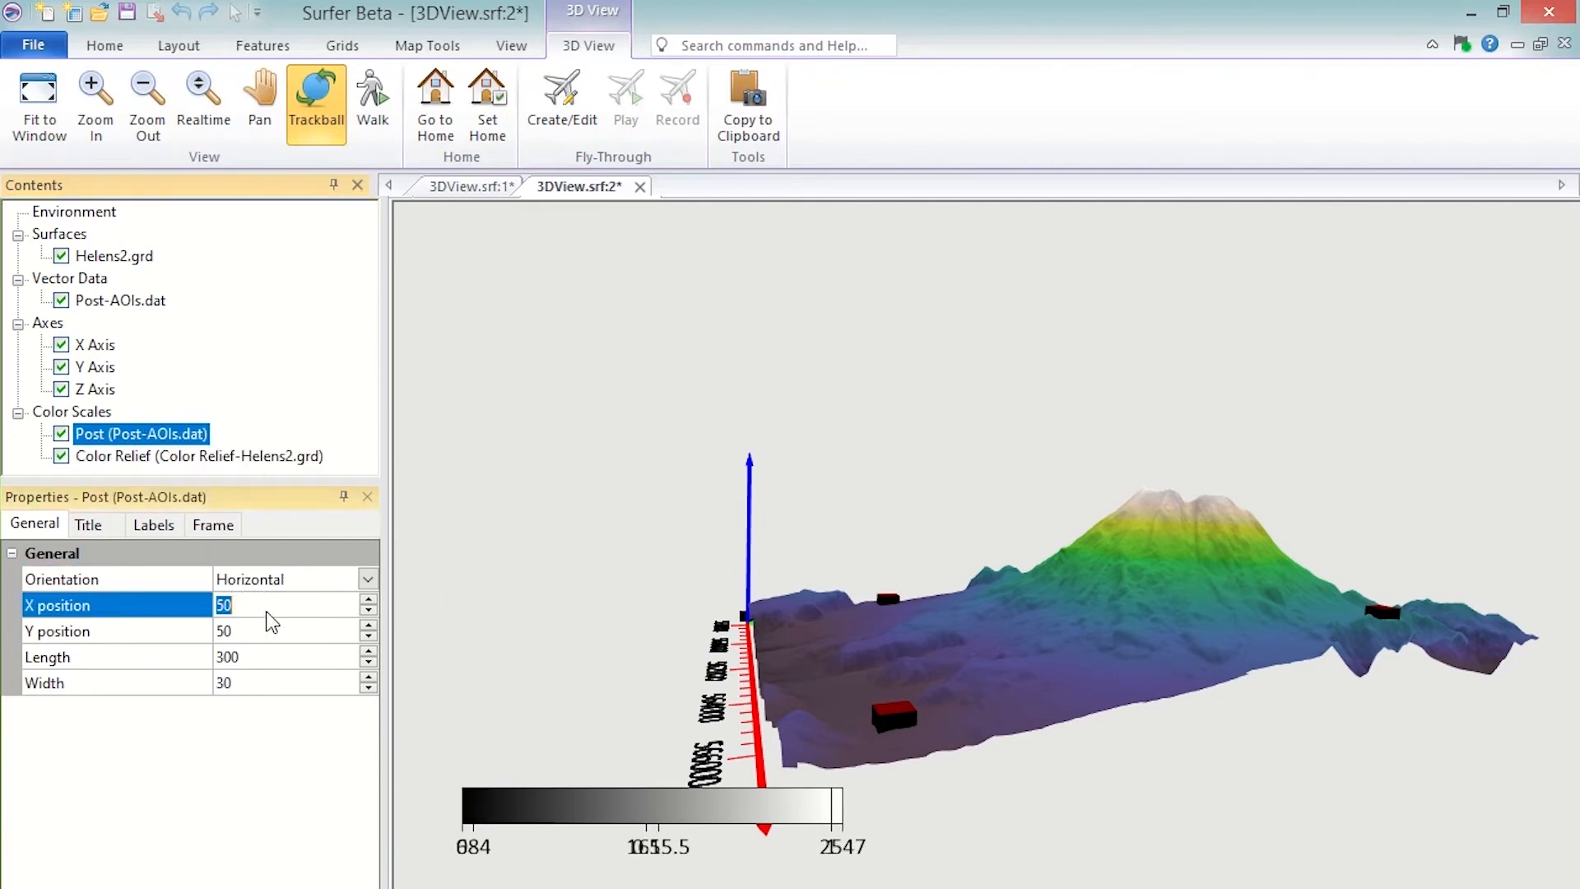
type("450")
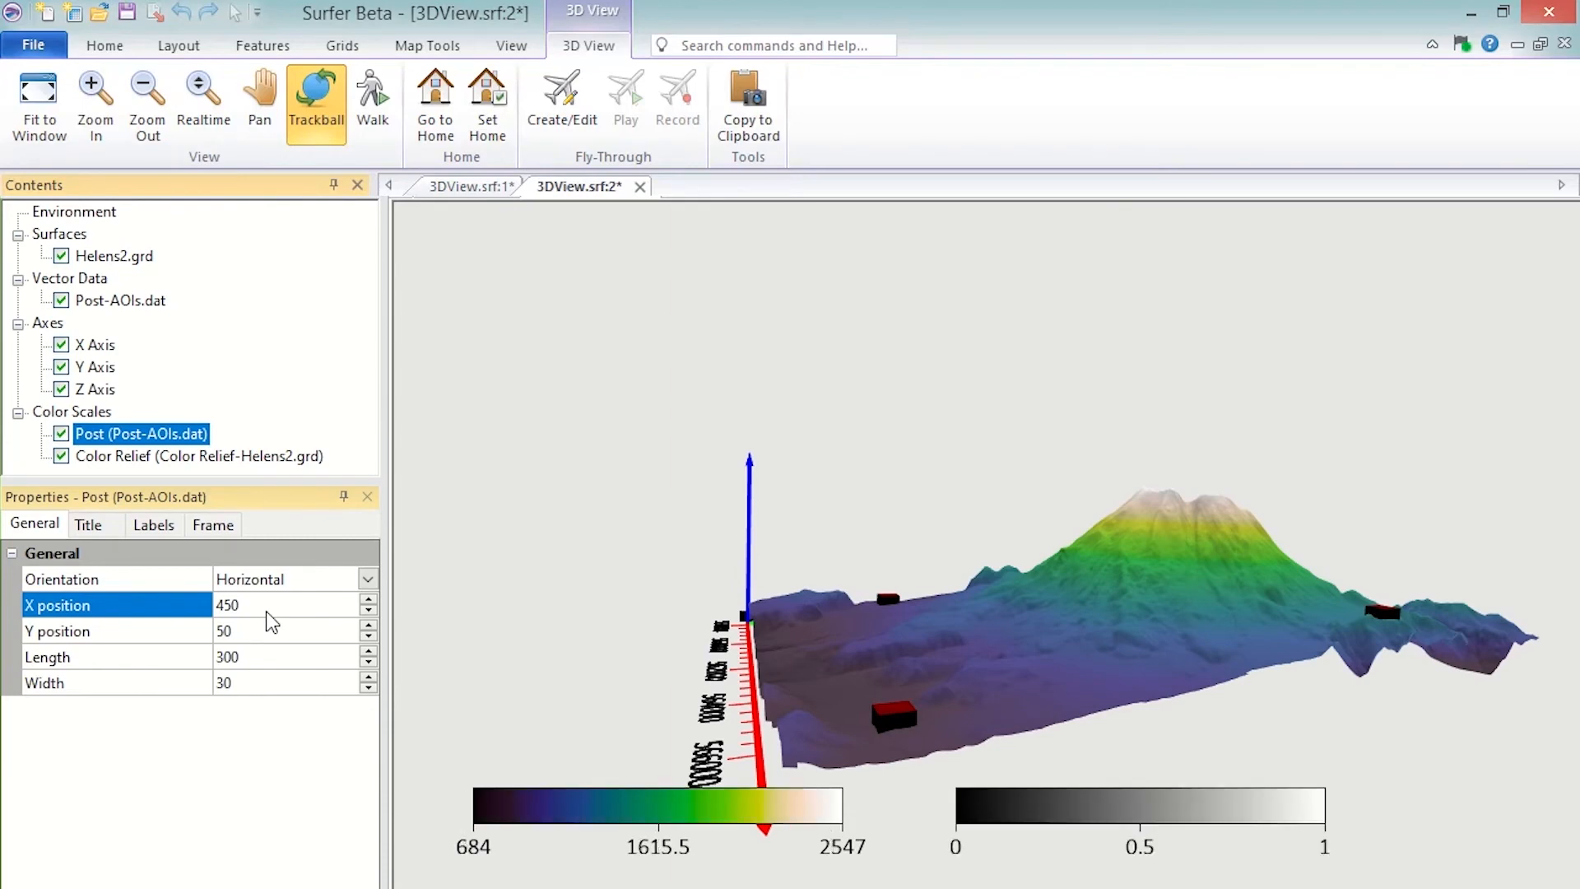
left_click_drag(1172, 638, 1091, 618)
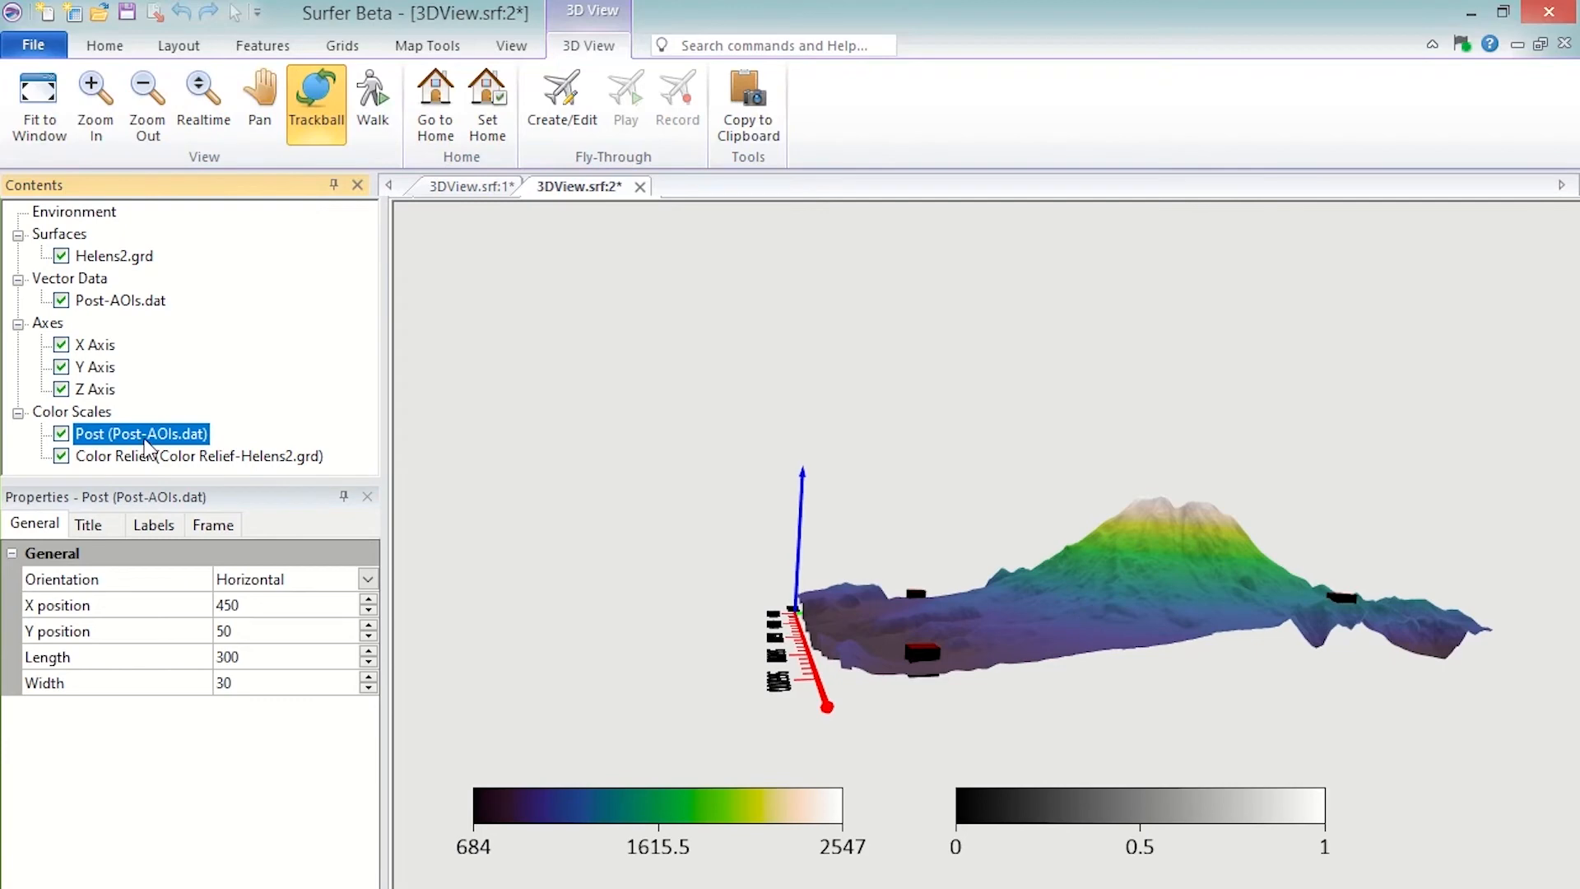
Step: Add the title "Elevation" to the Color Relief-Helens2.grd color scale
left_click(150, 456)
left_click(88, 524)
left_click(277, 580)
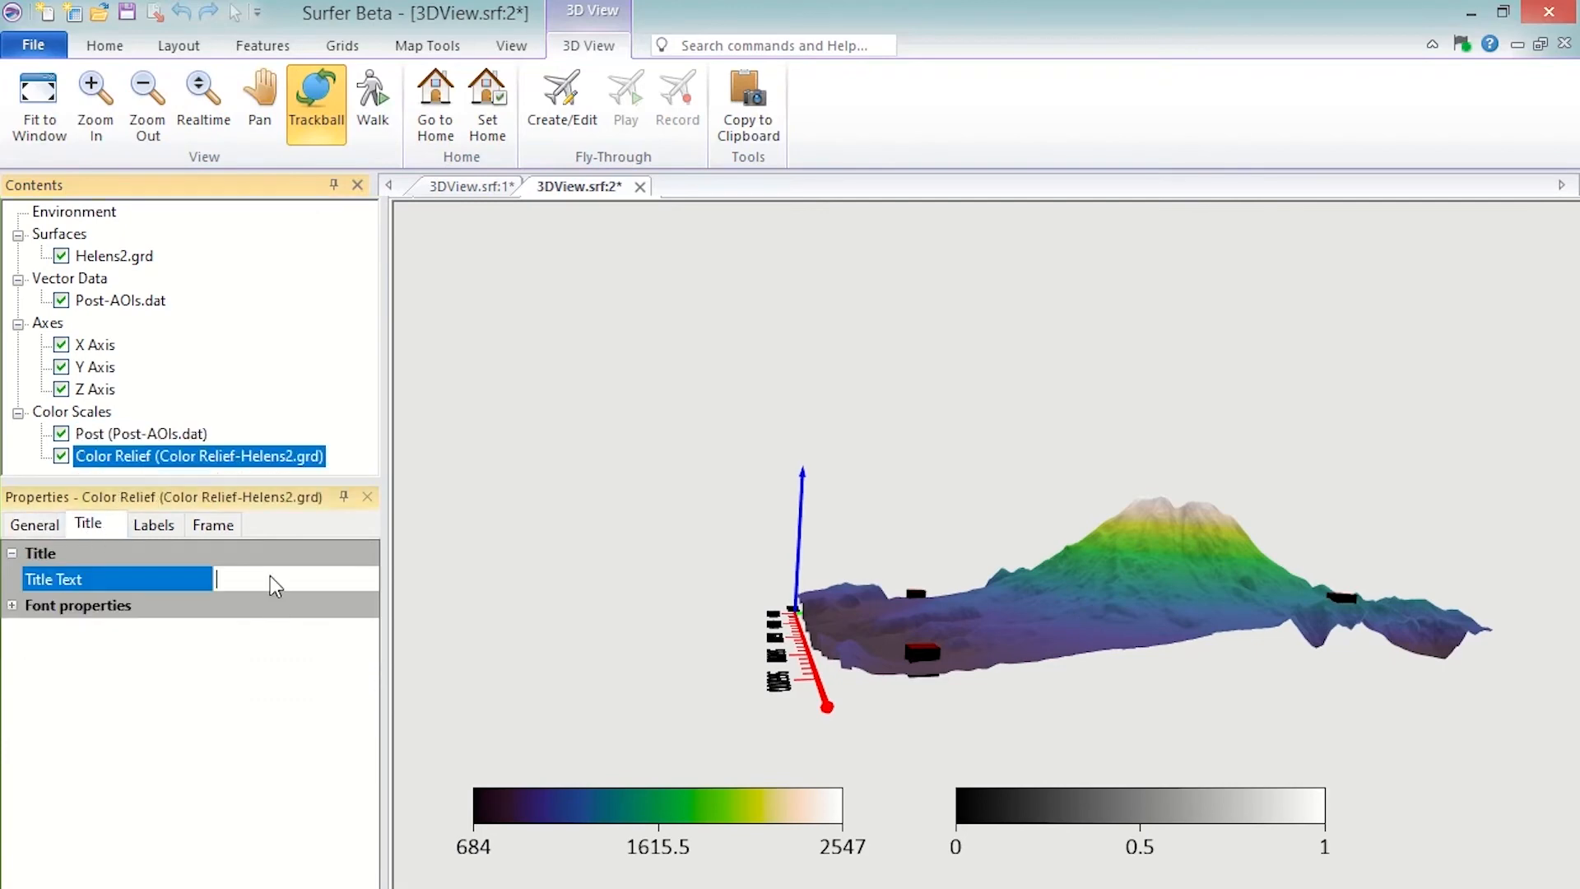
type("Elevation")
key("Return")
Step: Set the length of the Color Relief color scale to 150, and turn off the visibility of both color scales
left_click(35, 524)
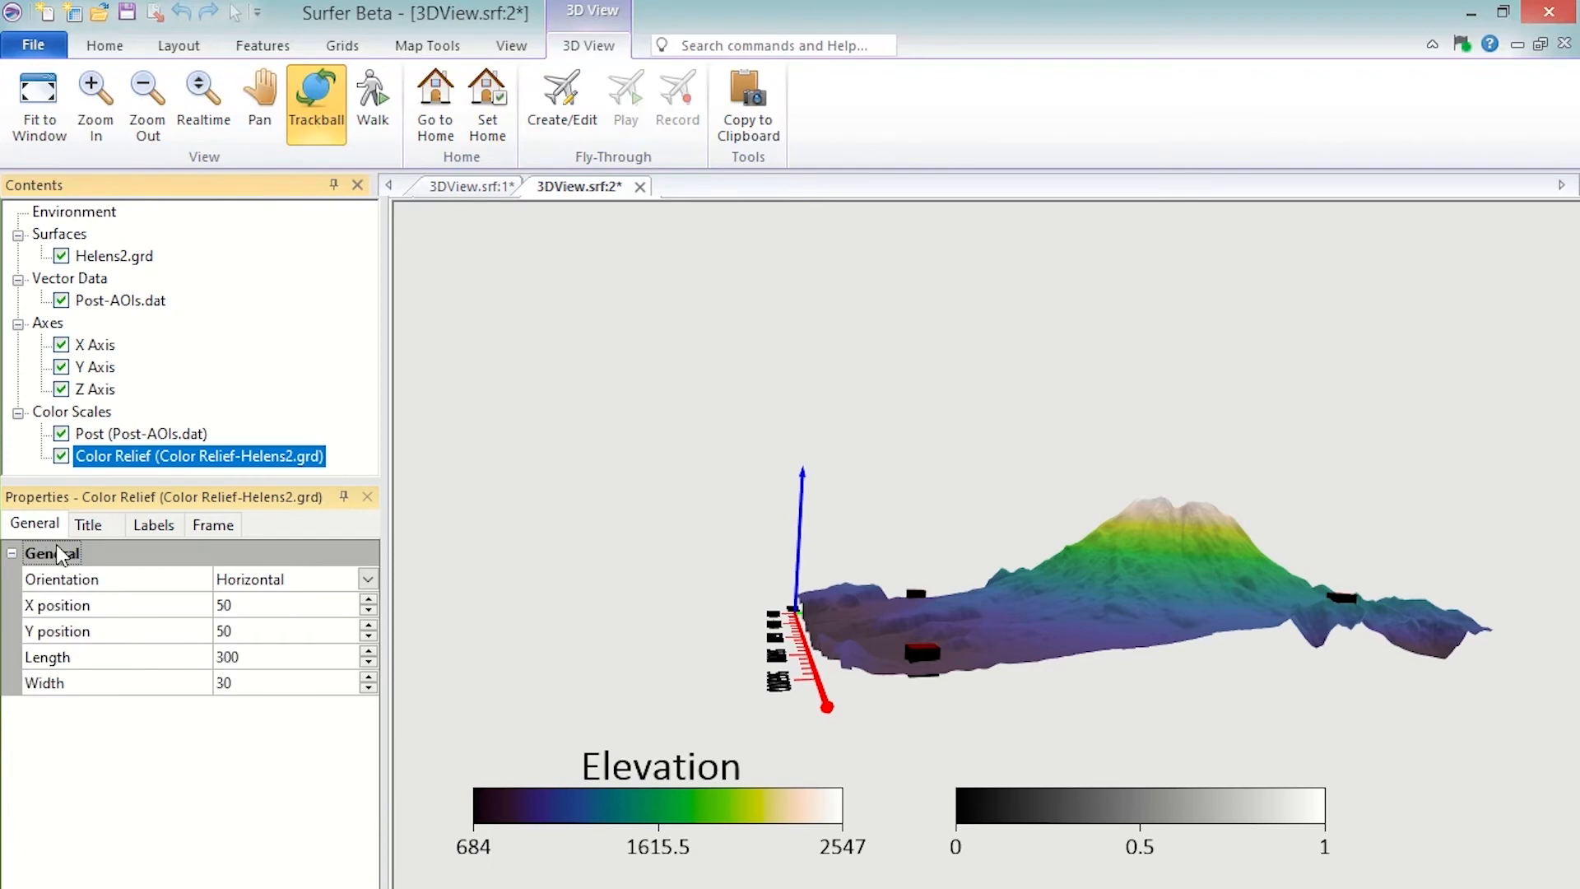
left_click(262, 657)
type("150")
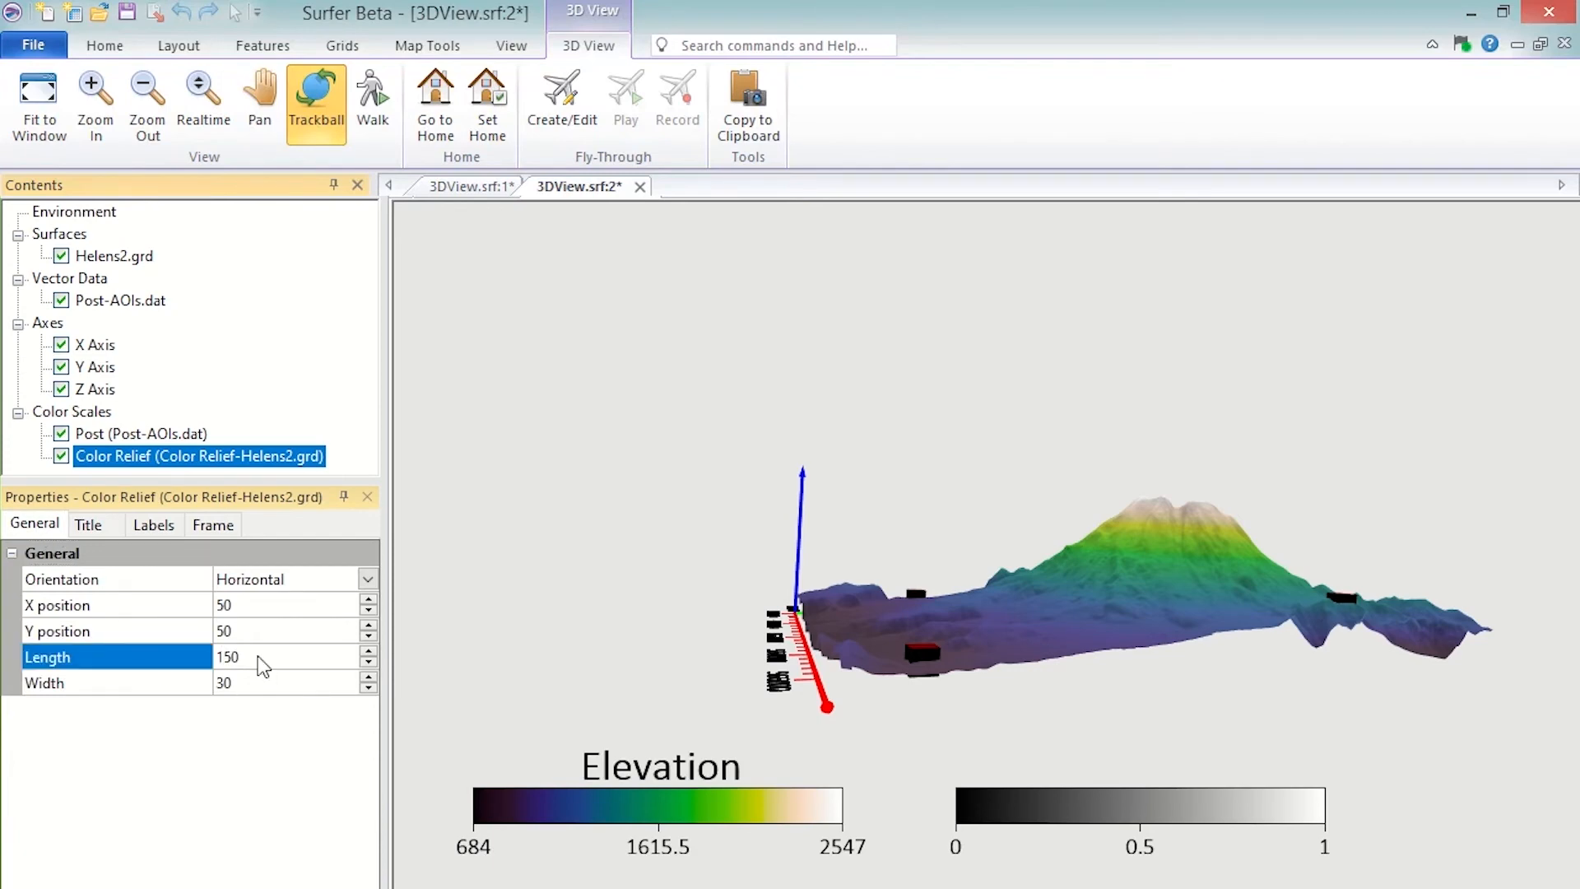
key("Return")
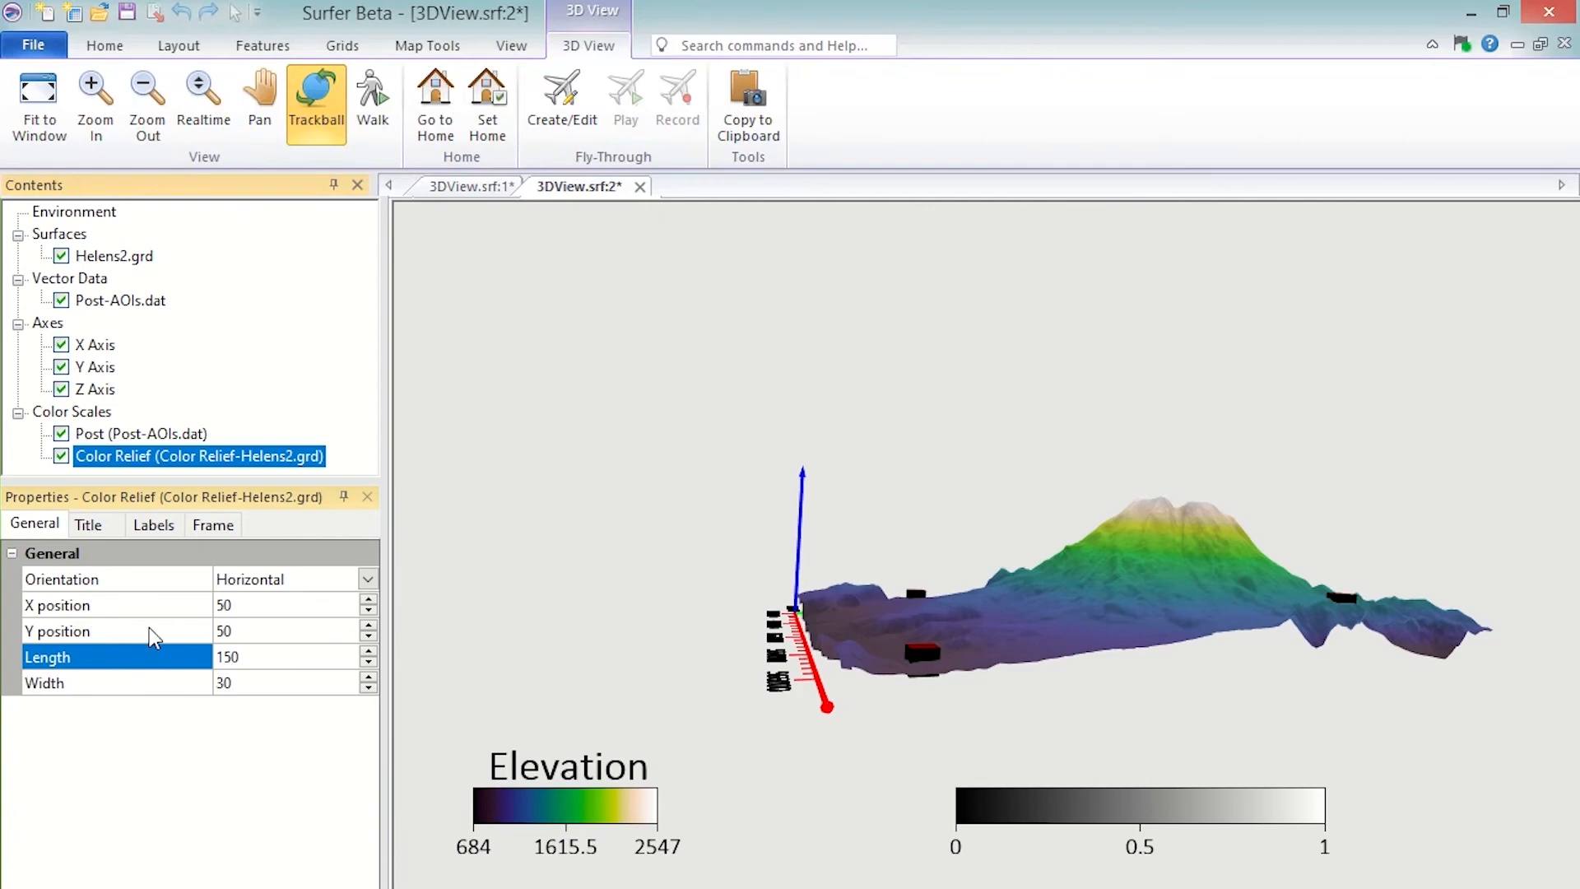
left_click(61, 434)
left_click(62, 456)
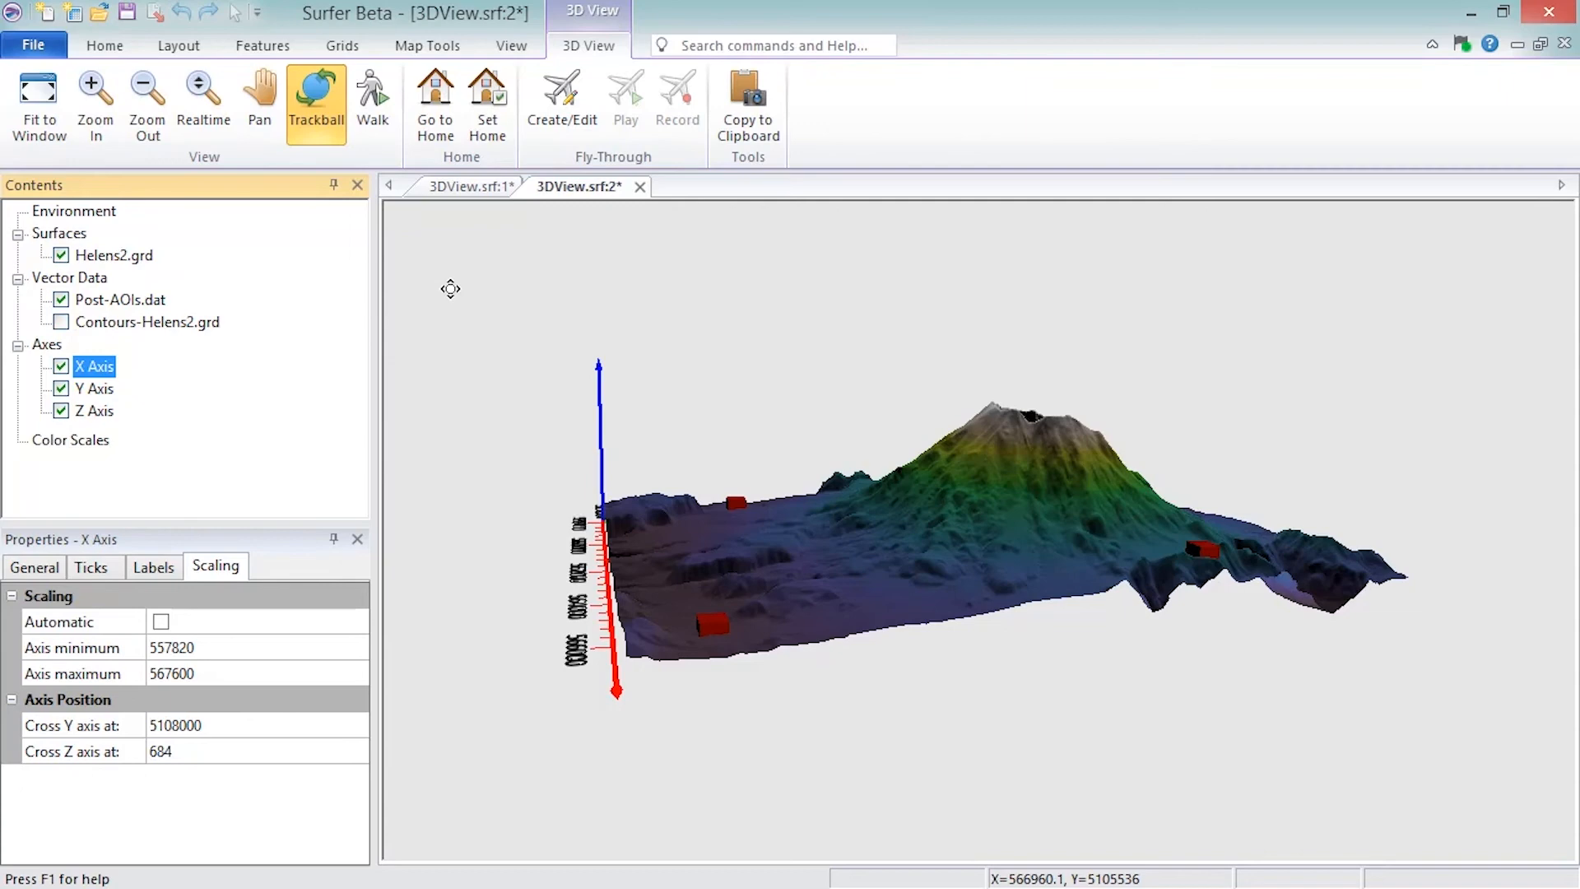
Step: Create a fly-through using Base(vector)-Profile 1:Polyline as the input vector path
left_click(600, 48)
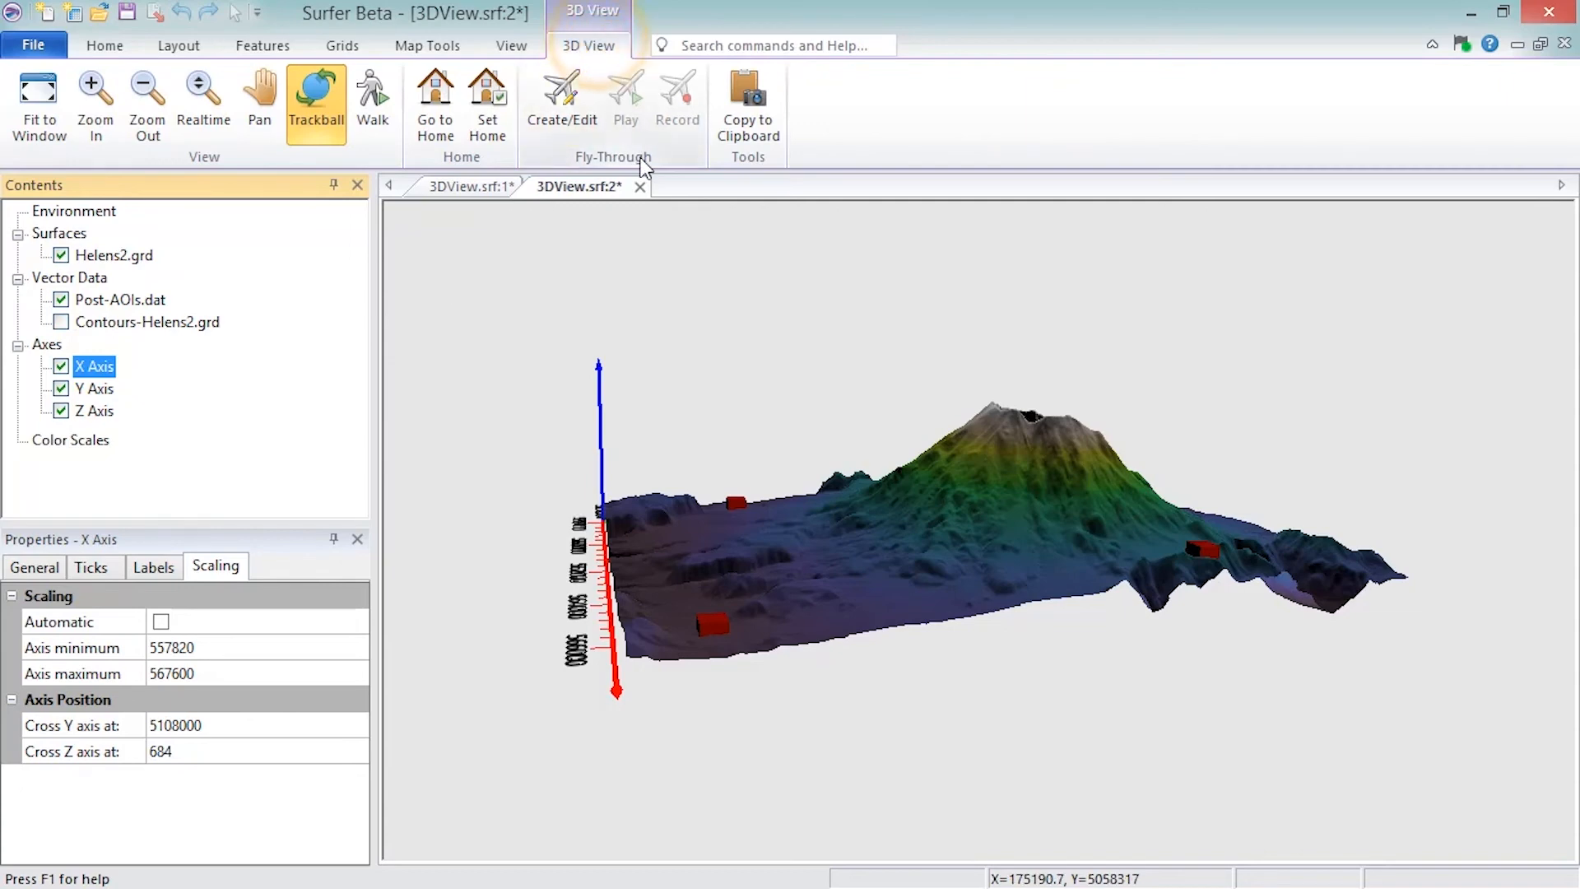
left_click(571, 117)
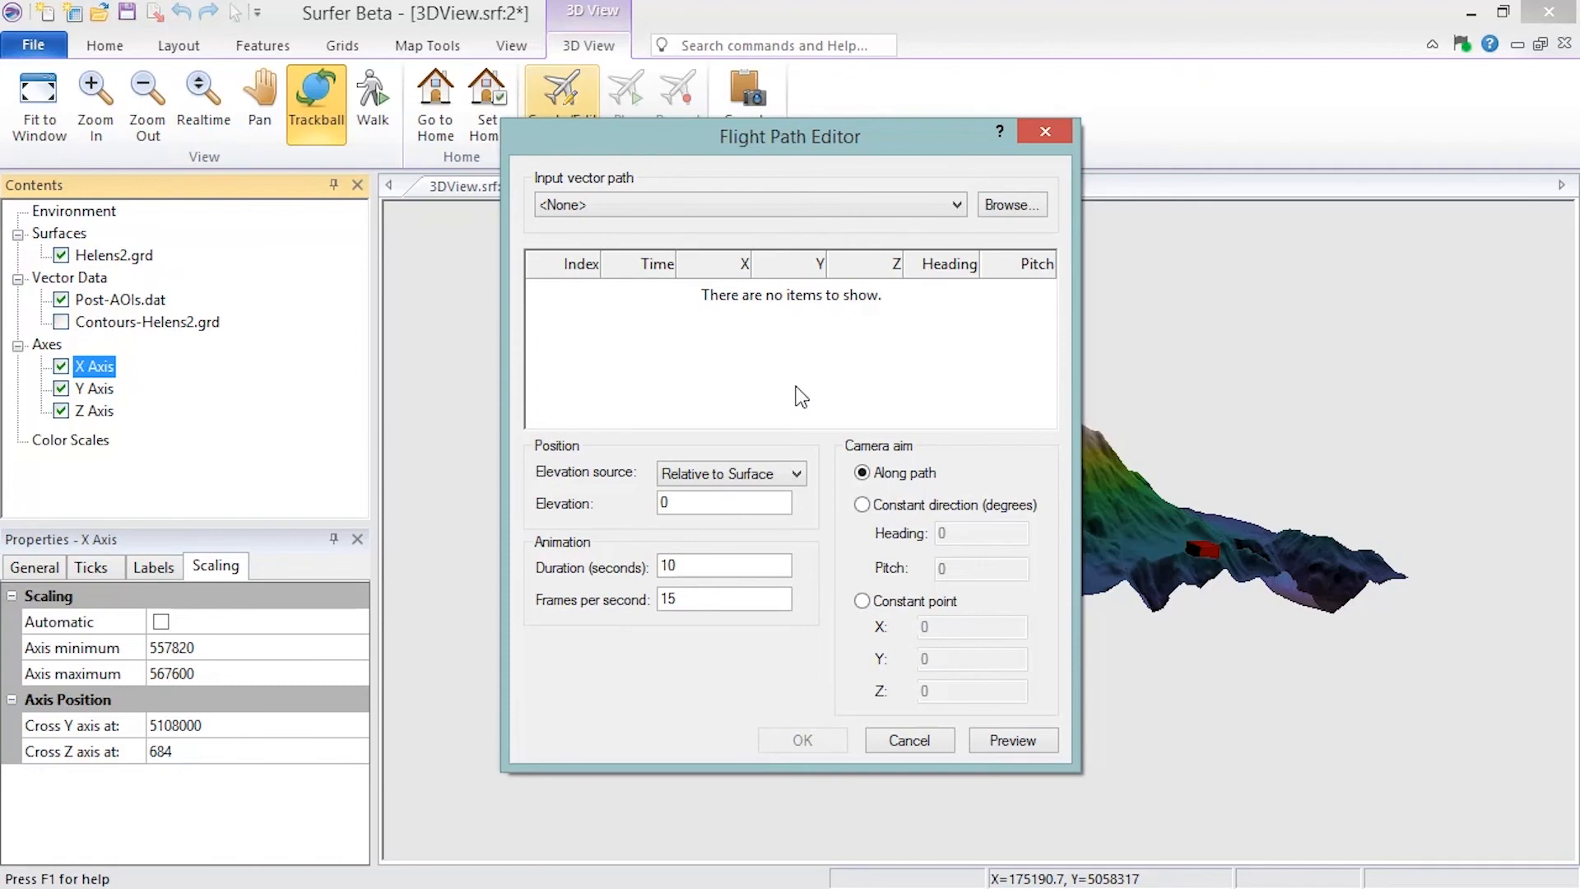
left_click(957, 208)
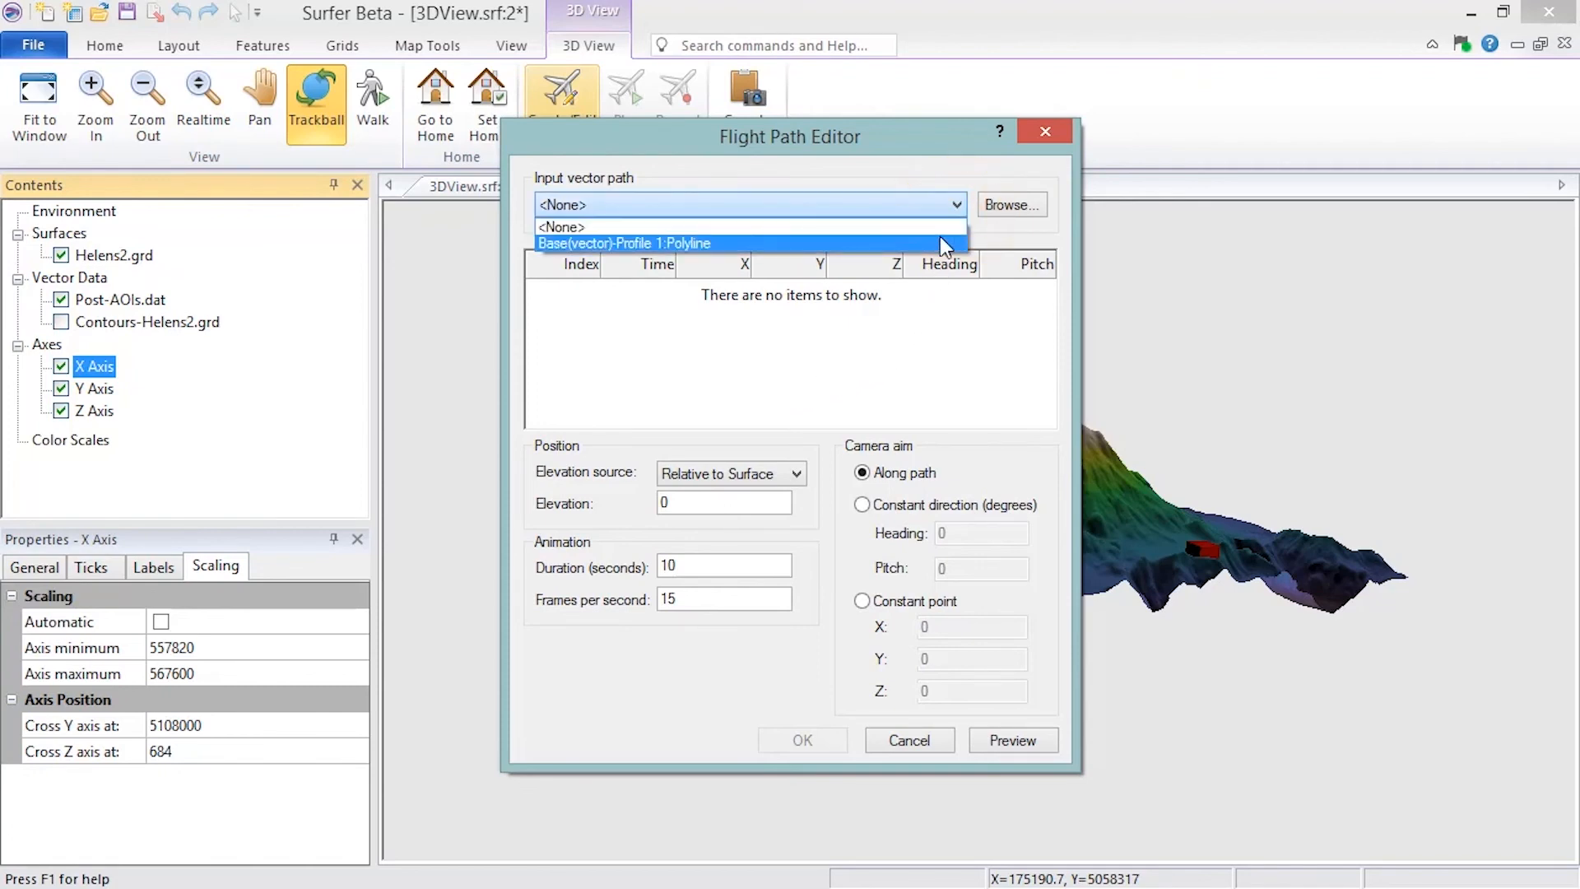
left_click(942, 239)
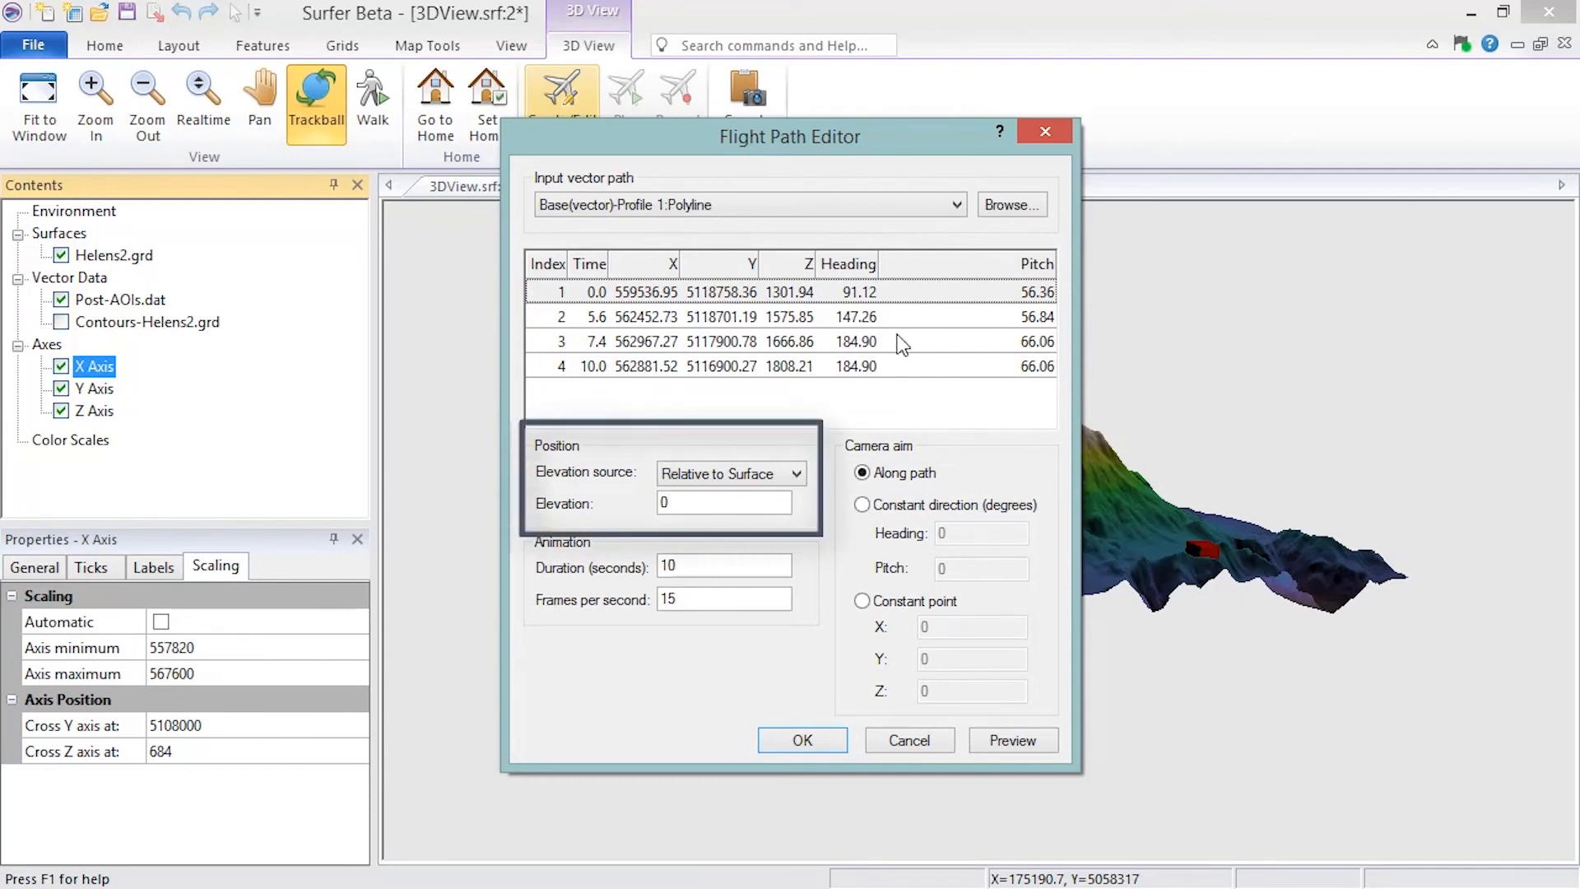
Step: Set the flight path elevation to 150 relative to the surface and the animation duration to 5 seconds, and accept the path
left_click(798, 476)
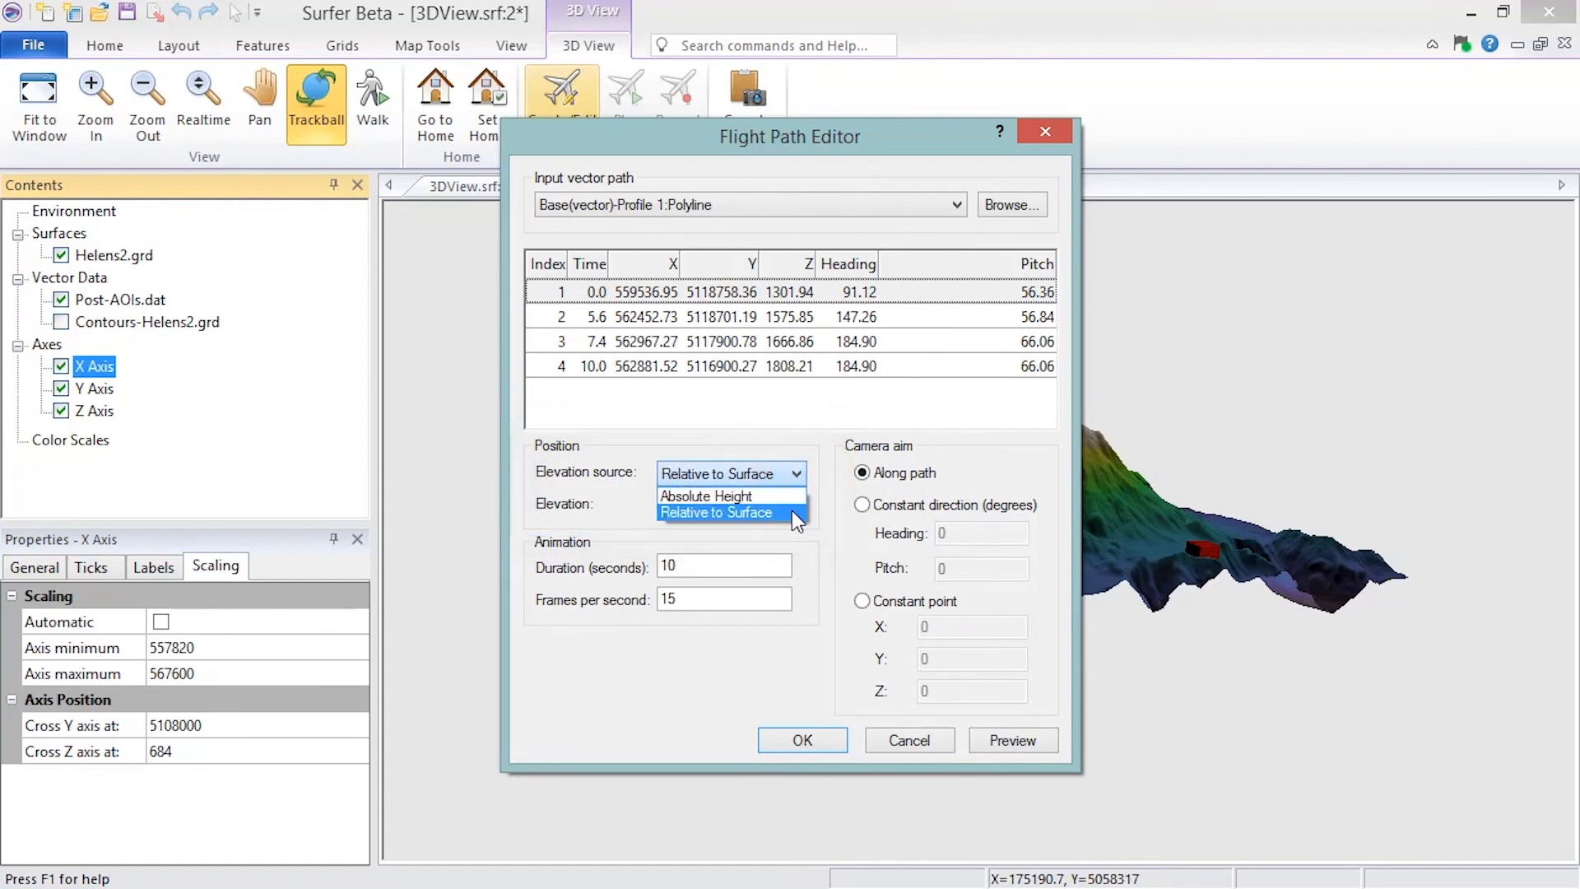
left_click(792, 512)
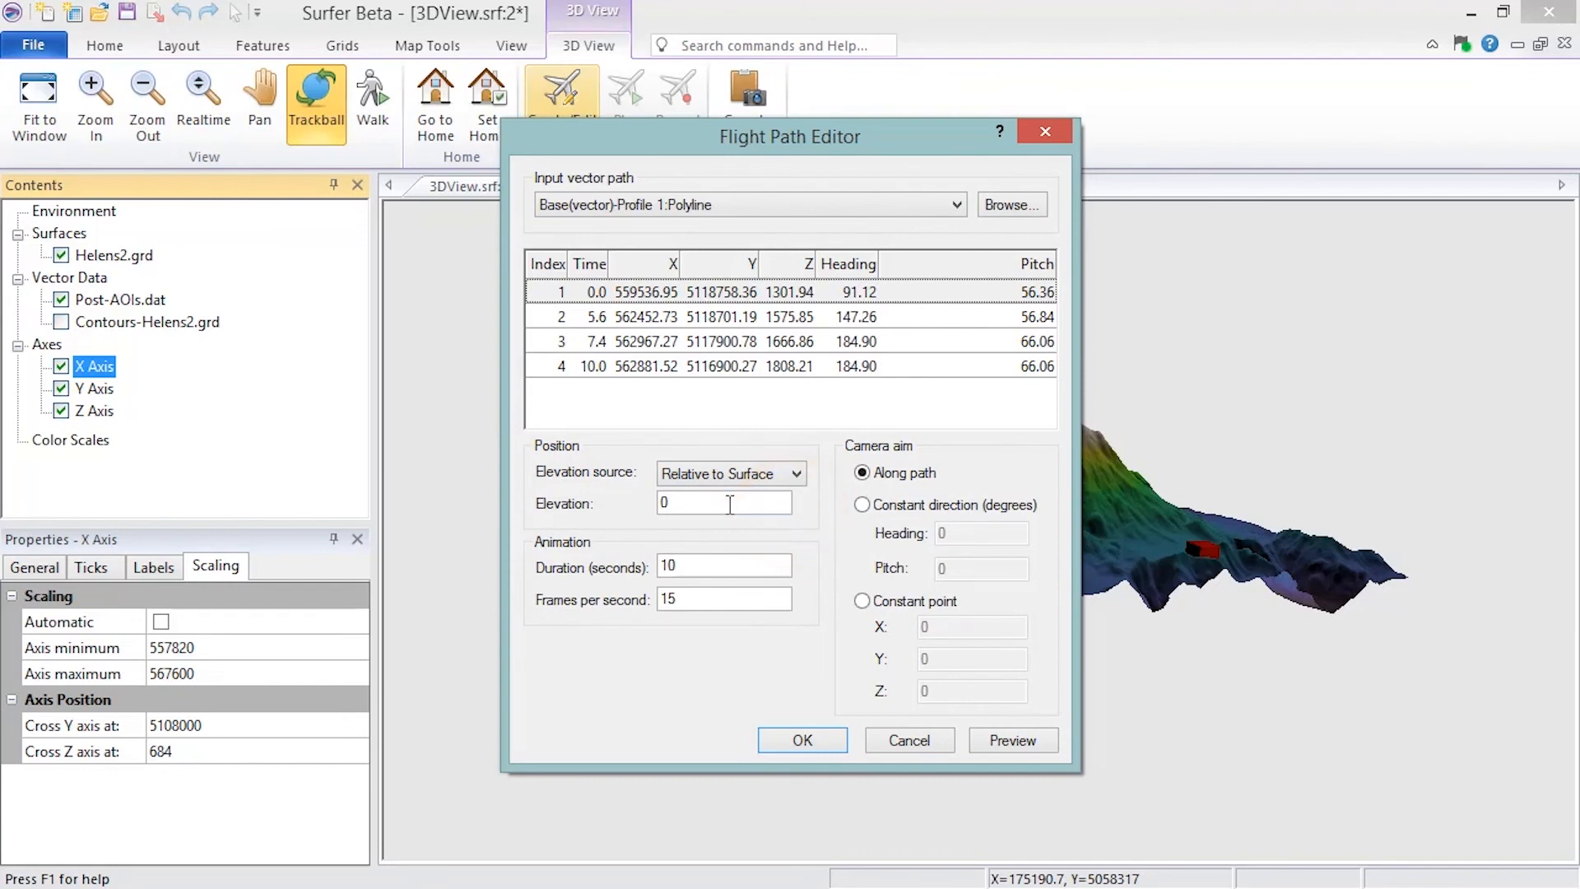
type("150")
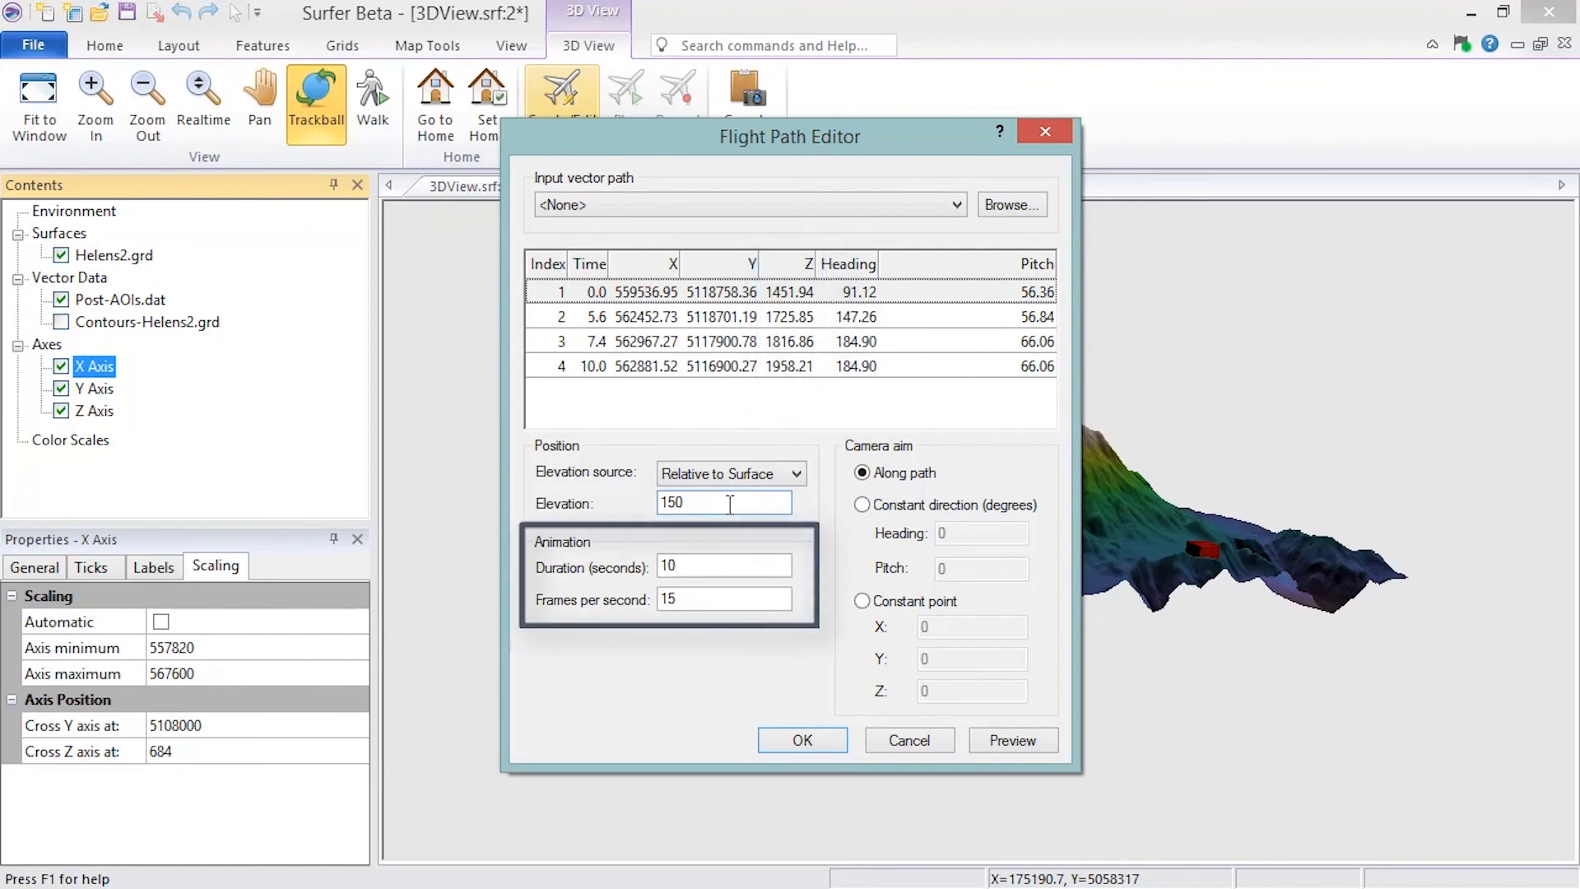
double_click(704, 566)
type("5")
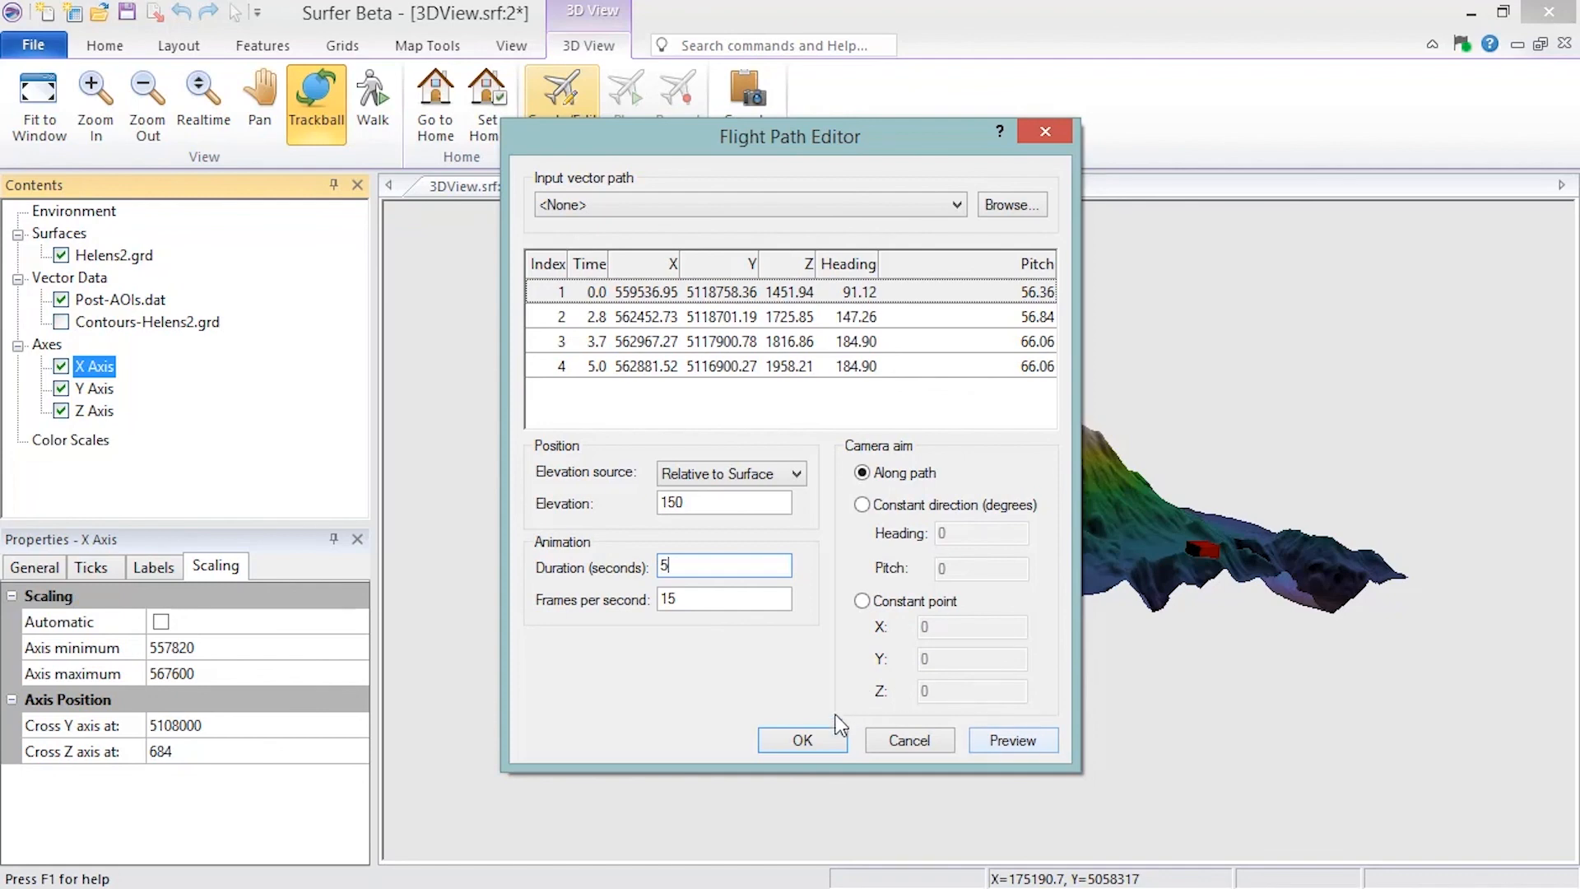
left_click(833, 742)
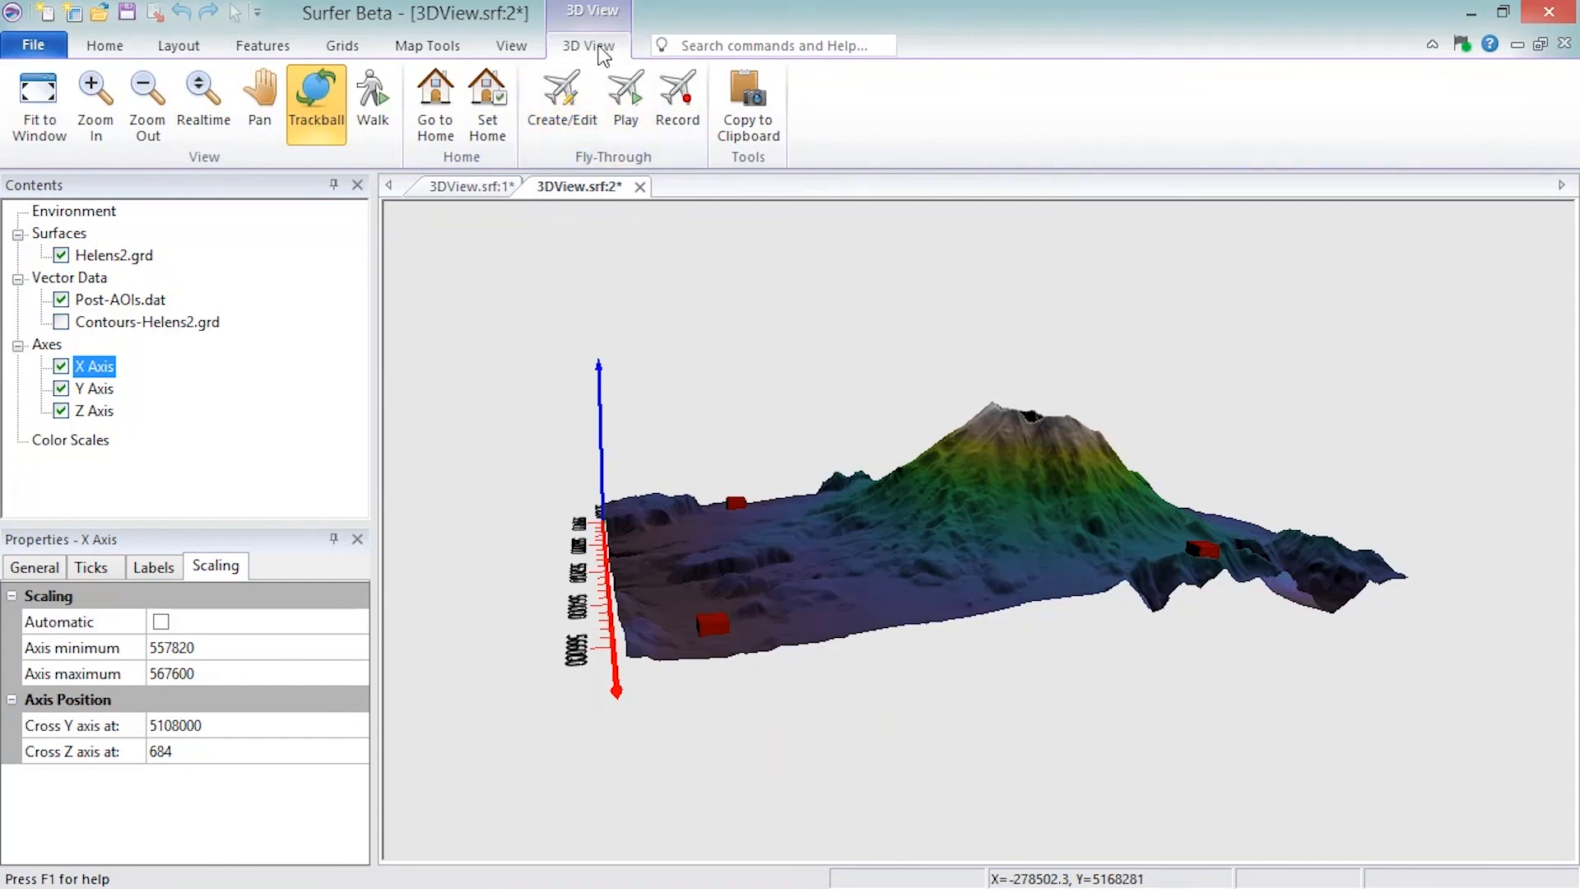
Step: Review the settings of the existing flight path and play the fly-through
left_click(576, 120)
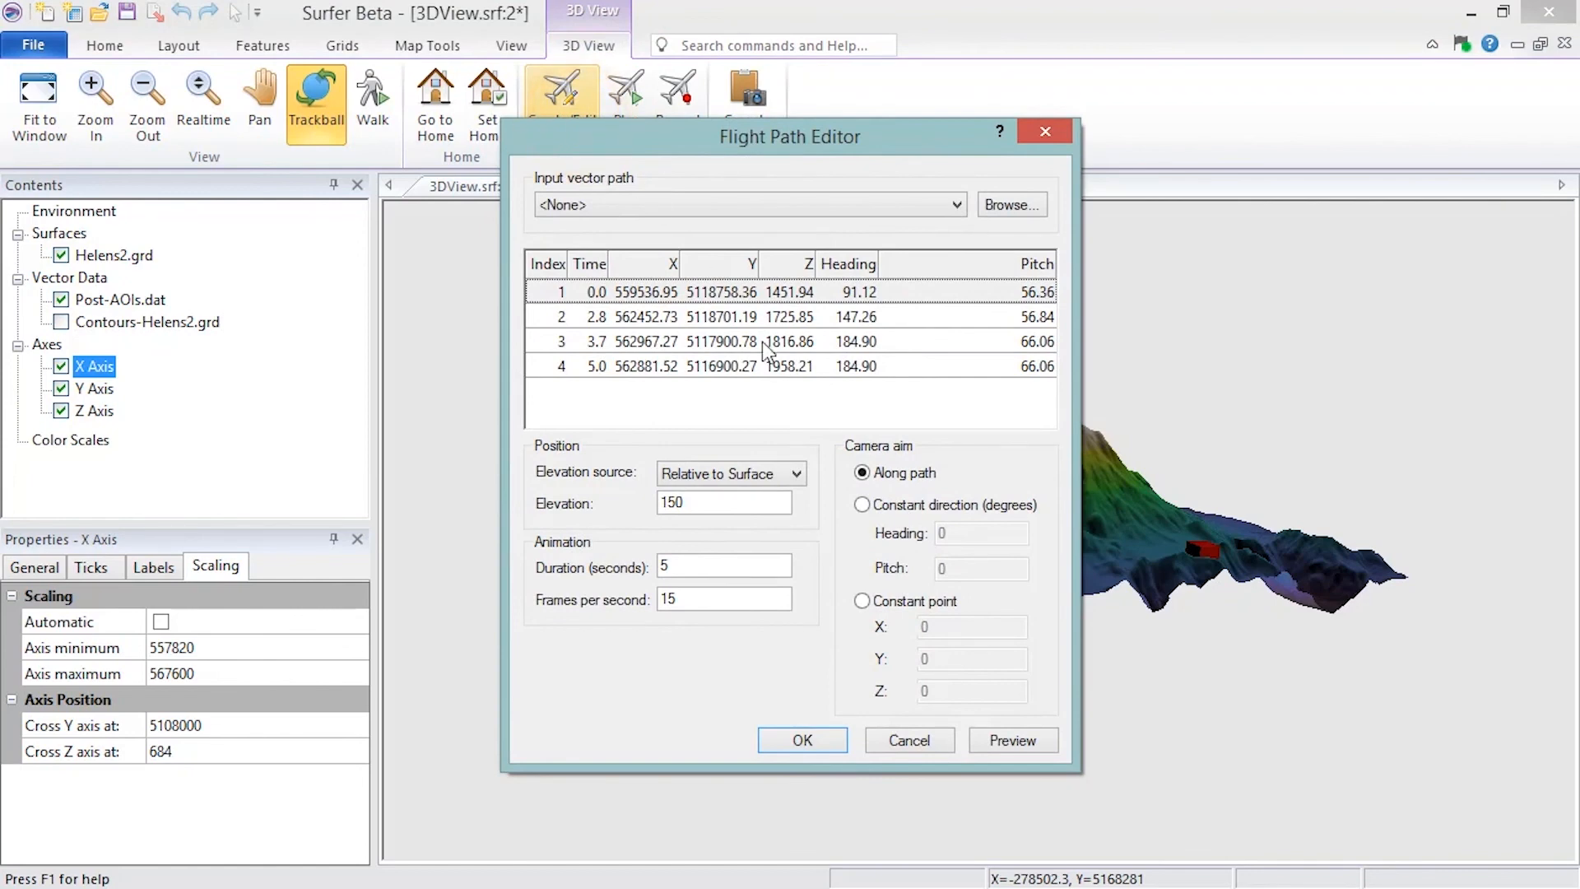
left_click(818, 744)
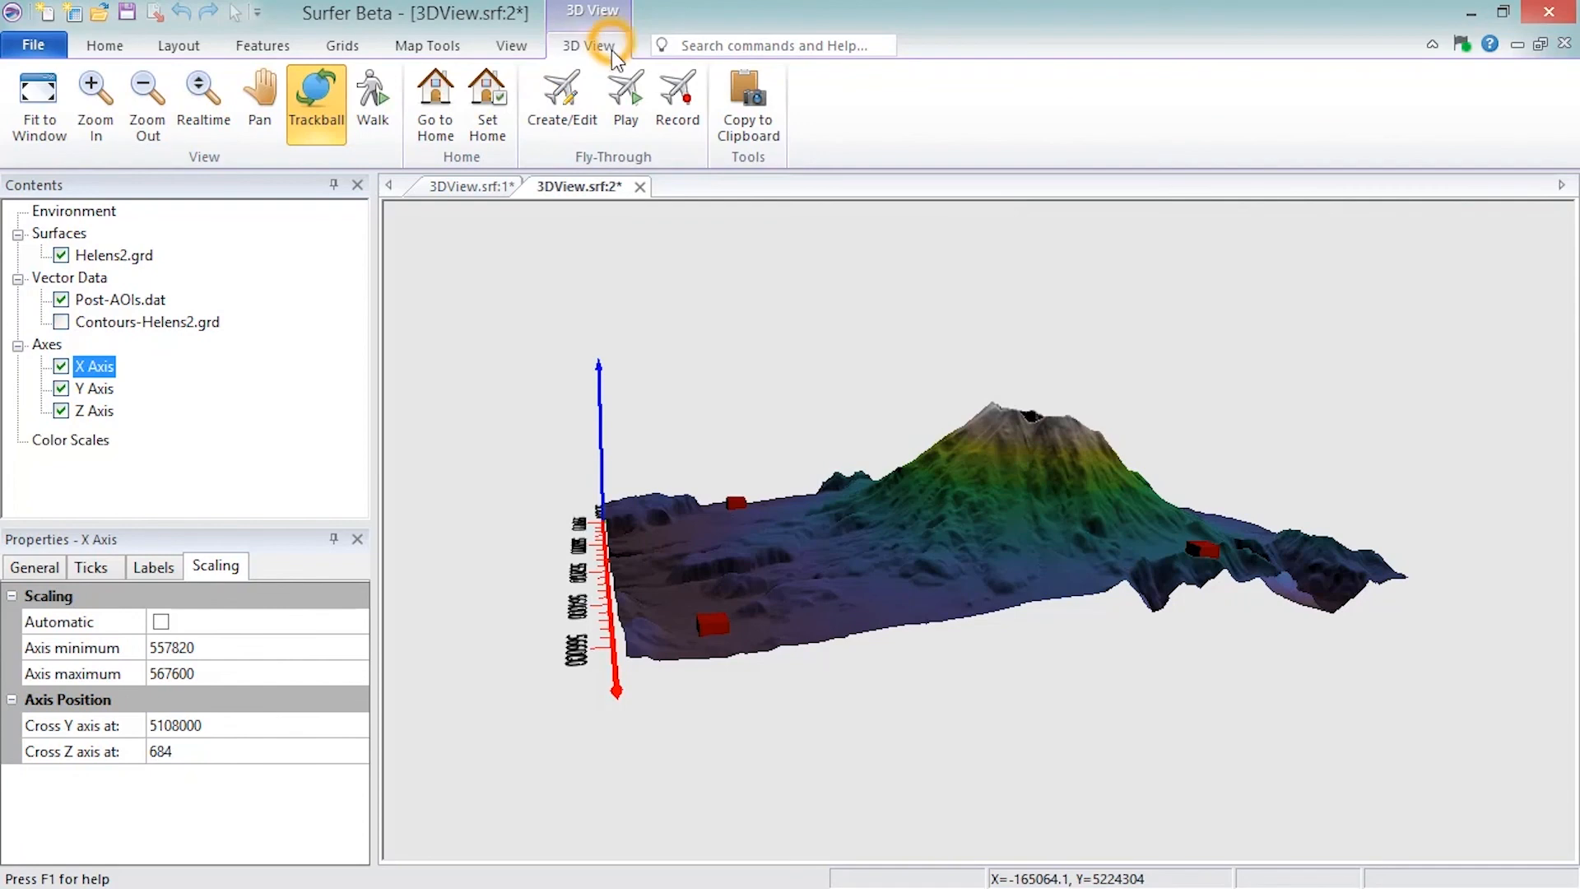
left_click(625, 125)
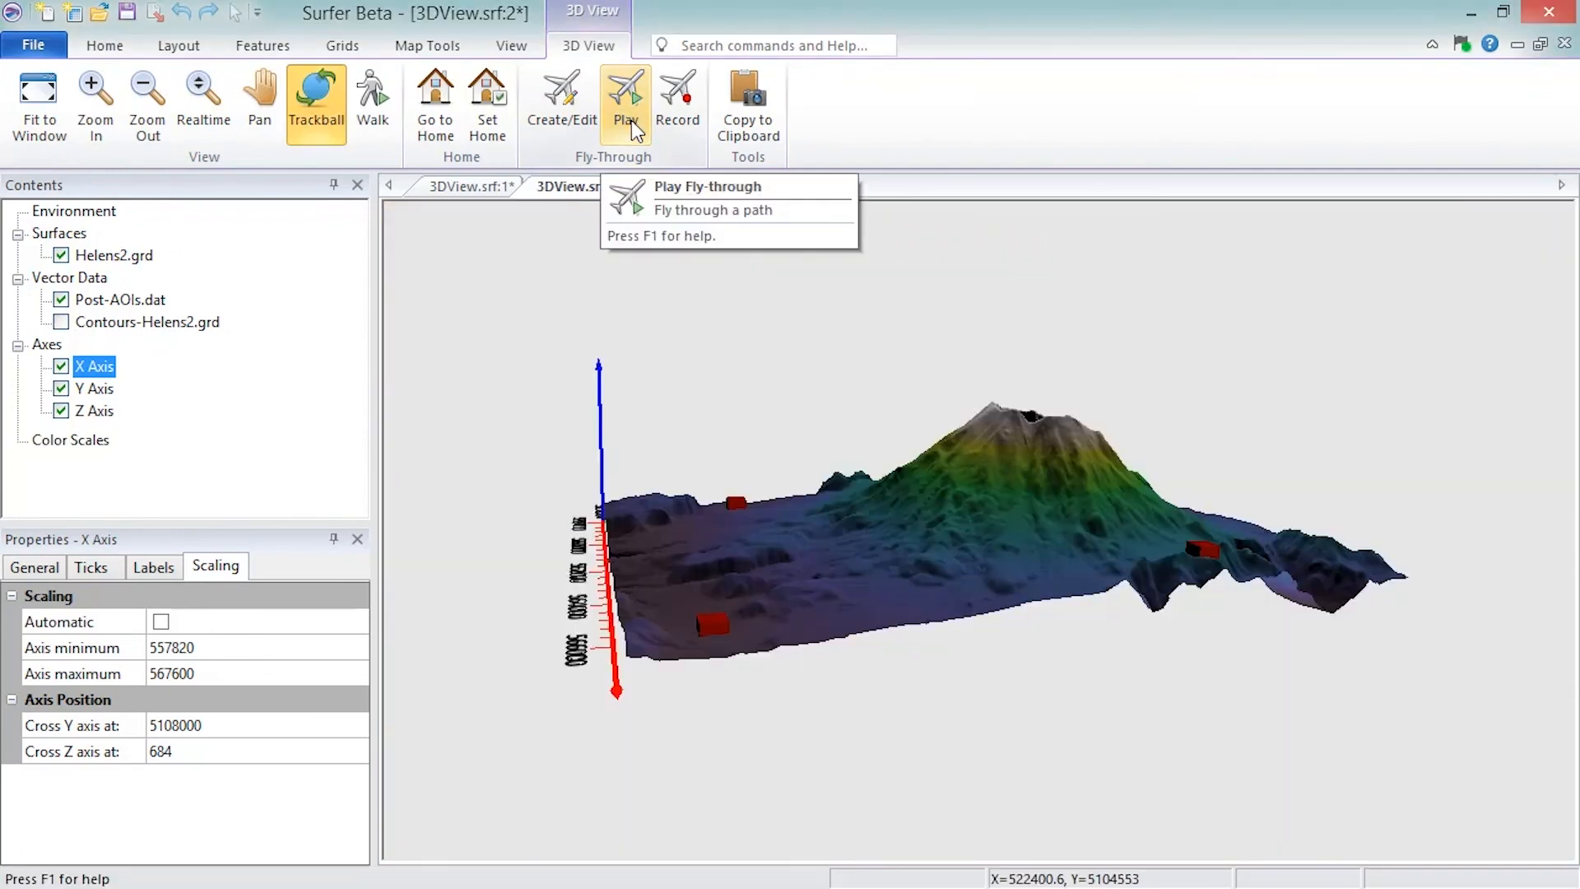
left_click(604, 48)
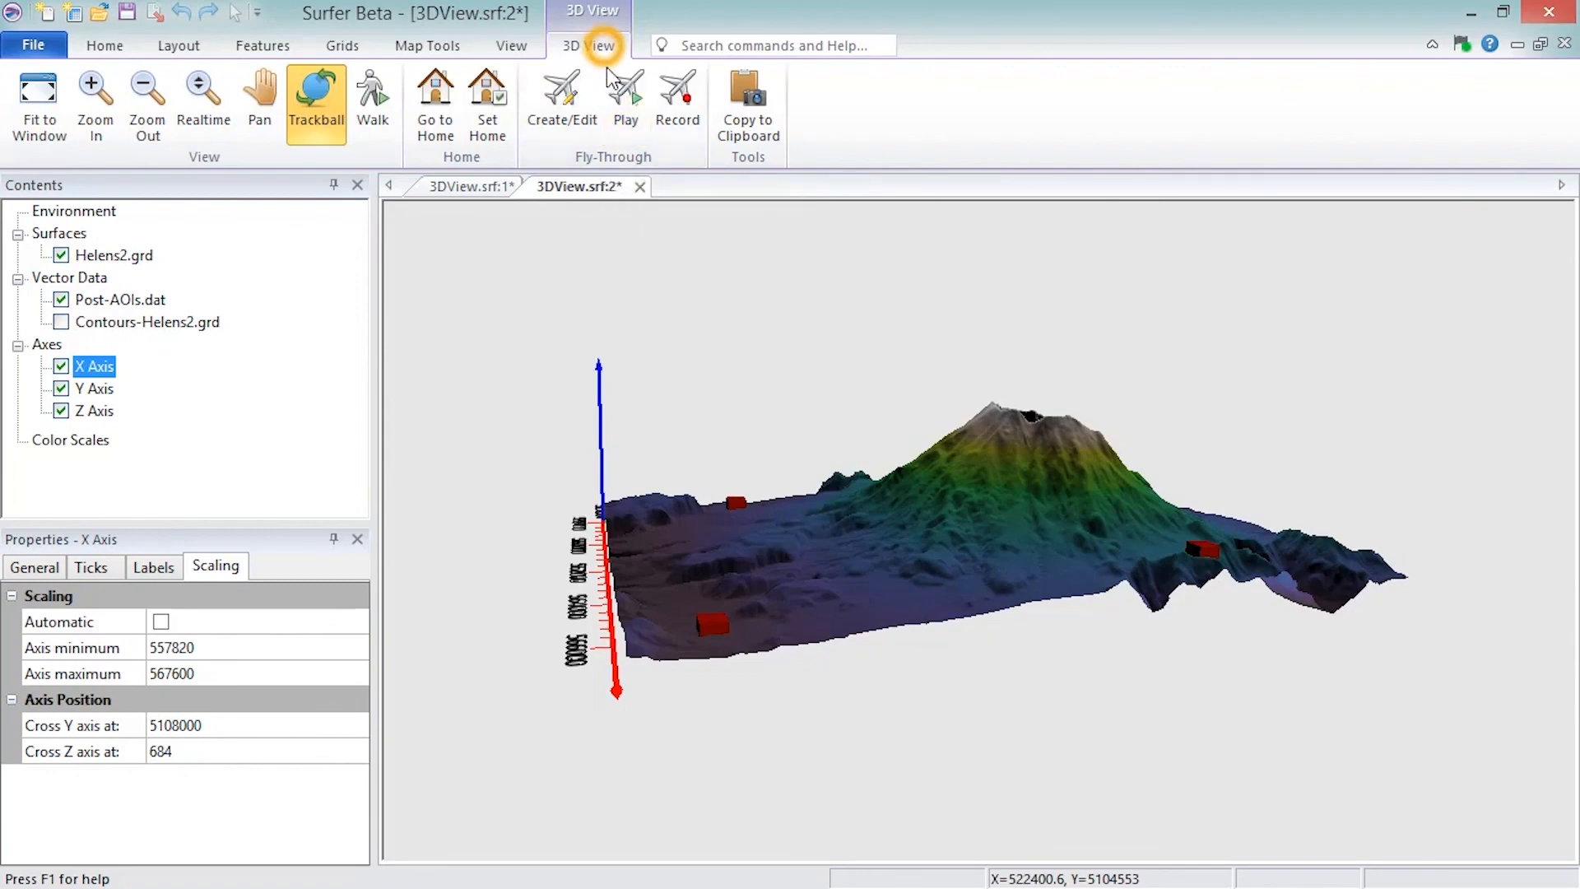
left_click(694, 122)
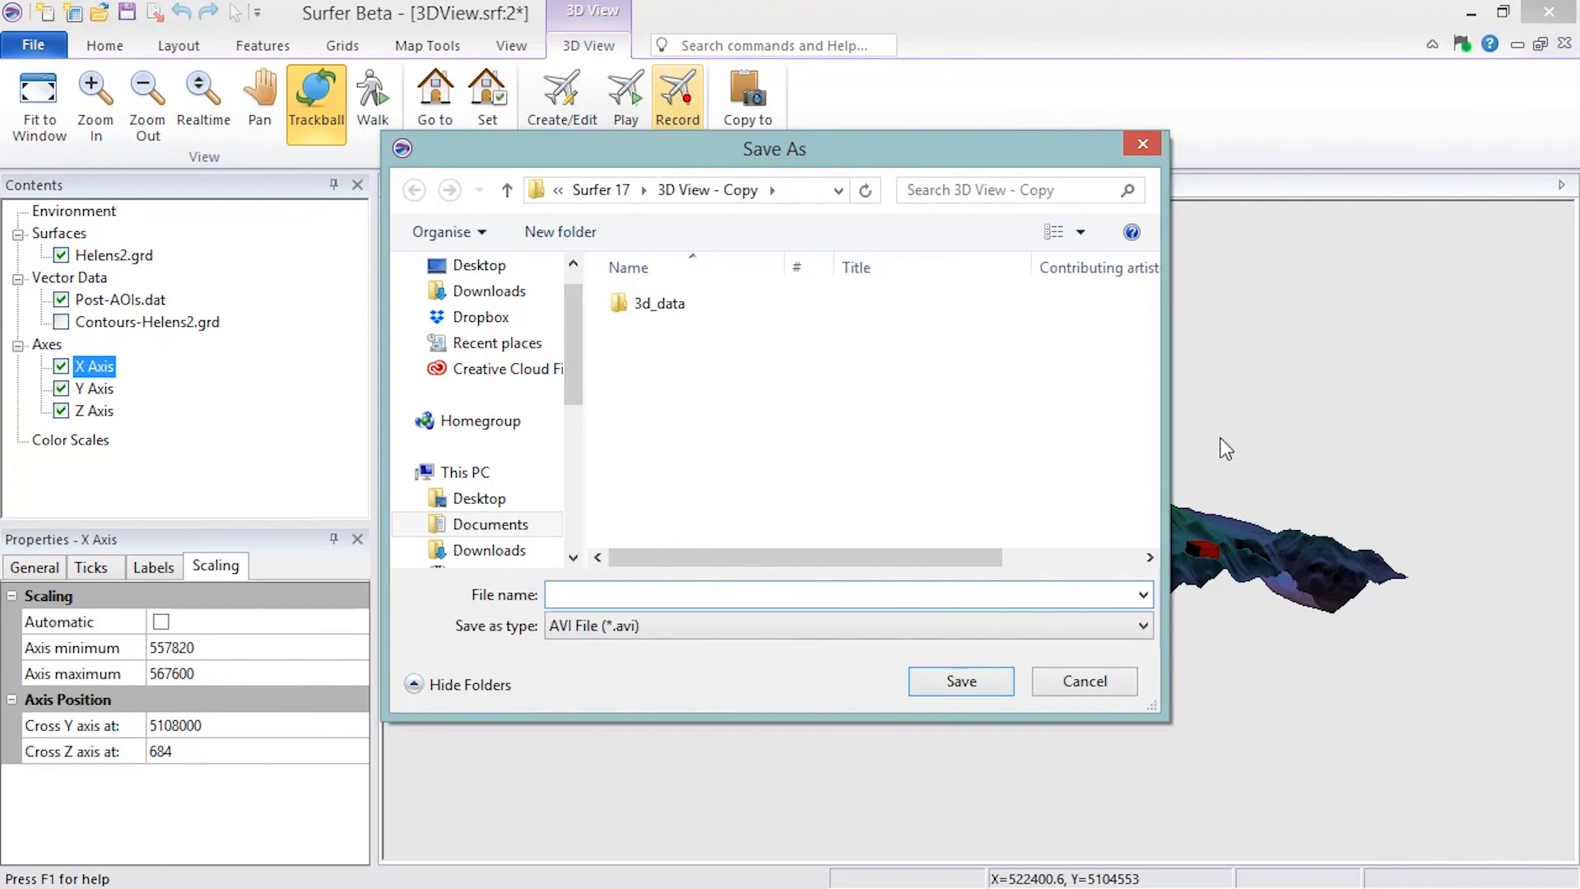
left_click(1108, 681)
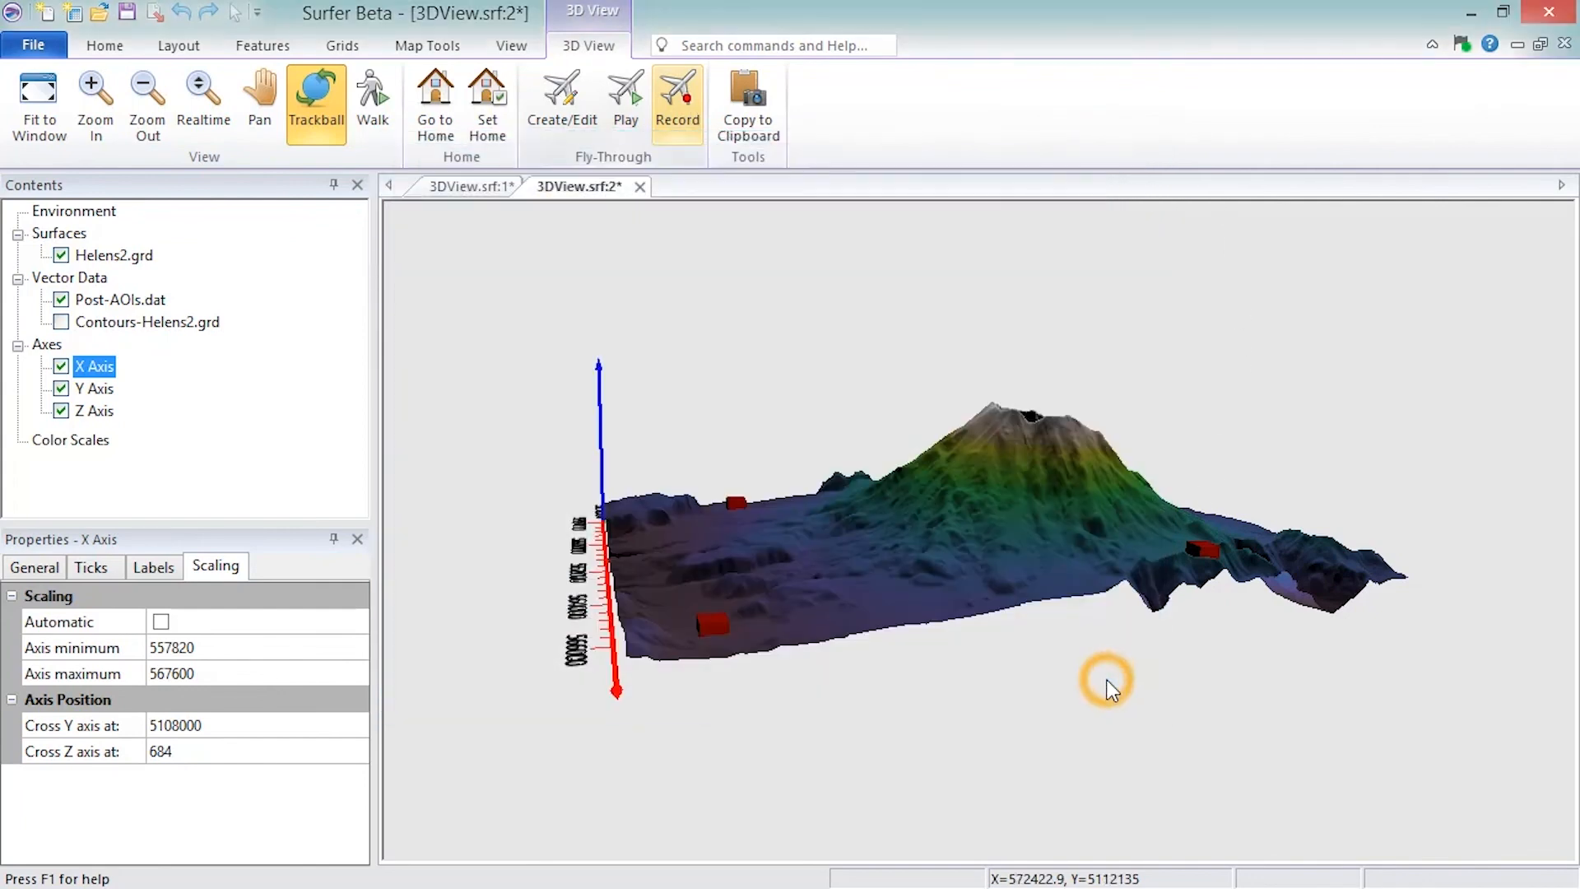